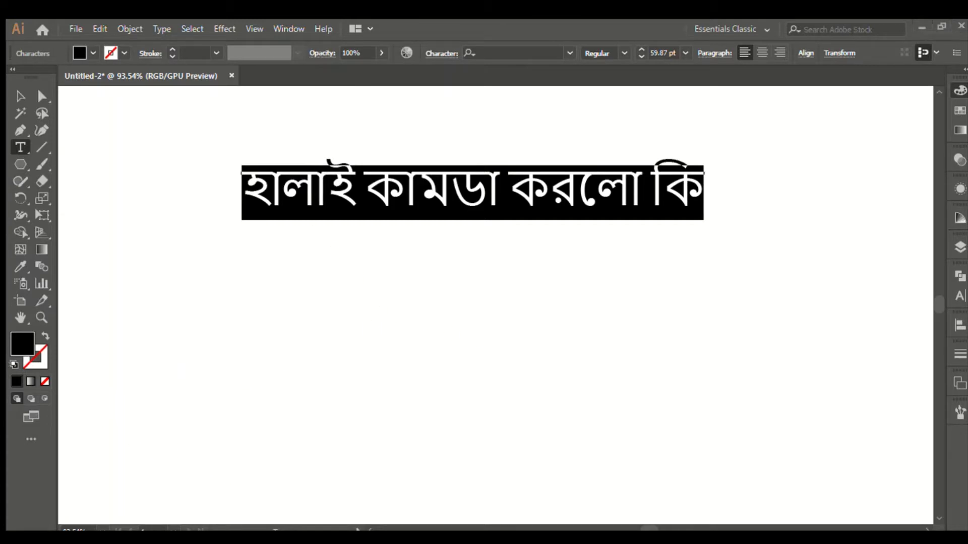
Step: Add the text "nvjvB KvgWv Ki‡jv wK" as a separate line and move it closer beneath the Bengali heading
click(20, 96)
click(290, 310)
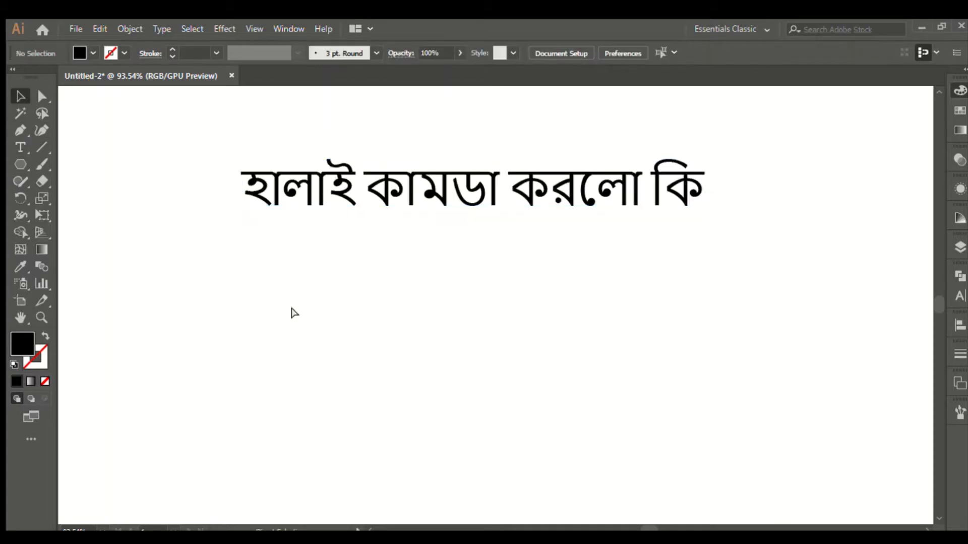
text(nvjvB KvgWv Ki‡jv wK)
drag(543, 307, 630, 392)
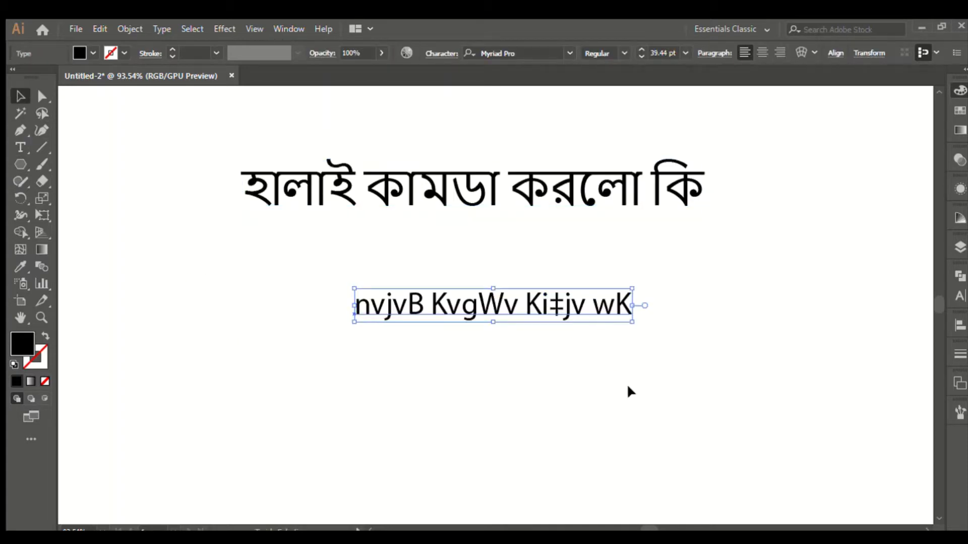
drag(569, 316, 527, 285)
Step: Set the new line's font to SutonnyMJ and enlarge it to roughly the heading's width, directly beneath the heading
click(542, 52)
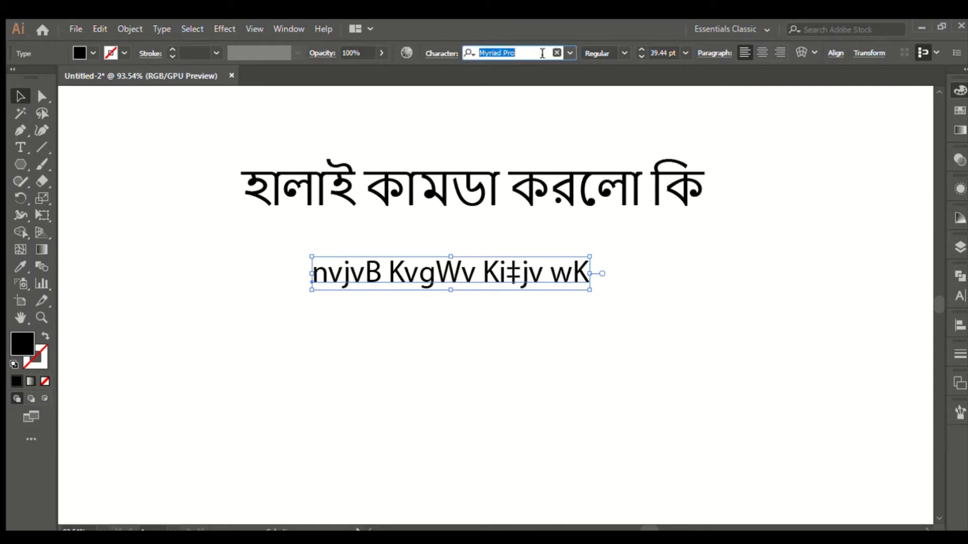
text(sutonnymj)
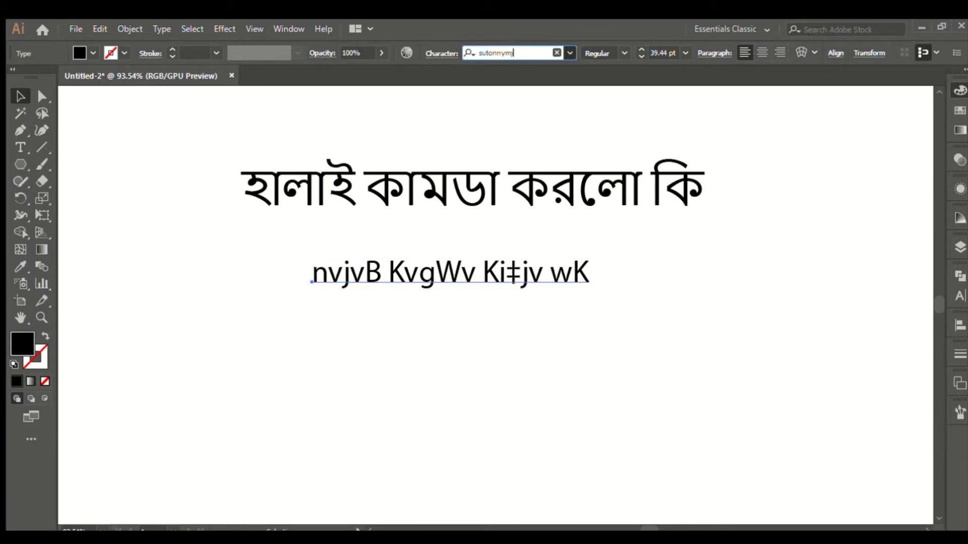
key(Return)
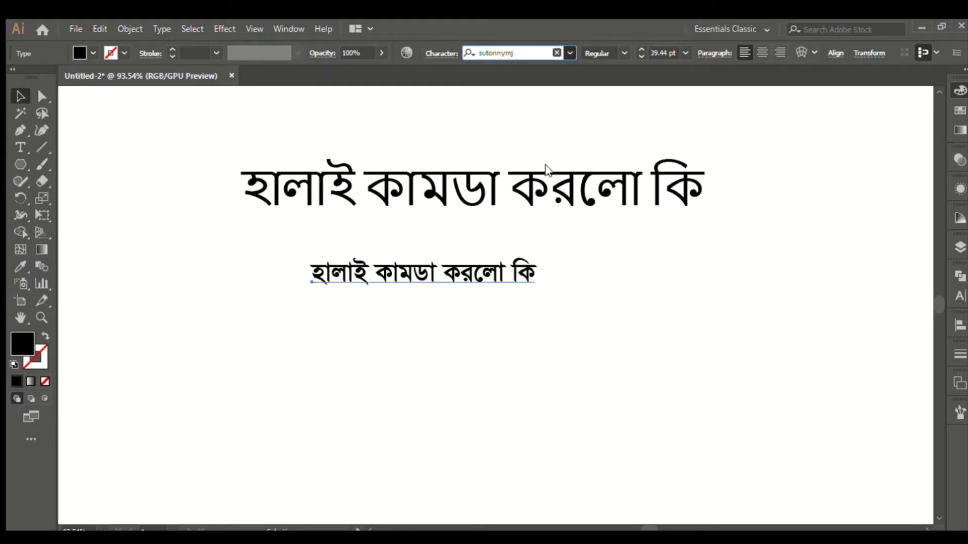
drag(538, 292, 647, 353)
drag(597, 293, 648, 290)
Step: Centre-align the paragraphs of both Bengali text lines
click(482, 123)
key(ctrl+a)
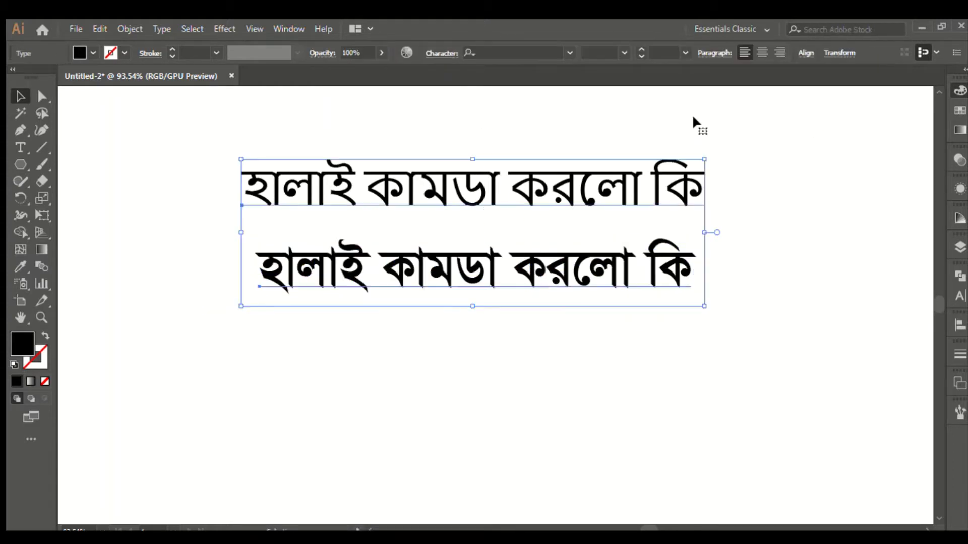
click(762, 52)
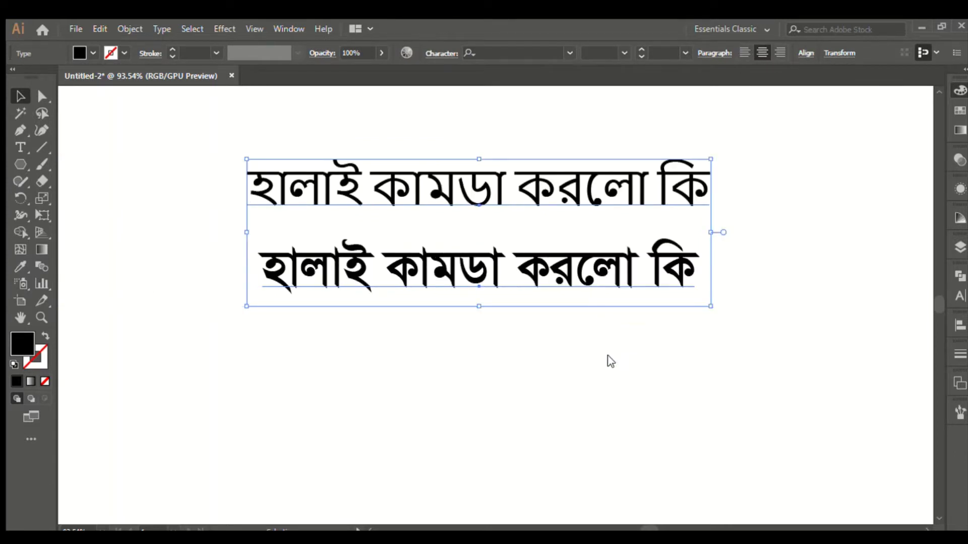
click(604, 354)
Step: Paste the copied photo of the hugging couple below the two text lines
drag(754, 390, 503, 339)
drag(408, 291, 425, 297)
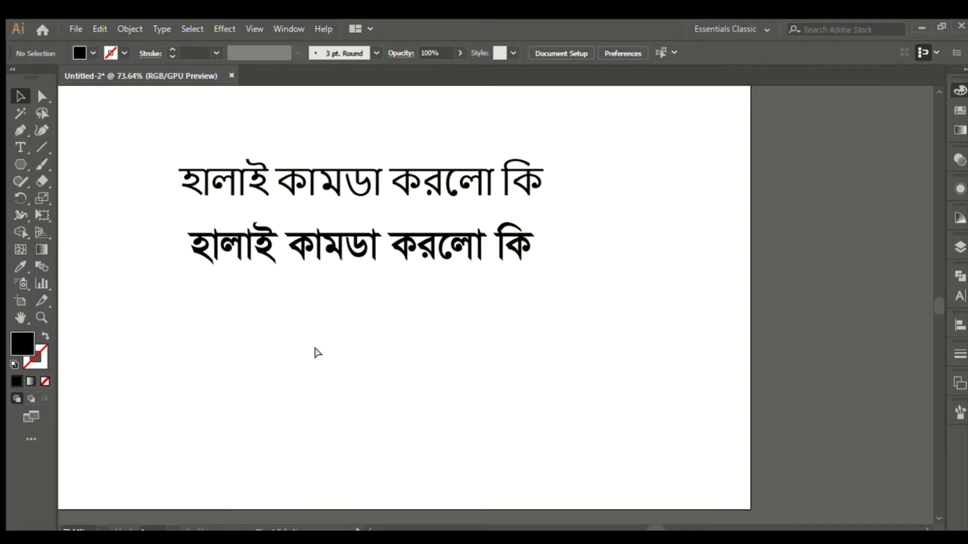
key(ctrl+v)
drag(494, 304, 316, 366)
key(ctrl+space)
drag(267, 344, 339, 380)
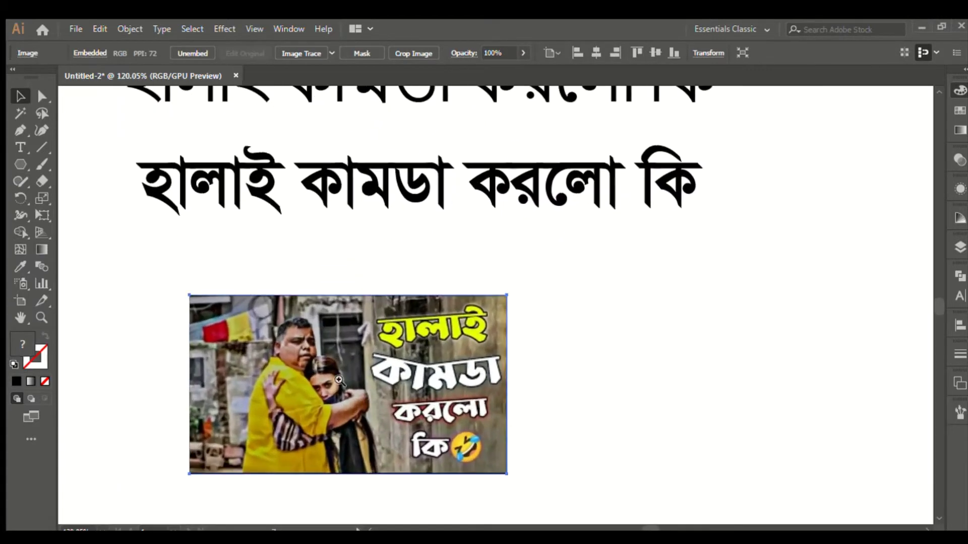
scroll(339, 380, up, 2)
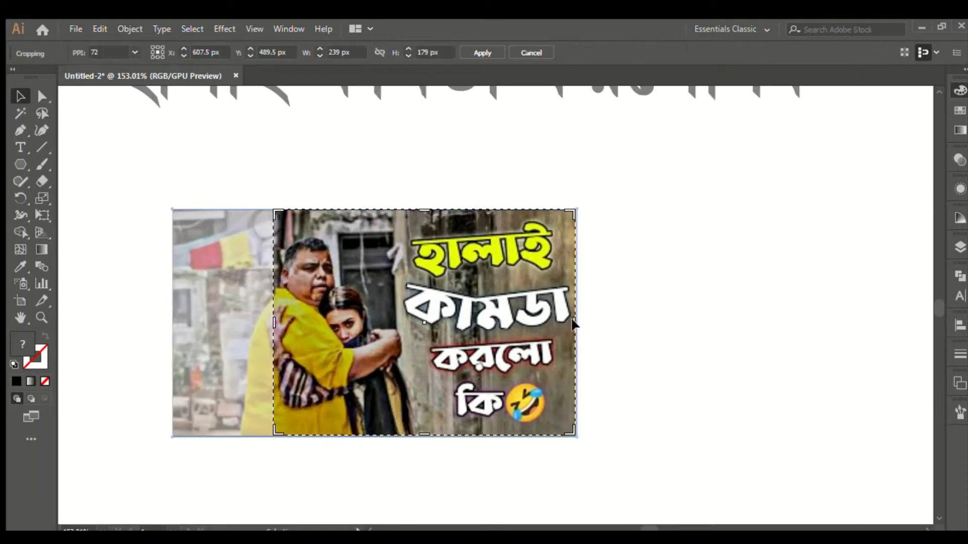
Step: Crop the photo closely around the hugging couple, cutting away most of its lettering, and convert it to grayscale
drag(574, 324, 419, 324)
drag(274, 322, 228, 333)
key(Return)
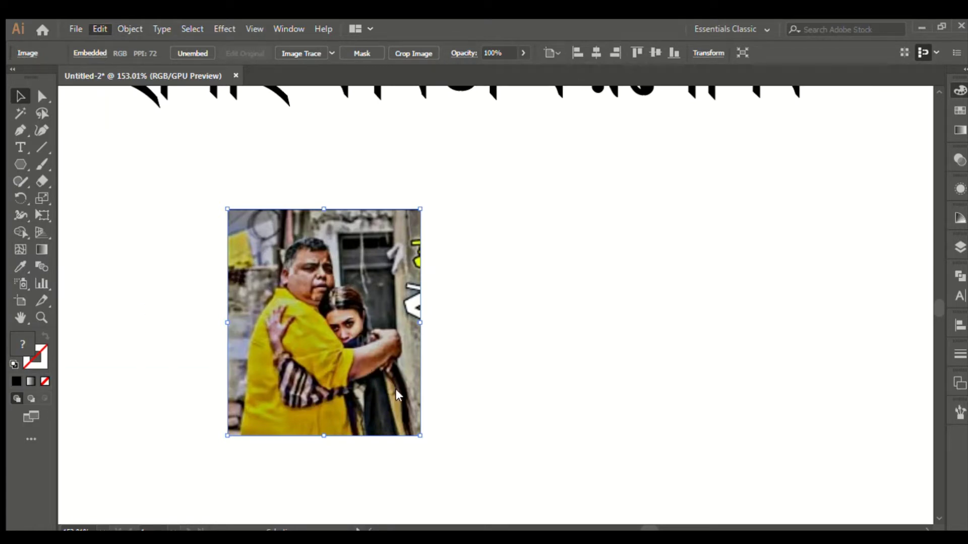
click(483, 347)
click(352, 317)
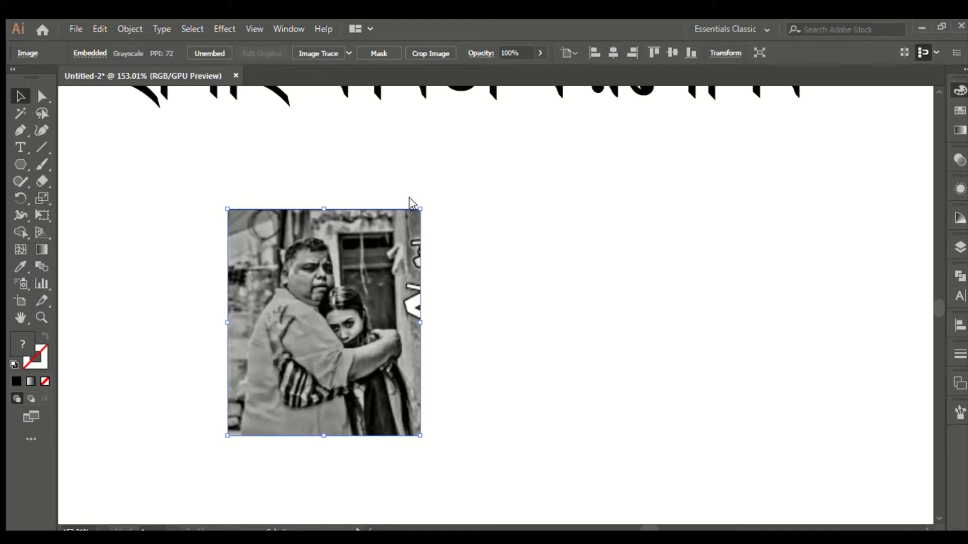
Step: Try tracing the grayscale photo with the black-and-white, Line Art and sketched presets, undoing each trace
key(ctrl)
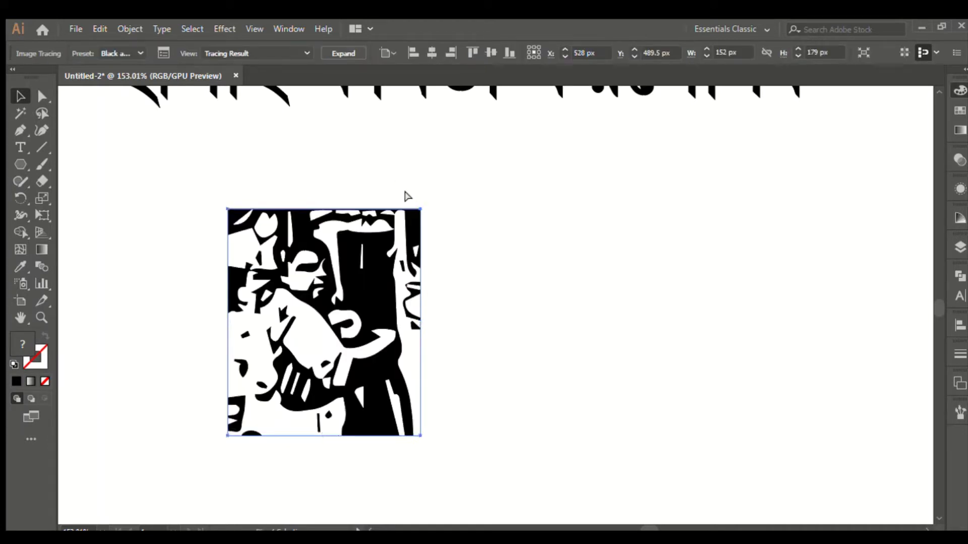
key(ctrl+z)
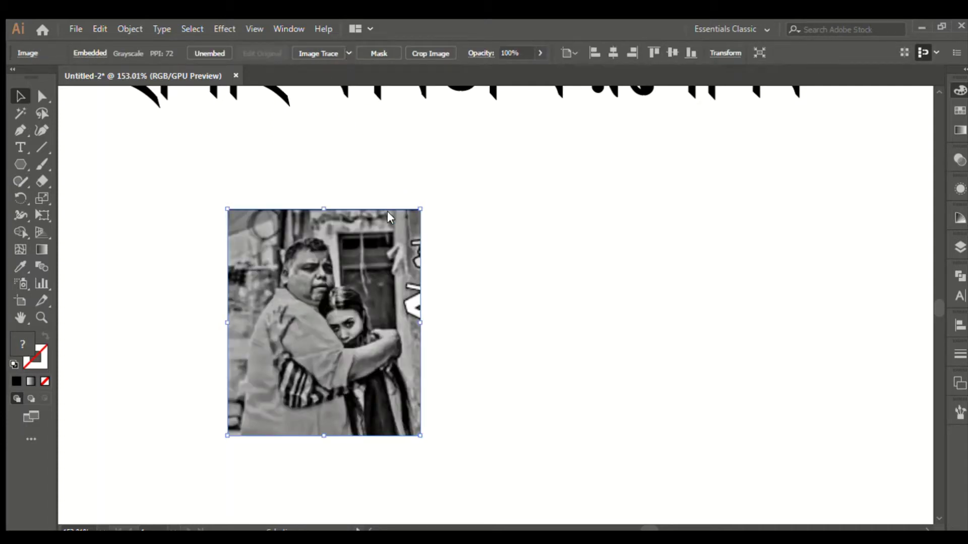
key(ctrl+shift+z)
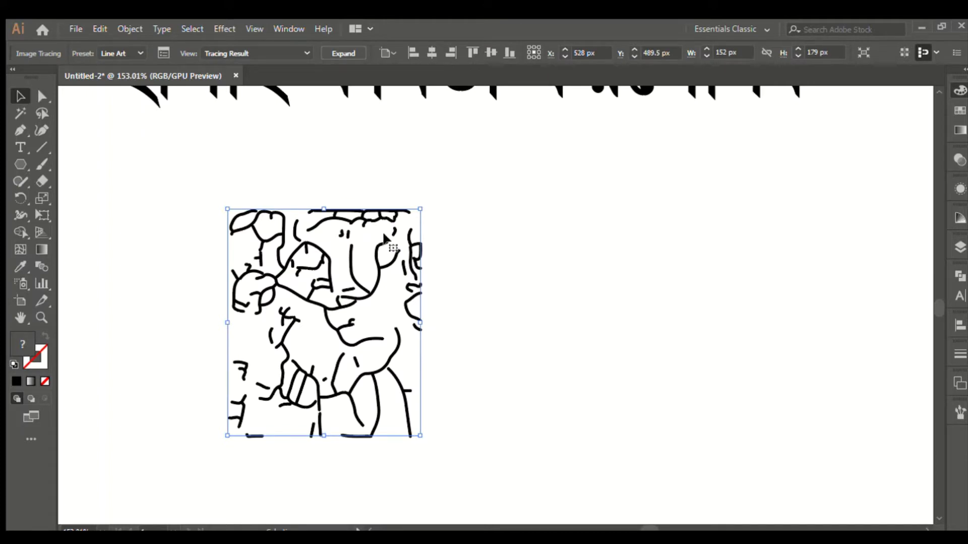
key(ctrl+z)
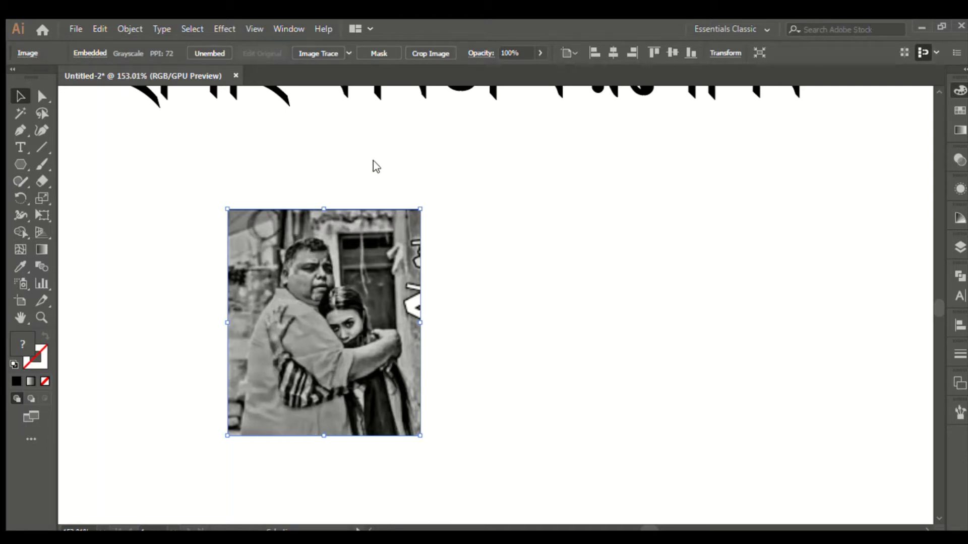
click(377, 206)
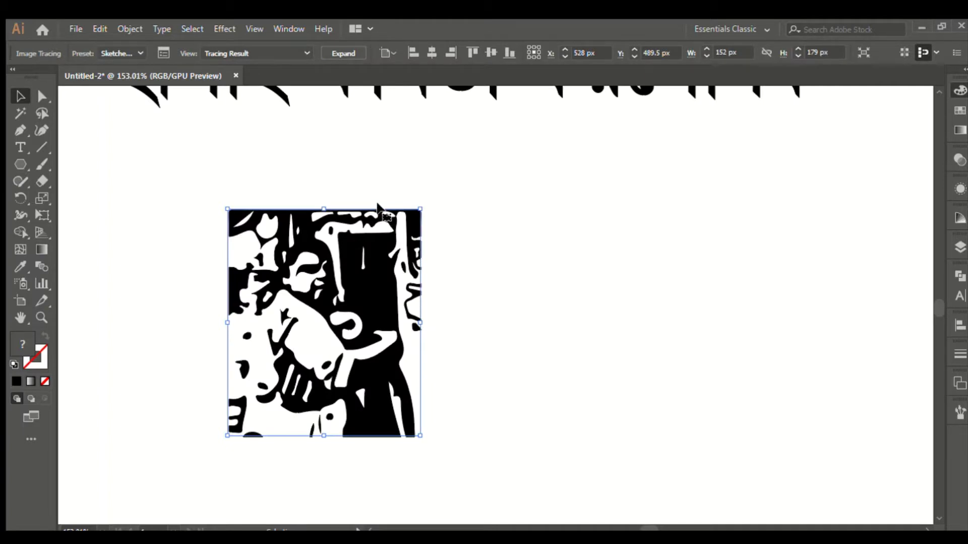
key(ctrl+z)
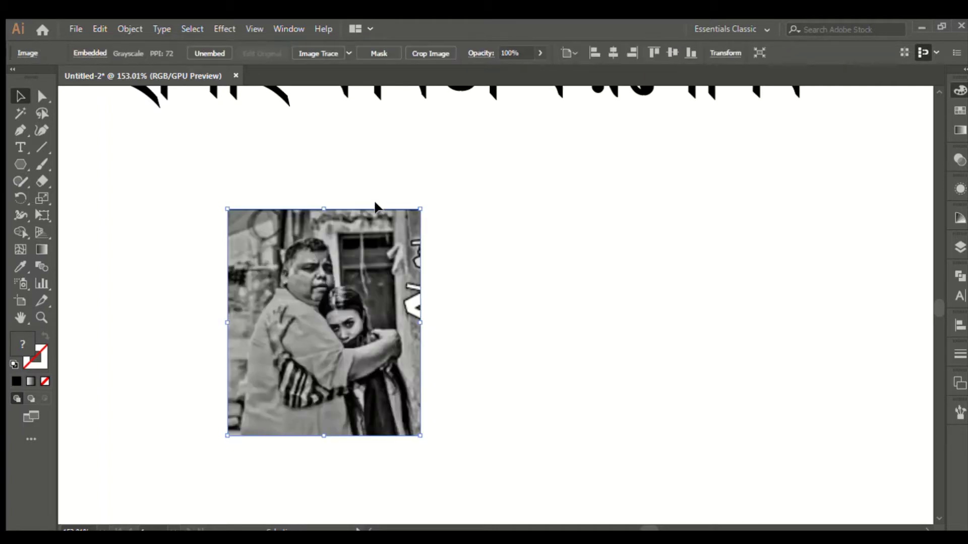
Step: Enlarge the grayscale photo and centre it horizontally and vertically on the artboard
drag(420, 209, 506, 146)
drag(386, 235, 513, 233)
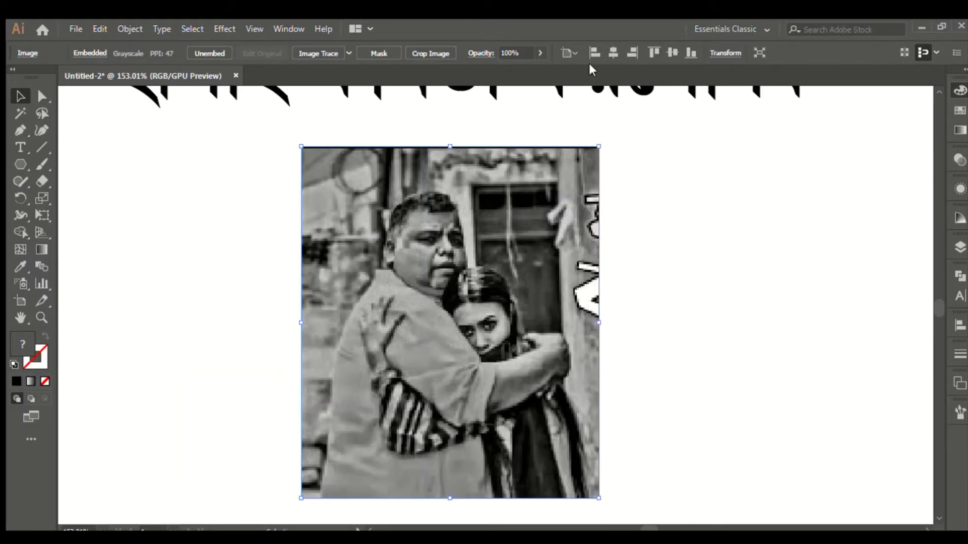
click(612, 52)
click(672, 53)
click(622, 240)
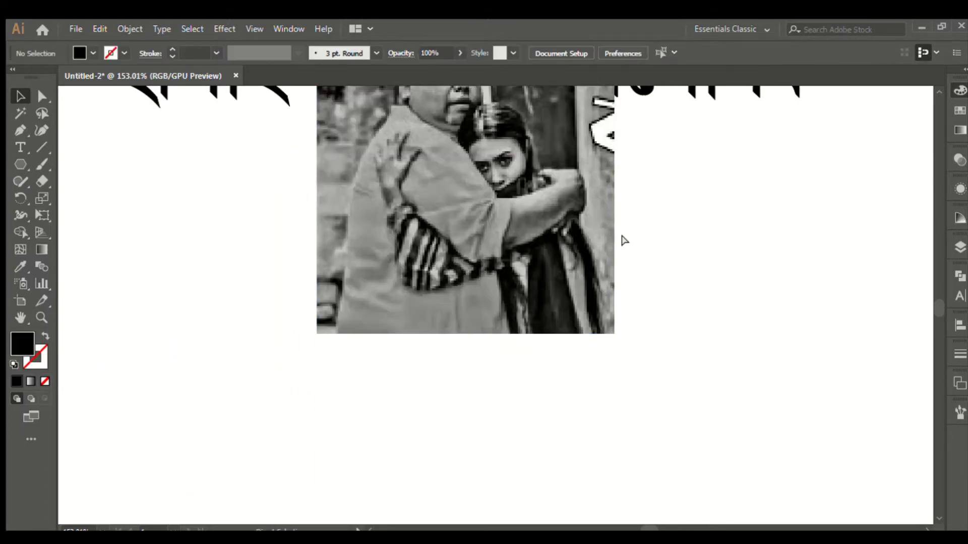
Step: Arrange the text lines and the photo so that the photo sits clear below both lines
drag(705, 318, 539, 295)
drag(663, 309, 526, 362)
drag(420, 282, 549, 374)
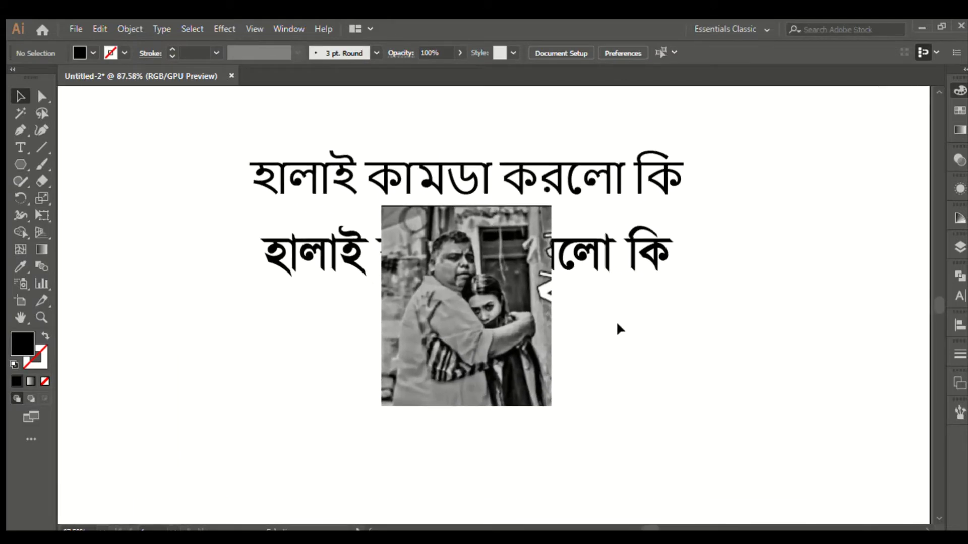
scroll(616, 322, up, 4)
drag(608, 175, 639, 238)
click(635, 368)
drag(439, 335, 476, 367)
drag(496, 406, 432, 290)
click(432, 291)
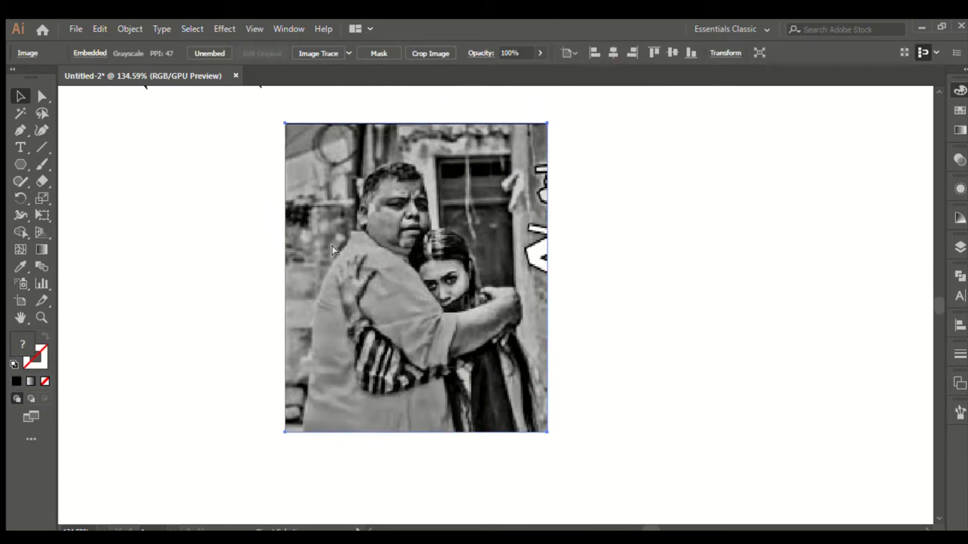
click(227, 260)
scroll(354, 367, up, 2)
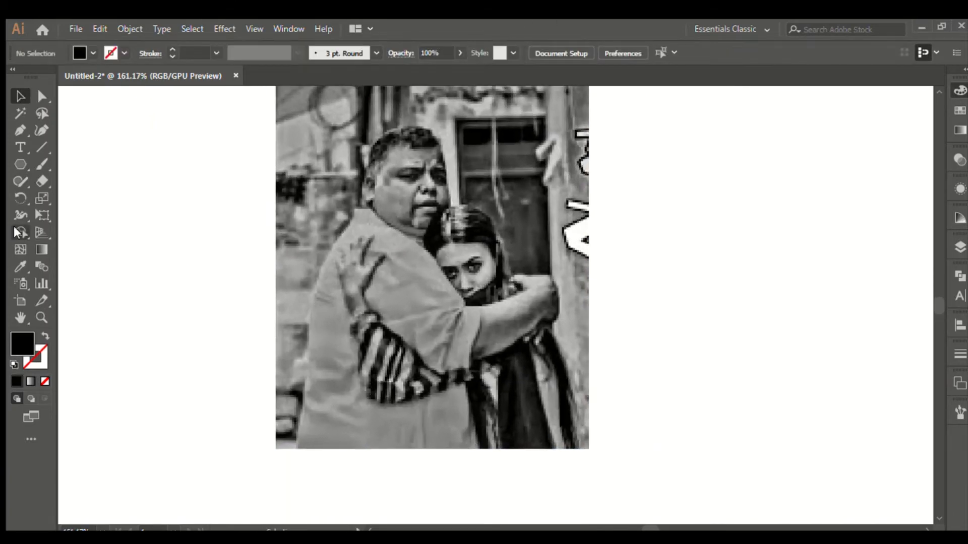
click(15, 127)
click(36, 145)
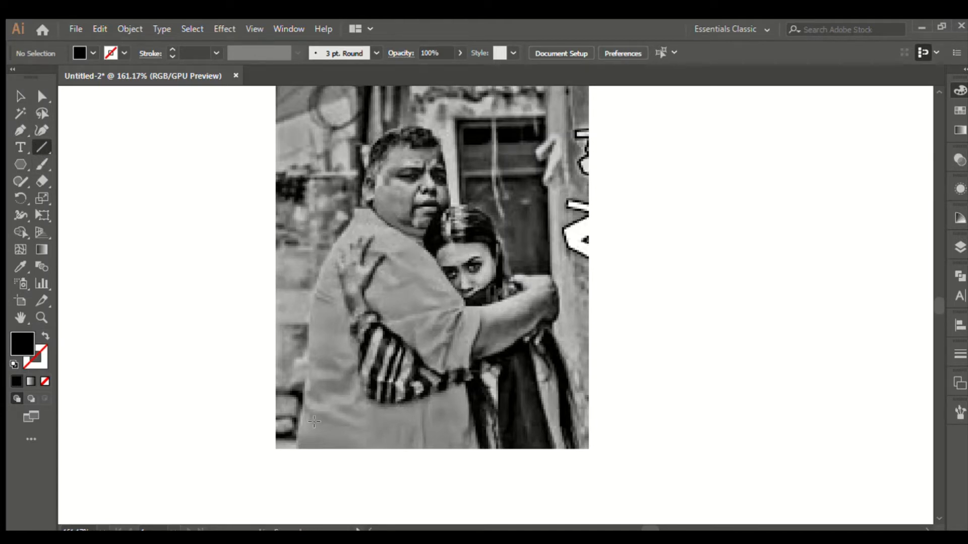
drag(298, 449, 305, 360)
ctrl+click(246, 304)
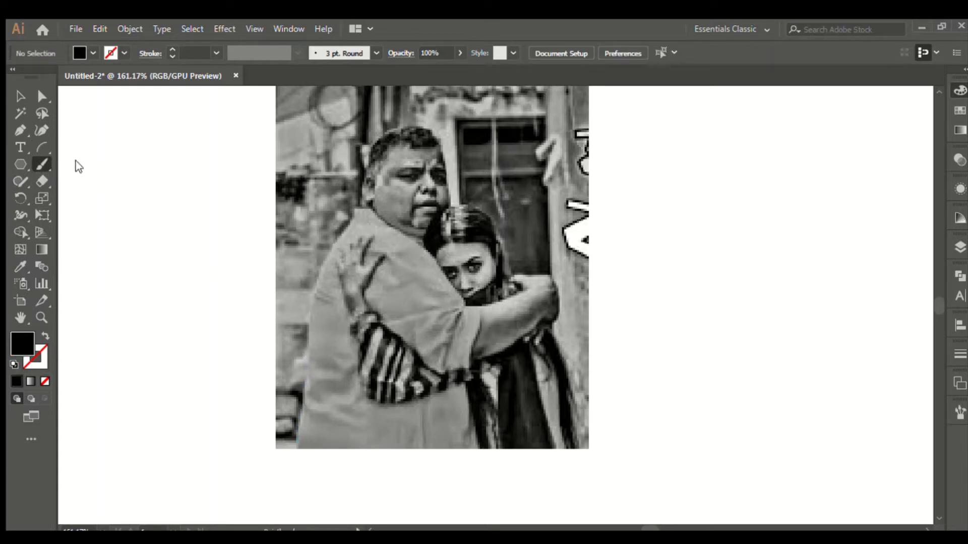
mouse_move(299, 466)
mouse_down()
mouse_move(309, 435)
mouse_move(309, 320)
mouse_up()
key(ctrl+z)
Step: Swap to no fill with a black 1 pt stroke and brush the man's back outline from the photo's base to his shoulder
click(325, 436)
key(shift+x)
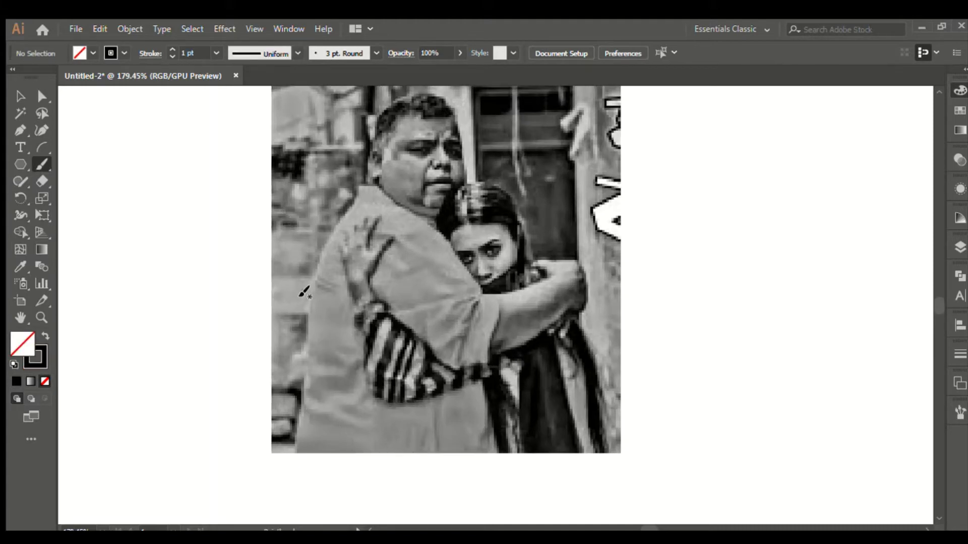
mouse_move(299, 457)
mouse_down()
mouse_move(314, 288)
mouse_move(356, 196)
mouse_up()
scroll(396, 267, up, 1)
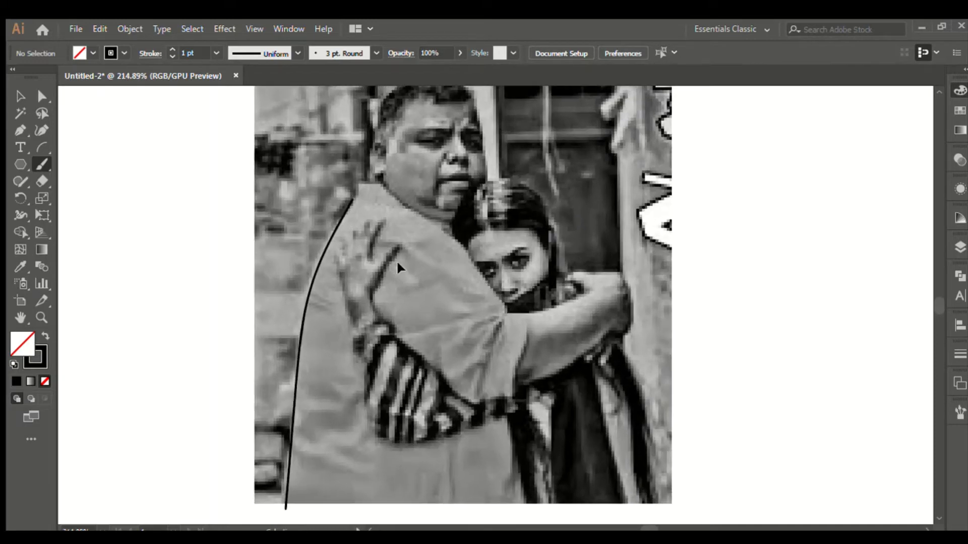
Step: Brush the outline of the man's collar, the back of his neck and his ear
scroll(353, 259, up, 2)
scroll(348, 267, up, 1)
mouse_move(353, 275)
mouse_down()
mouse_move(368, 249)
mouse_move(382, 249)
mouse_move(373, 222)
mouse_move(385, 157)
mouse_move(423, 135)
mouse_move(463, 132)
mouse_move(489, 162)
mouse_move(497, 263)
mouse_up()
drag(561, 301, 505, 281)
key(ctrl+z)
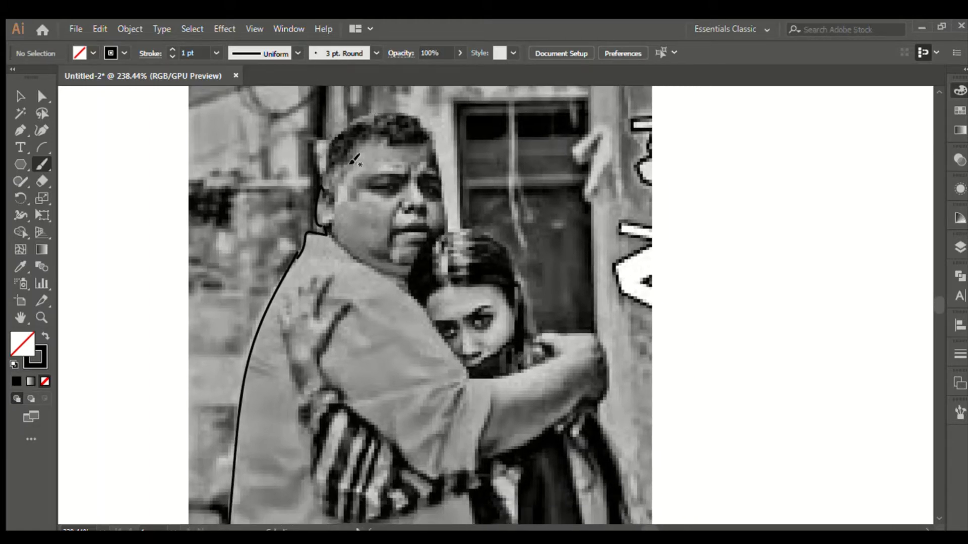
Step: Brush the outline over the man's hair and face, around the woman's hair and along his arm to the elbow
mouse_move(323, 192)
mouse_down()
mouse_move(335, 140)
mouse_move(357, 124)
mouse_move(421, 133)
mouse_up()
key(ctrl+z)
mouse_move(336, 135)
mouse_down()
mouse_move(387, 121)
mouse_move(424, 134)
mouse_up()
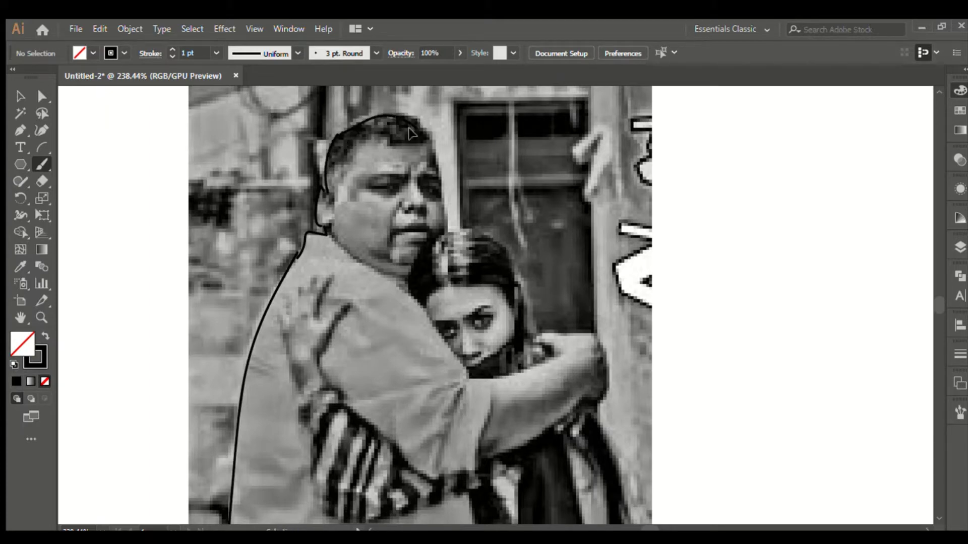
key(ctrl+z)
mouse_move(343, 147)
mouse_down()
mouse_move(333, 128)
mouse_move(396, 110)
mouse_move(425, 132)
mouse_move(446, 237)
mouse_move(414, 187)
mouse_move(455, 198)
mouse_move(476, 241)
mouse_move(484, 300)
mouse_move(437, 266)
mouse_move(469, 232)
mouse_move(496, 249)
mouse_move(503, 288)
mouse_move(492, 306)
mouse_up()
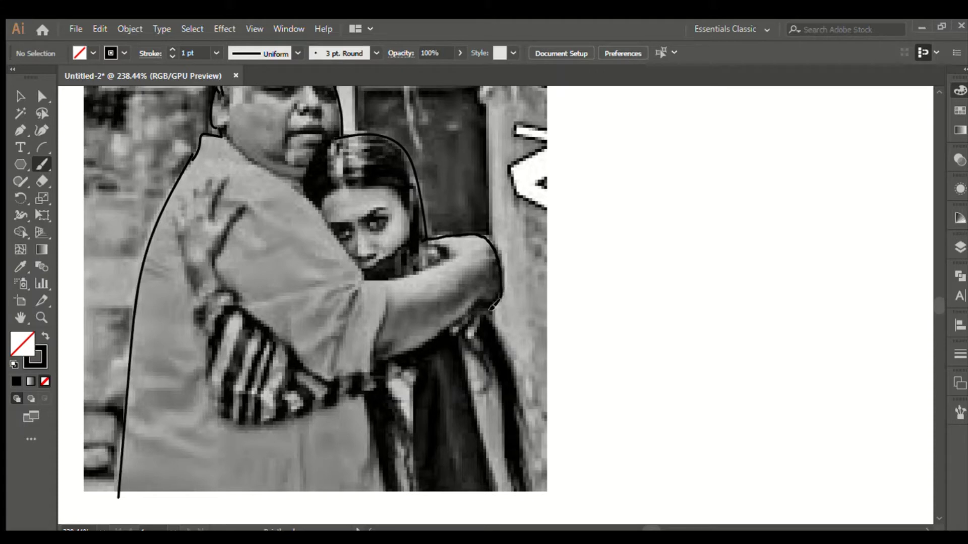
Step: Brush the outer edge of the woman's clothing from below the man's elbow to the photo's base
scroll(506, 307, down, 4)
scroll(484, 231, right, 1)
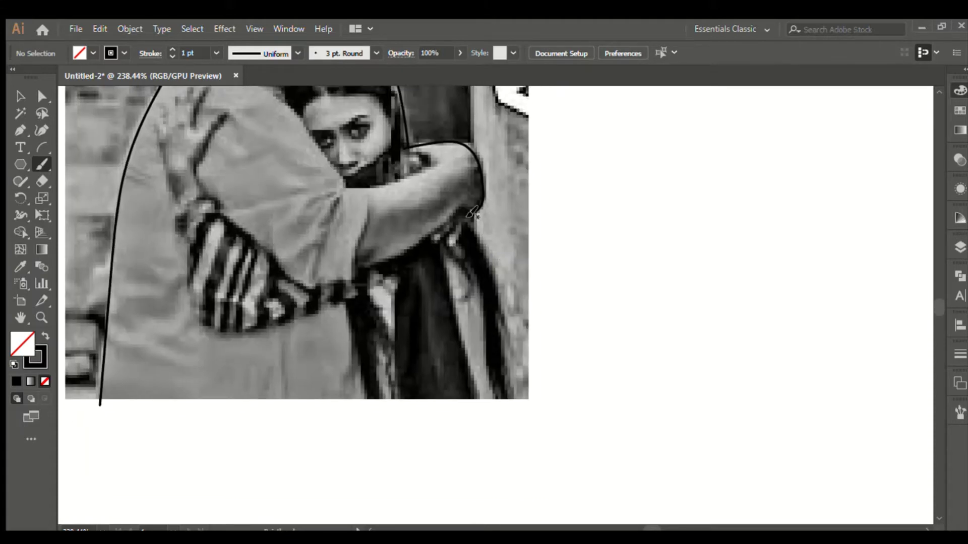
mouse_move(469, 217)
mouse_down()
mouse_move(500, 288)
mouse_move(521, 397)
mouse_up()
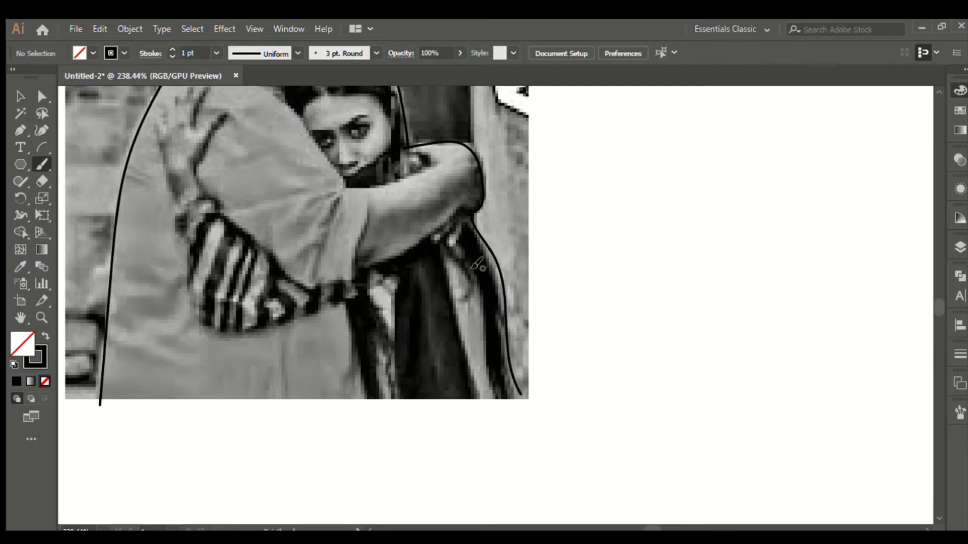
drag(497, 349, 522, 386)
Step: Brush the inner fold lines and inner edge of the woman's clothing below the man's forearm
mouse_move(442, 246)
mouse_down()
mouse_move(465, 329)
mouse_move(504, 396)
mouse_up()
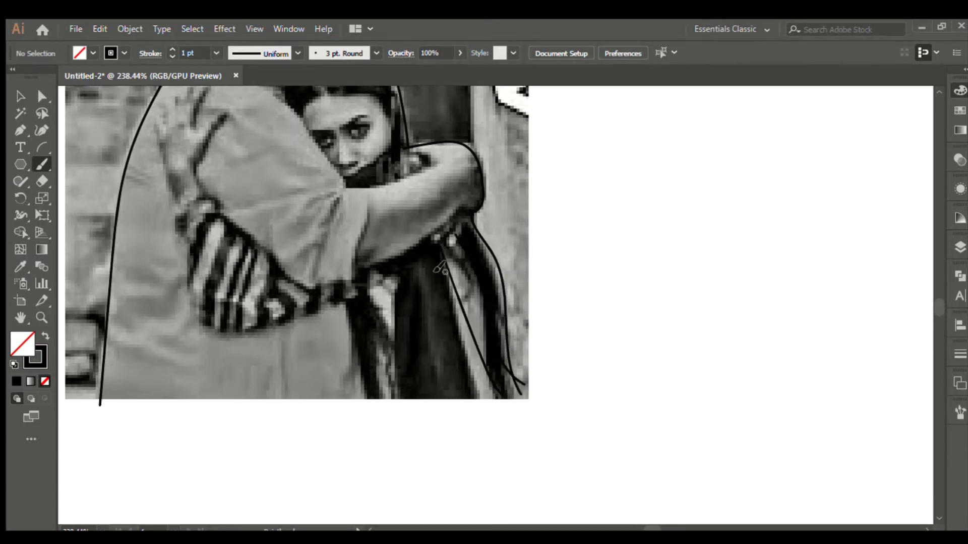
mouse_move(432, 249)
mouse_down()
mouse_move(429, 291)
mouse_move(469, 404)
mouse_up()
drag(404, 263, 433, 398)
drag(396, 305, 397, 395)
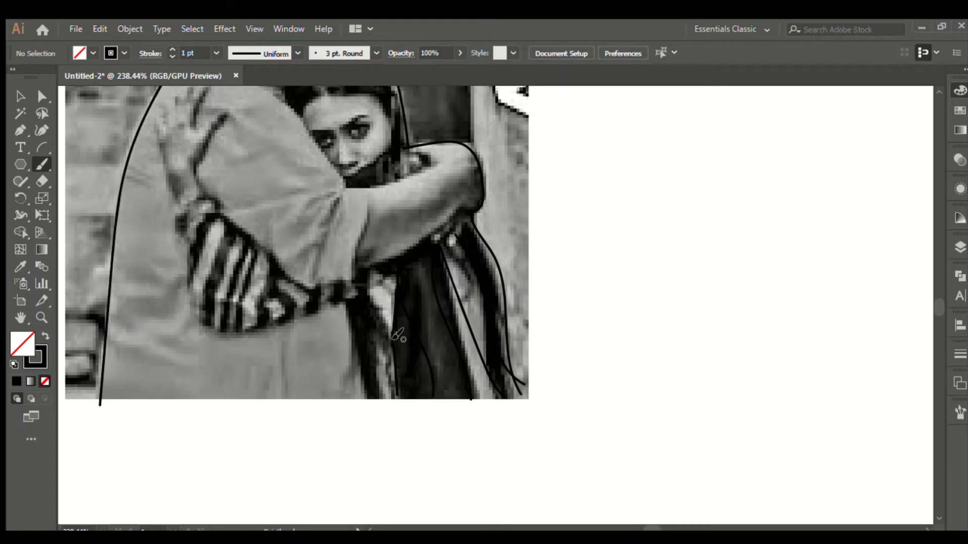
mouse_move(393, 334)
mouse_down()
mouse_move(347, 286)
mouse_move(373, 286)
mouse_move(398, 305)
mouse_move(379, 281)
mouse_move(358, 269)
mouse_up()
Step: Brush the underside of the man's forearm, his sleeve edges, and the woman's hand and fingers on his back
drag(469, 213, 355, 268)
mouse_move(363, 208)
mouse_down()
mouse_move(357, 272)
mouse_move(308, 288)
mouse_move(206, 191)
mouse_move(195, 161)
mouse_move(281, 277)
mouse_move(318, 309)
mouse_move(283, 289)
mouse_move(293, 271)
mouse_up()
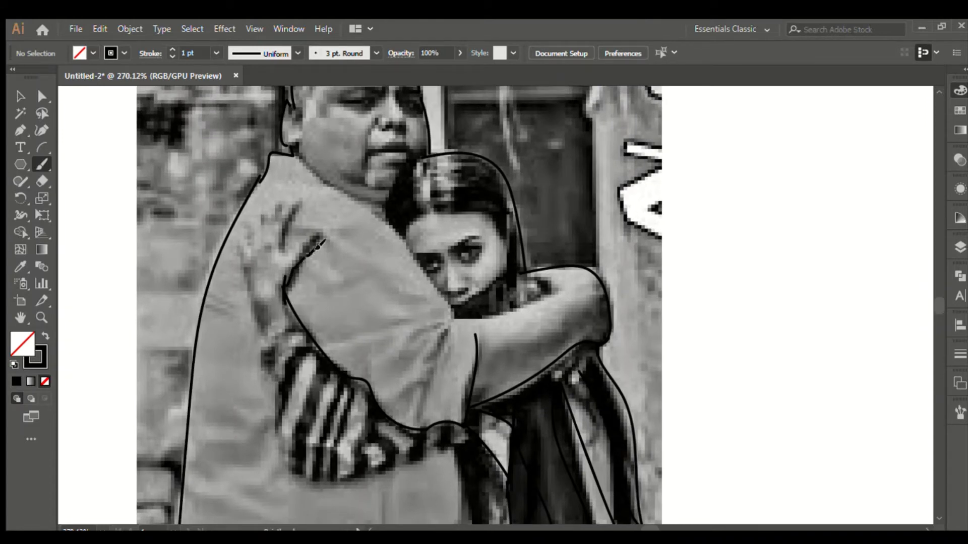
mouse_move(316, 240)
mouse_down()
mouse_move(284, 263)
mouse_move(301, 206)
mouse_move(282, 228)
mouse_move(280, 206)
mouse_move(265, 228)
mouse_move(265, 209)
mouse_move(253, 242)
mouse_move(251, 209)
mouse_move(252, 243)
mouse_move(262, 241)
mouse_move(249, 248)
mouse_move(241, 240)
mouse_move(241, 257)
mouse_move(257, 308)
mouse_up()
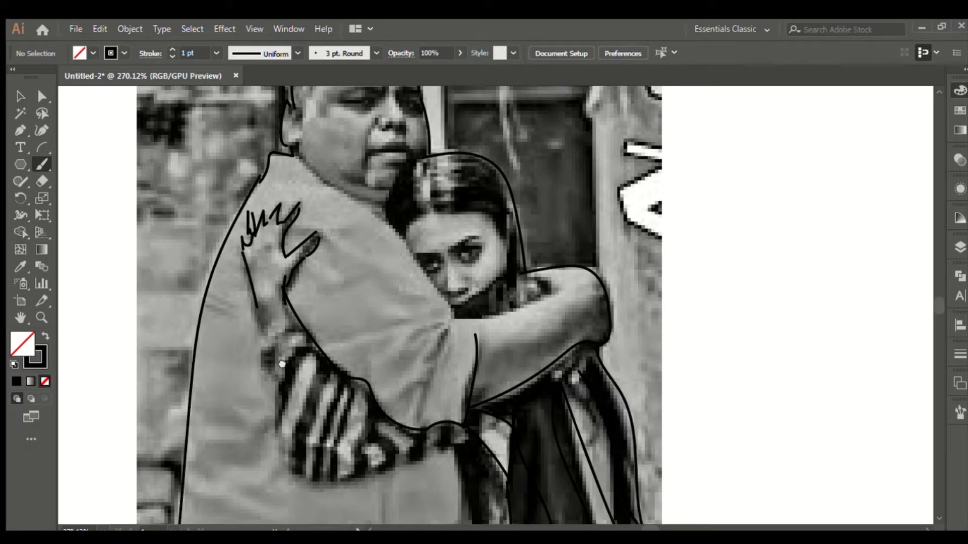
Step: Brush the outer and lower edges of the woman's striped sleeve and the man's shirt edge below it
drag(281, 365, 289, 264)
mouse_move(259, 214)
mouse_down()
mouse_move(278, 289)
mouse_move(298, 303)
mouse_move(295, 358)
mouse_move(284, 347)
mouse_move(290, 387)
mouse_move(350, 388)
mouse_move(468, 343)
mouse_up()
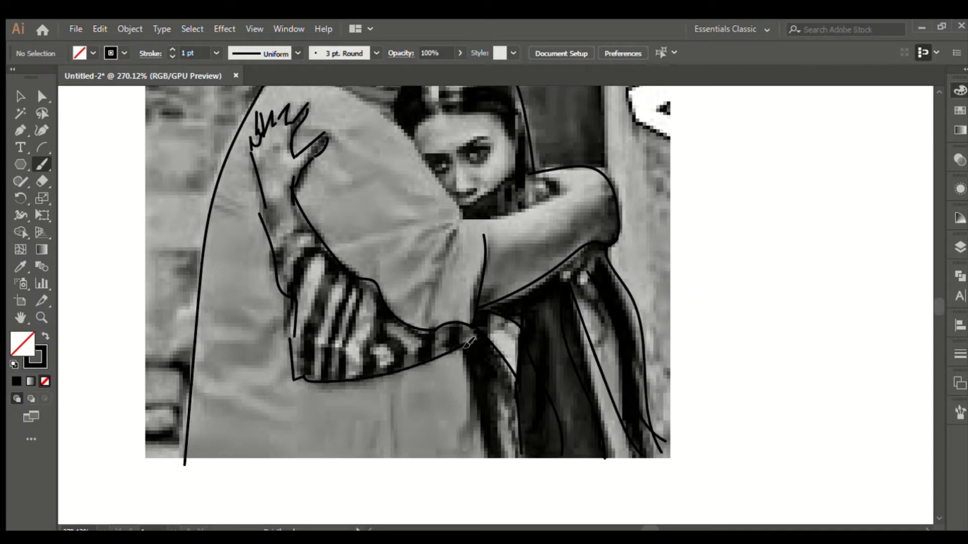
drag(470, 385, 452, 243)
drag(450, 208, 464, 326)
mouse_move(455, 217)
mouse_down()
mouse_move(469, 235)
mouse_move(483, 326)
mouse_up()
Step: Brush the man's front collar, shoulder and upper forearm edge, plus the woman's hair parting, hairline and side of her face
scroll(504, 305, up, 10)
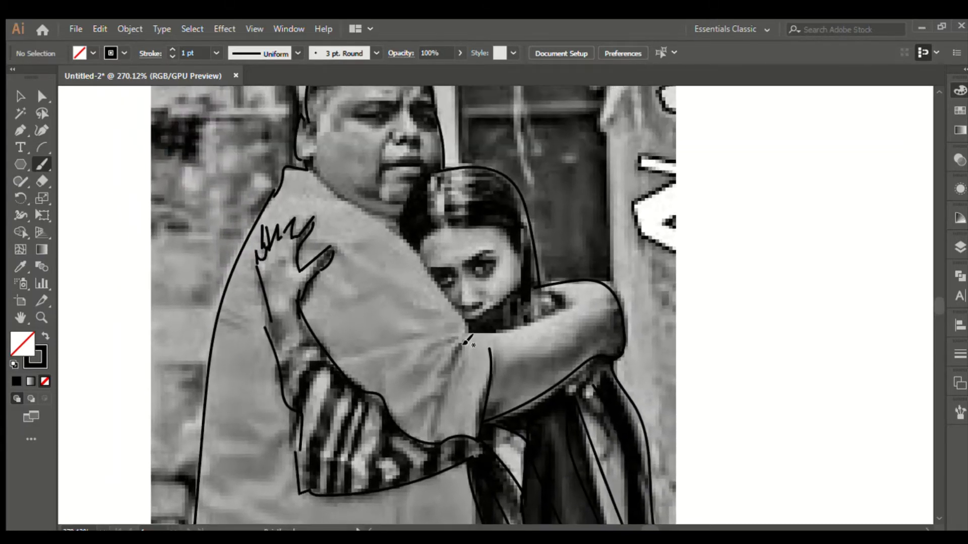
mouse_move(306, 168)
mouse_down()
mouse_move(393, 235)
mouse_move(449, 298)
mouse_move(461, 343)
mouse_move(566, 307)
mouse_up()
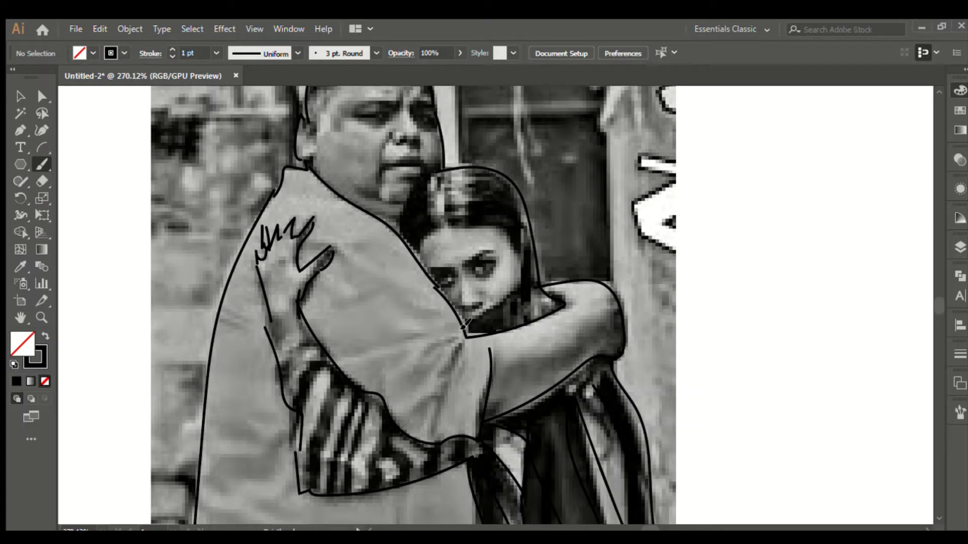
drag(530, 277, 524, 205)
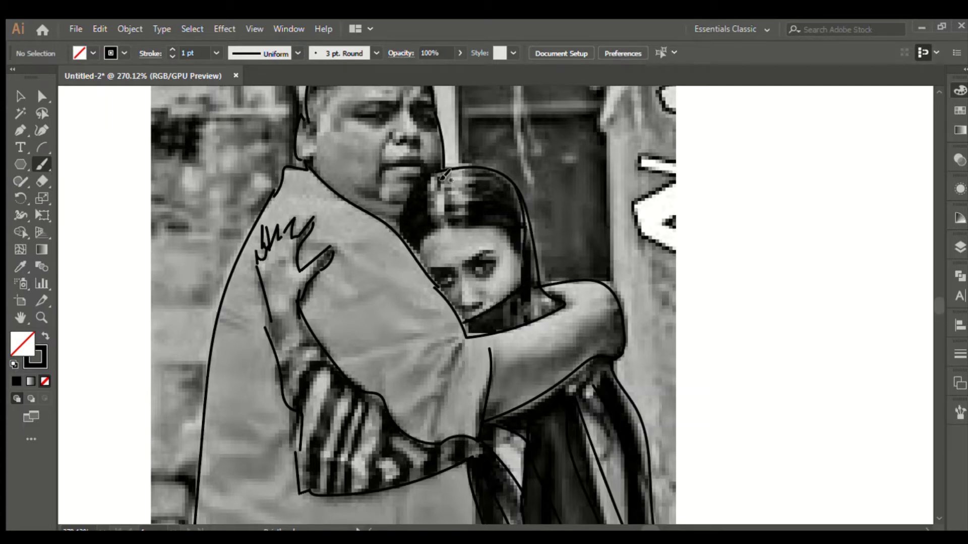
mouse_move(431, 174)
mouse_down()
mouse_move(441, 229)
mouse_move(415, 261)
mouse_up()
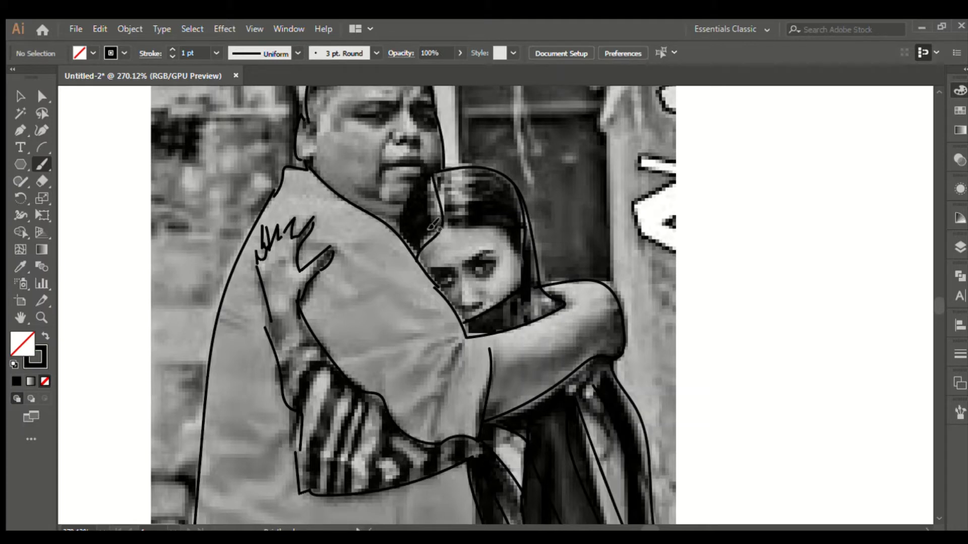
mouse_move(452, 231)
mouse_down()
mouse_move(492, 231)
mouse_move(520, 247)
mouse_move(536, 275)
mouse_up()
Step: Brush the man's facial details: the chin fold, mouth, nose, both eyes and the hairline
scroll(508, 274, up, 2)
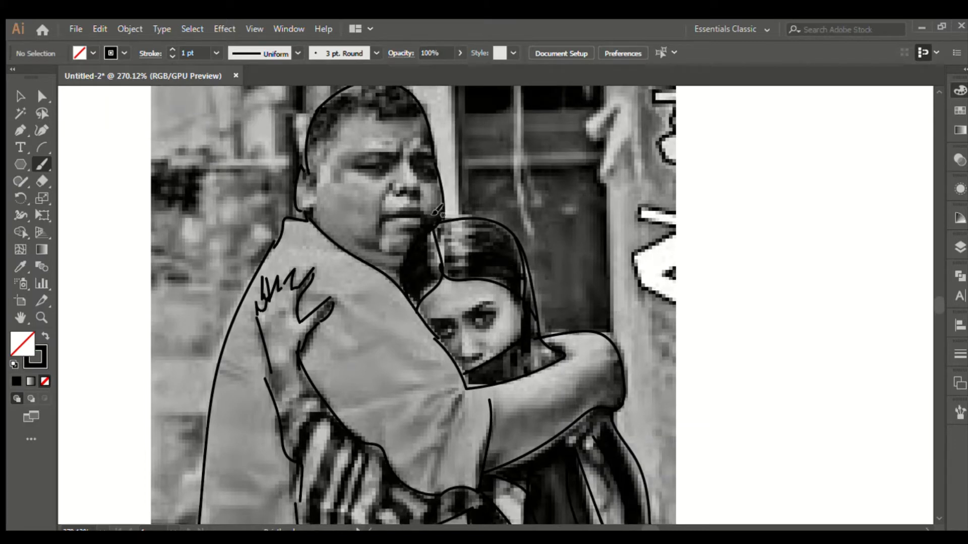
mouse_move(352, 237)
mouse_down()
mouse_move(404, 252)
mouse_move(402, 268)
mouse_up()
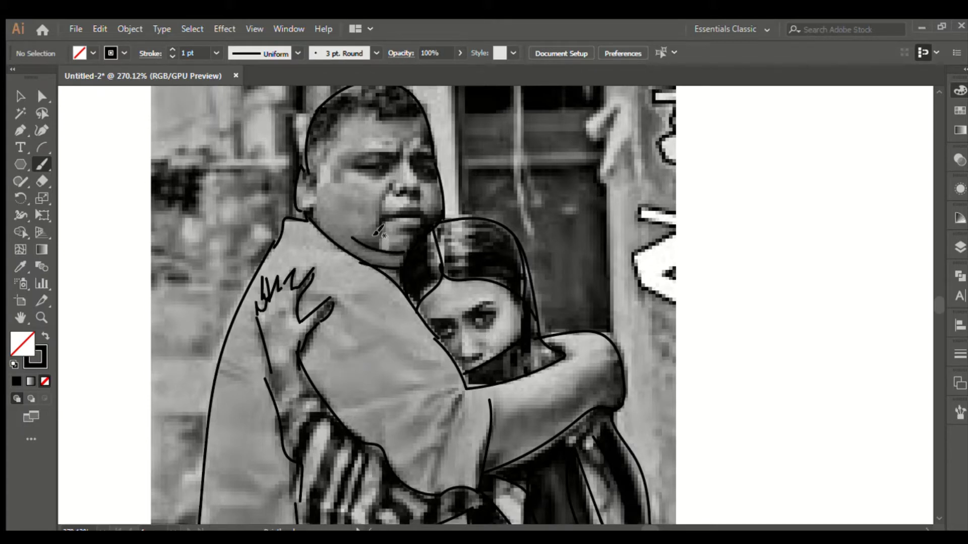
mouse_move(407, 213)
mouse_down()
mouse_move(424, 227)
mouse_move(381, 224)
mouse_up()
mouse_move(387, 179)
mouse_down()
mouse_move(392, 200)
mouse_move(414, 180)
mouse_move(417, 199)
mouse_move(405, 165)
mouse_move(425, 162)
mouse_move(434, 164)
mouse_move(400, 177)
mouse_move(446, 175)
mouse_up()
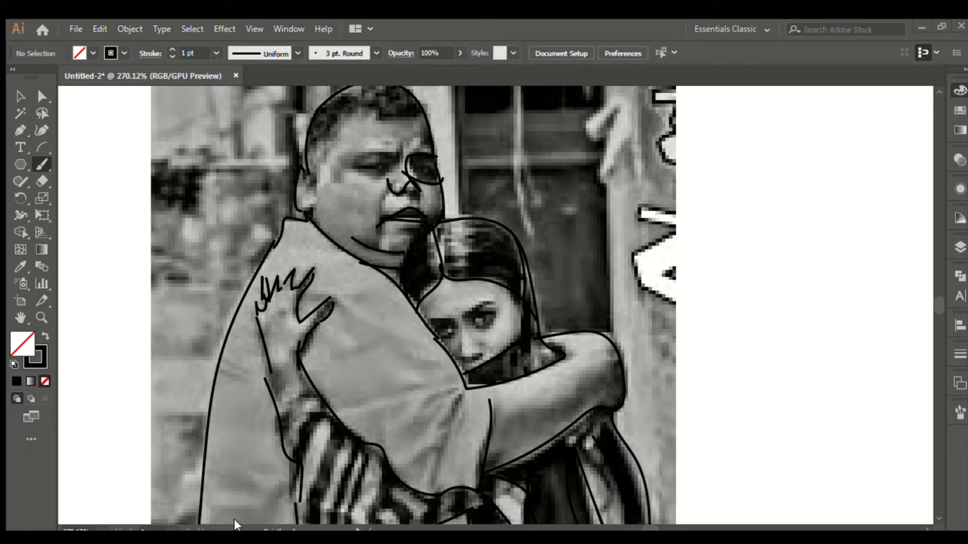
scroll(421, 235, up, 2)
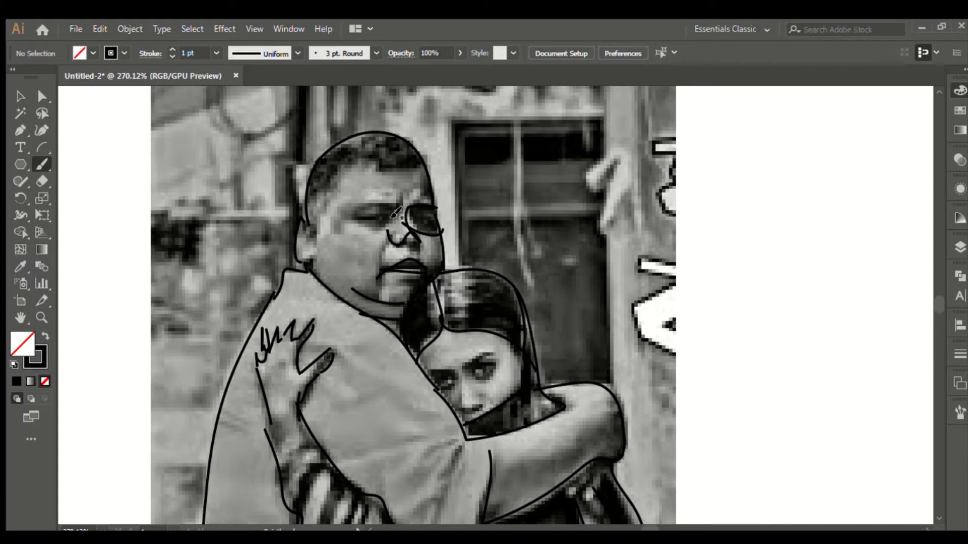
mouse_move(396, 215)
mouse_down()
mouse_move(379, 204)
mouse_move(356, 213)
mouse_move(380, 230)
mouse_move(391, 212)
mouse_up()
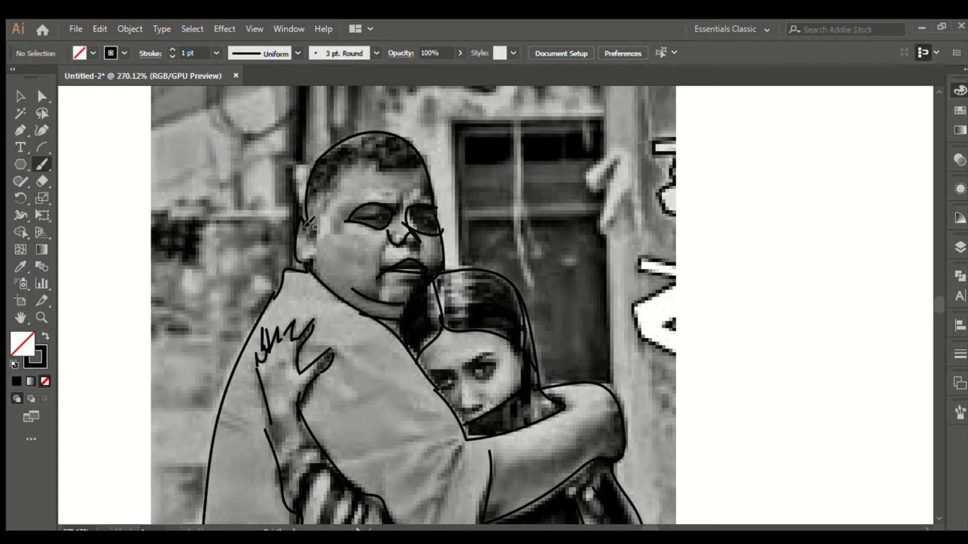
mouse_move(308, 195)
mouse_down()
mouse_move(343, 169)
mouse_move(403, 175)
mouse_move(419, 162)
mouse_move(426, 184)
mouse_up()
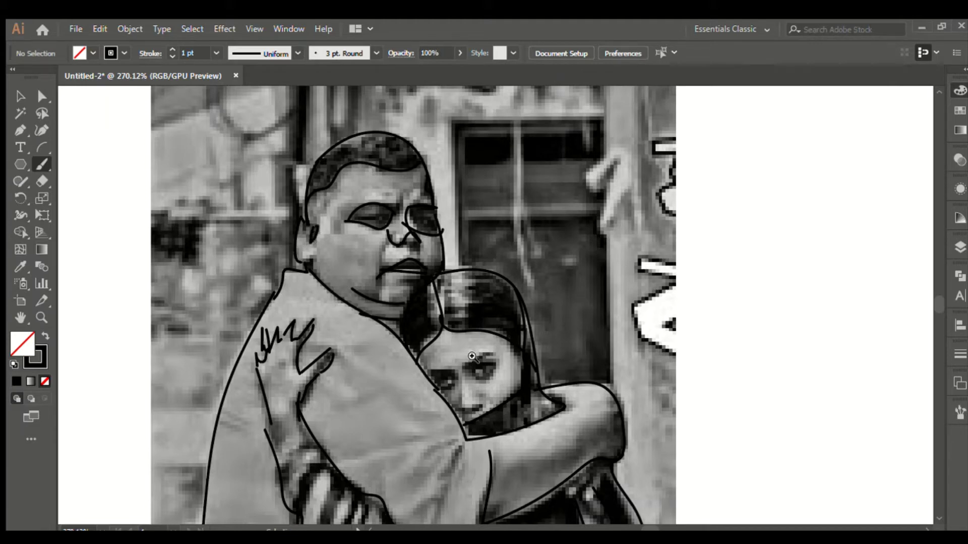
Step: Group all the brushed strokes over the photo and hide the group
drag(569, 403, 348, 252)
drag(544, 345, 408, 261)
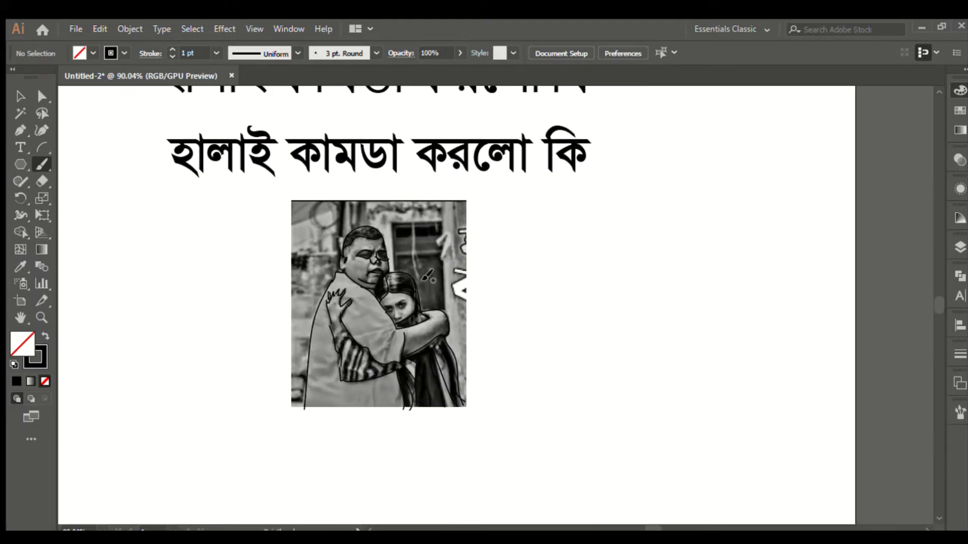
click(19, 95)
mouse_move(233, 211)
mouse_down()
mouse_move(338, 326)
mouse_move(492, 445)
mouse_up()
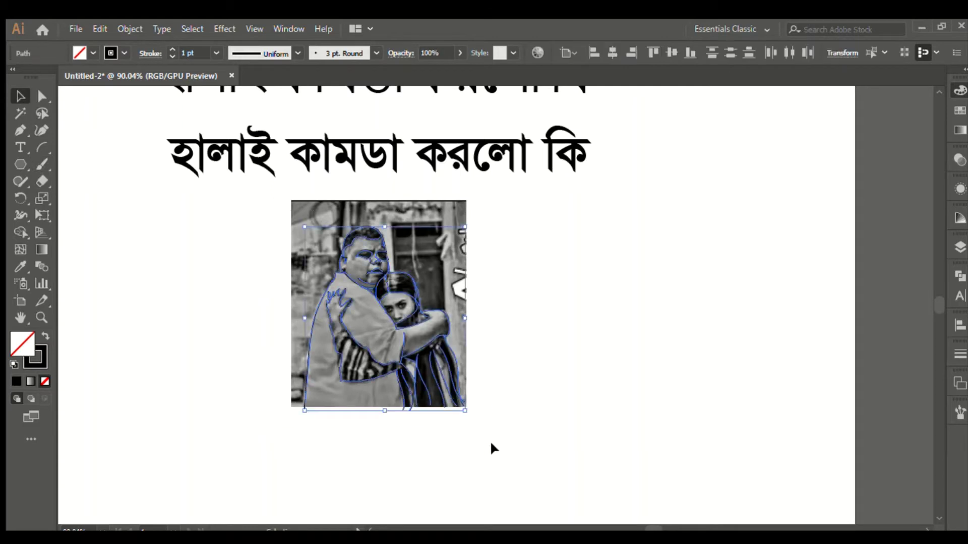
key(ctrl+c)
click(469, 390)
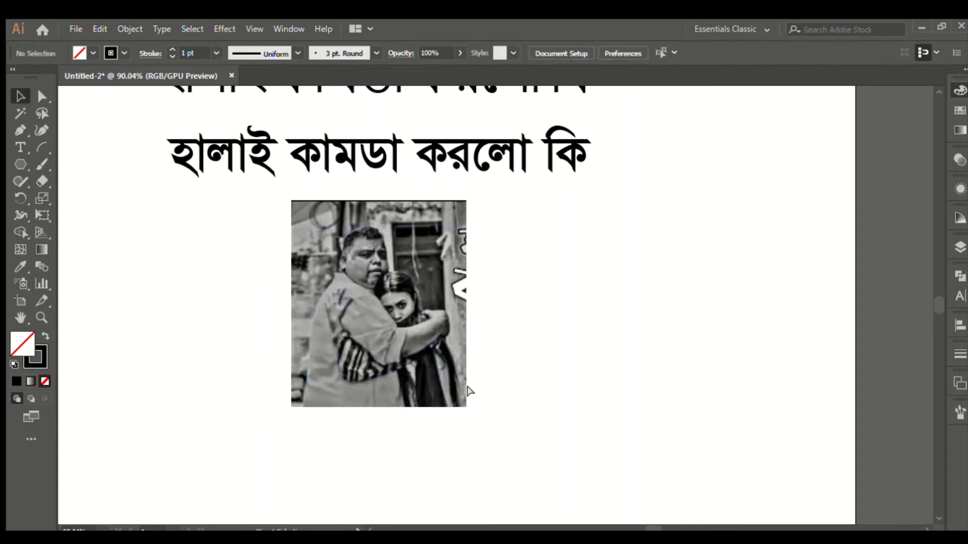
click(402, 305)
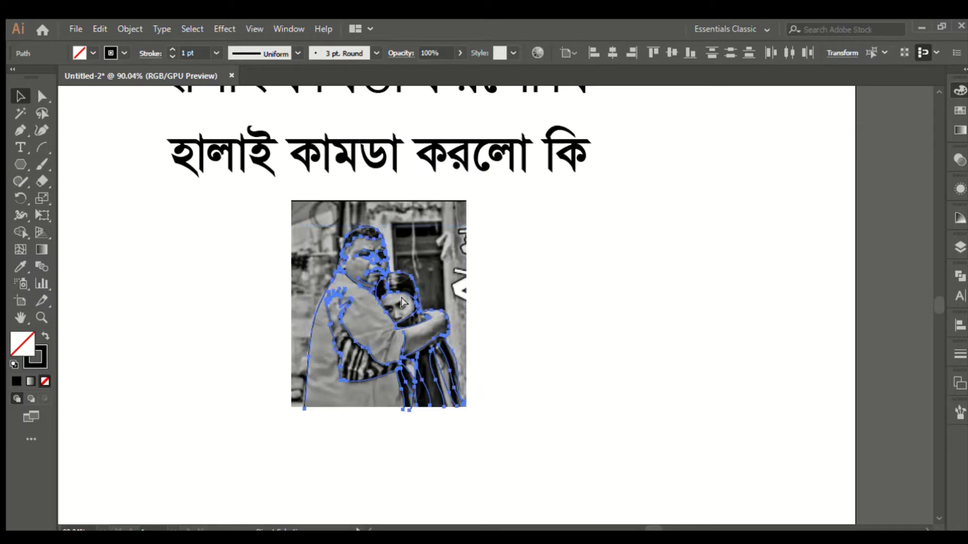
key(Delete)
click(402, 302)
key(Delete)
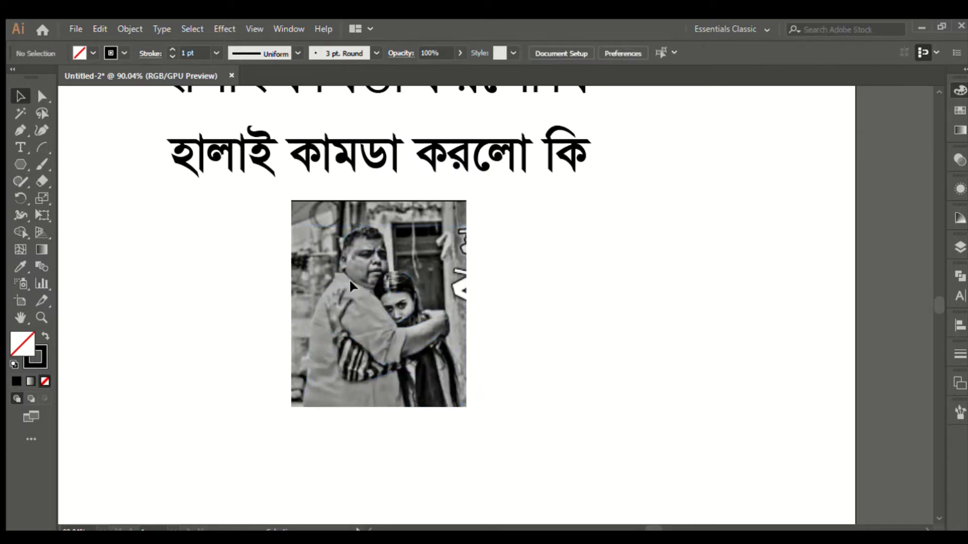
Step: Move the photo to the right of the traced figures and show the hidden line drawing again
click(323, 286)
drag(323, 285, 536, 286)
click(318, 286)
key(ctrl+alt+3)
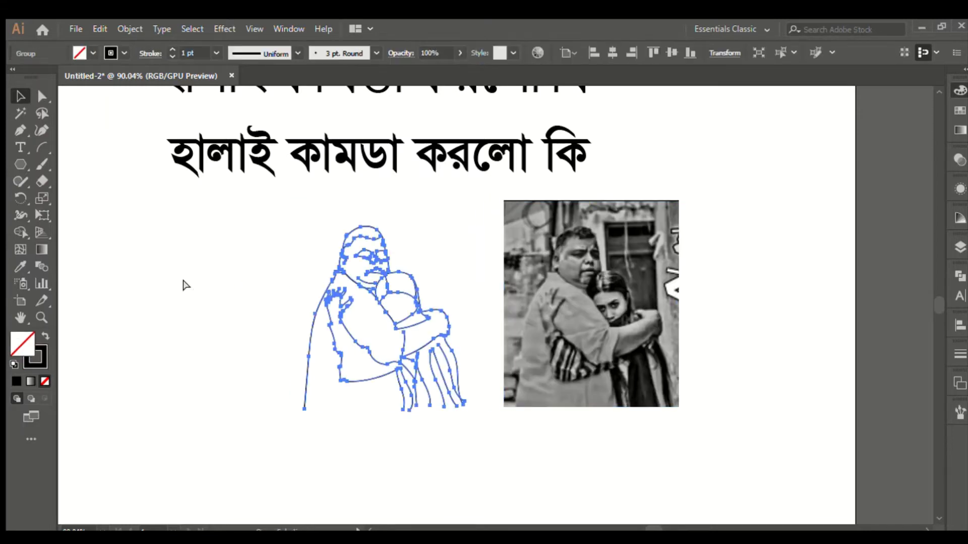
click(184, 283)
Step: Try an Image Trace of the photo with the default preset, and undo it
drag(354, 300, 396, 334)
click(396, 334)
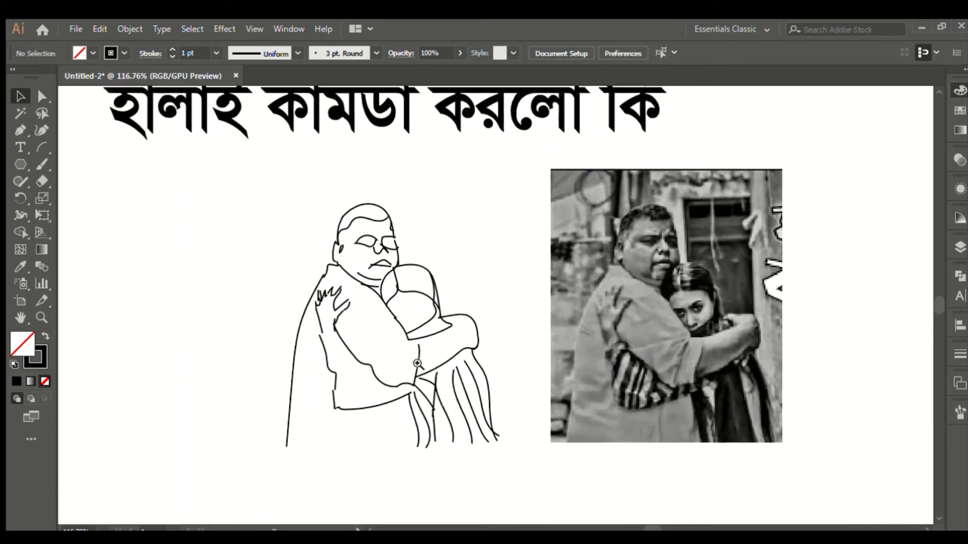
click(392, 329)
drag(464, 378, 384, 327)
drag(366, 287, 409, 340)
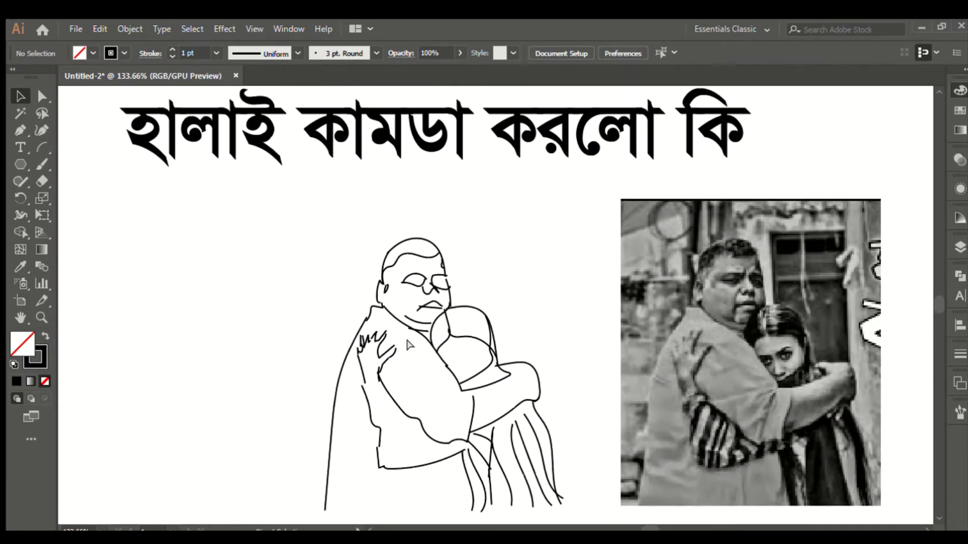
drag(528, 369, 154, 288)
click(380, 284)
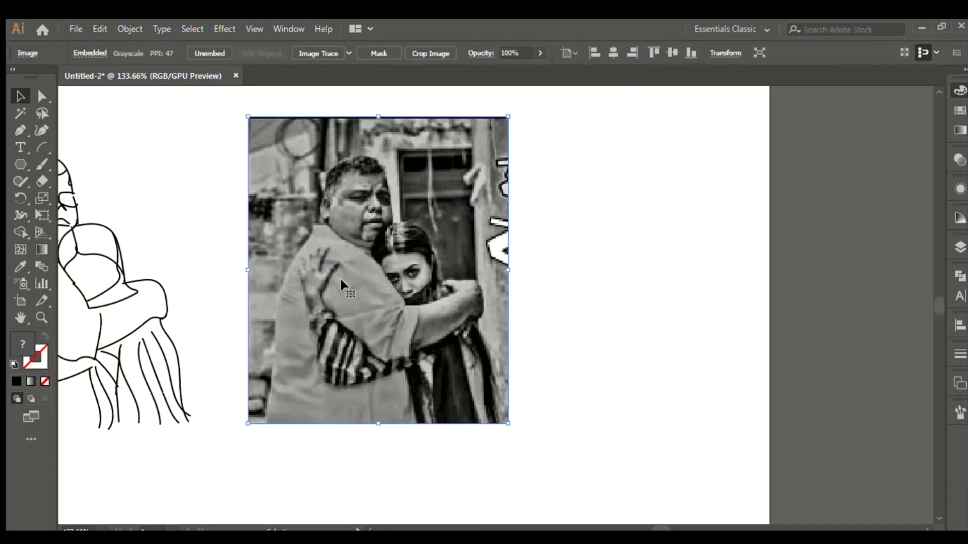
click(346, 52)
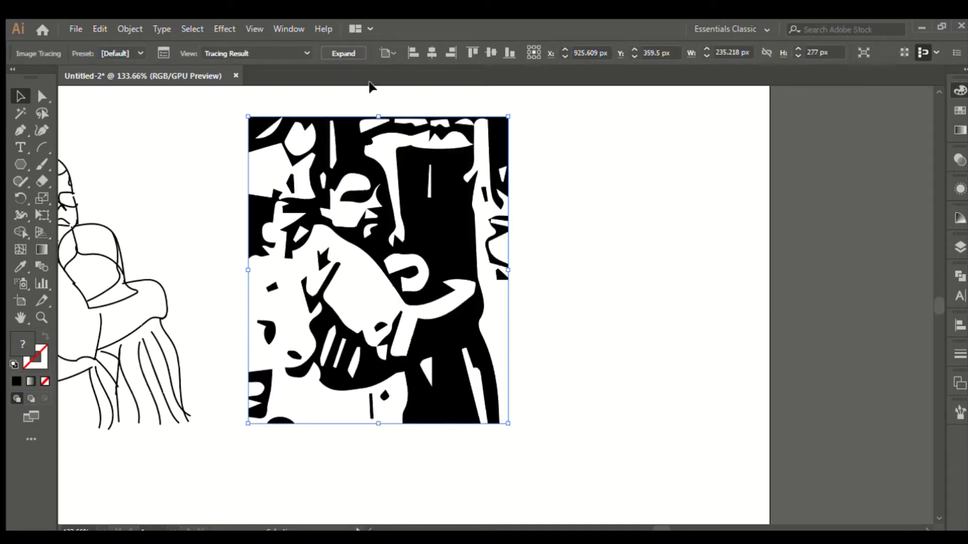
key(a)
key(ctrl+z)
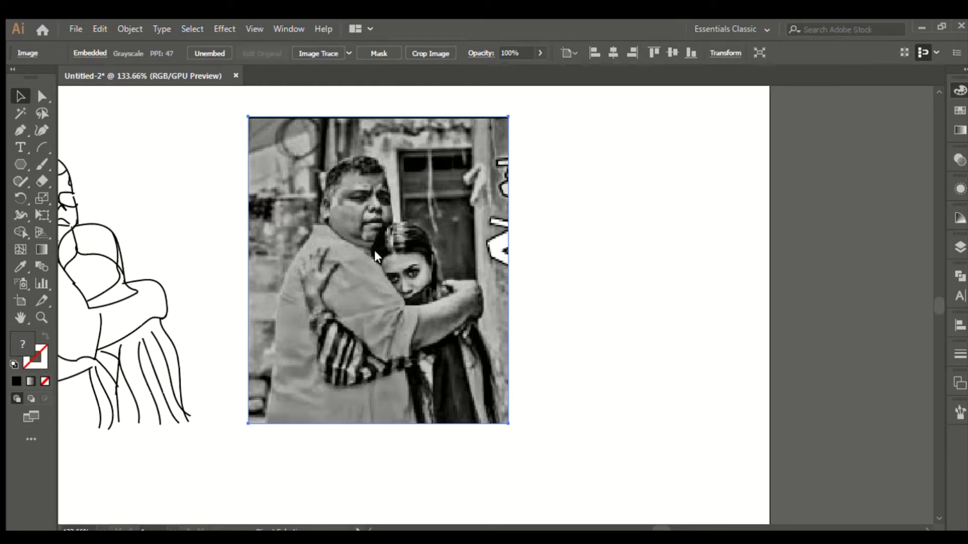
Step: Try an Image Trace of the photo with the Line Art preset, and undo it
key(v)
key(ctrl+shift+z)
key(ctrl+z)
key(ctrl+shift+z)
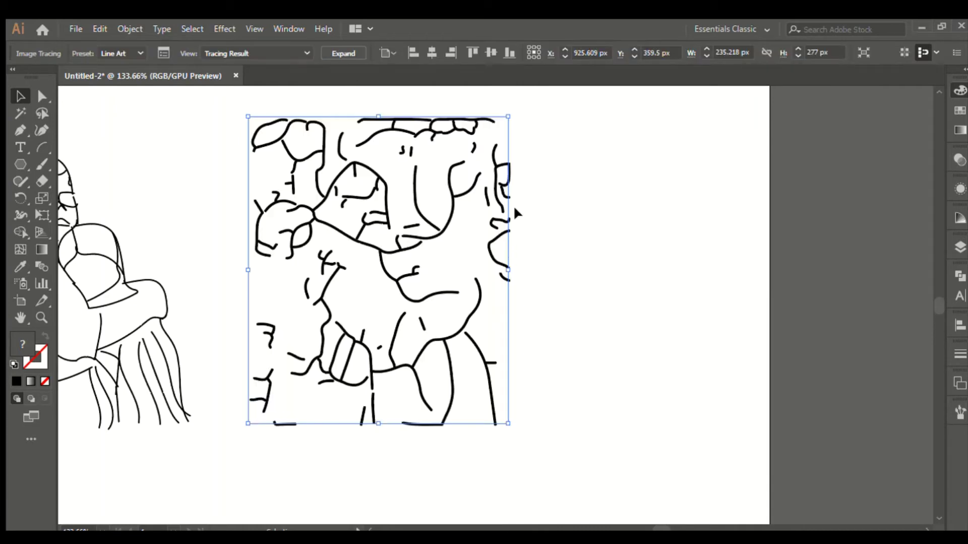
click(540, 201)
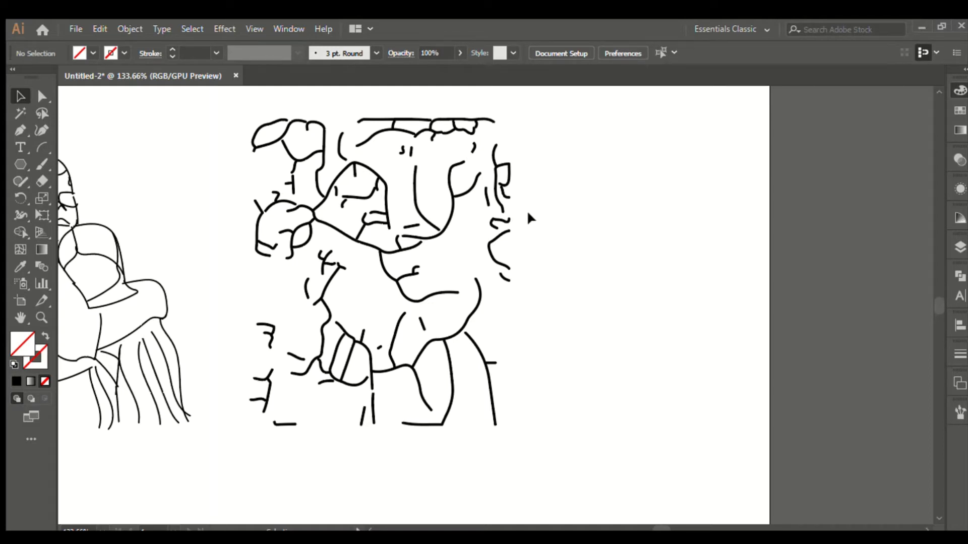
click(453, 206)
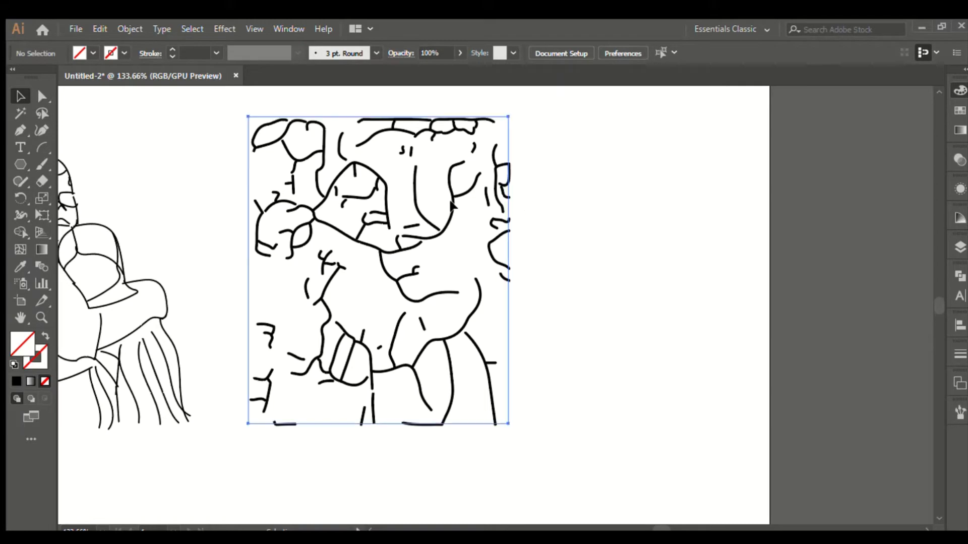
key(ctrl+z)
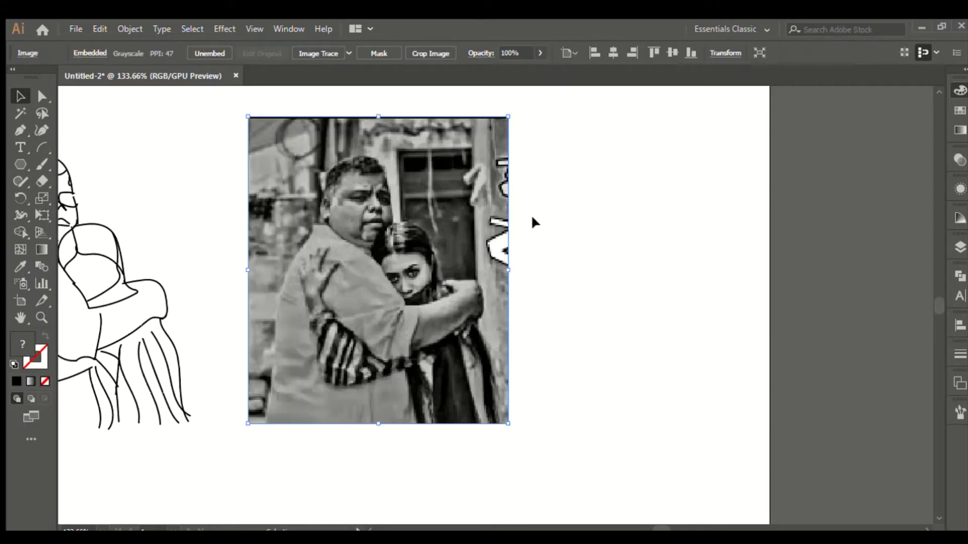
Step: Image Trace the photo with the Shades of Gray preset and expand the tracing into paths
click(531, 214)
click(414, 195)
key(ctrl+shift+z)
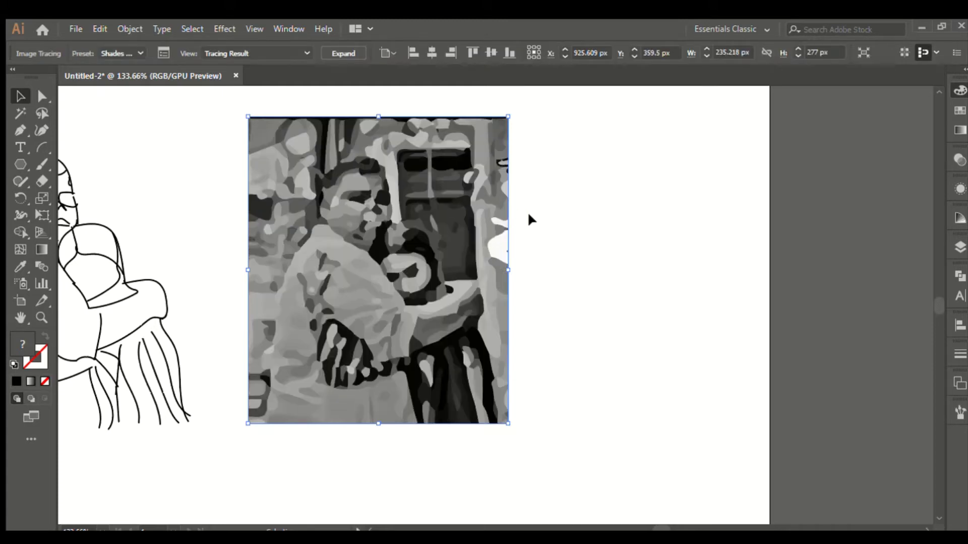
key(ctrl+z)
key(ctrl+shift+z)
click(353, 48)
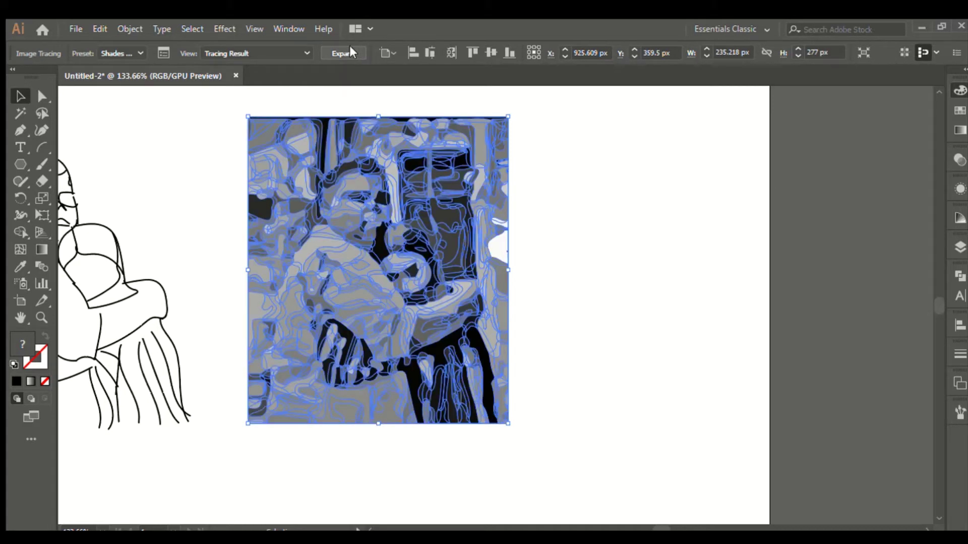
key(ctrl+z)
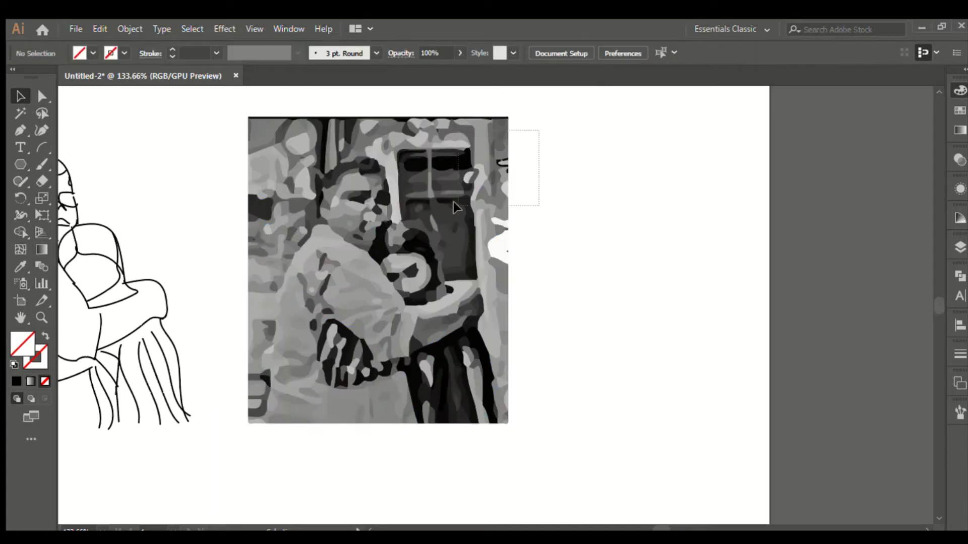
key(ctrl+shift+z)
Step: Delete the expanded photo tracing beside the line drawing
click(551, 201)
drag(545, 280, 419, 227)
drag(515, 298, 557, 356)
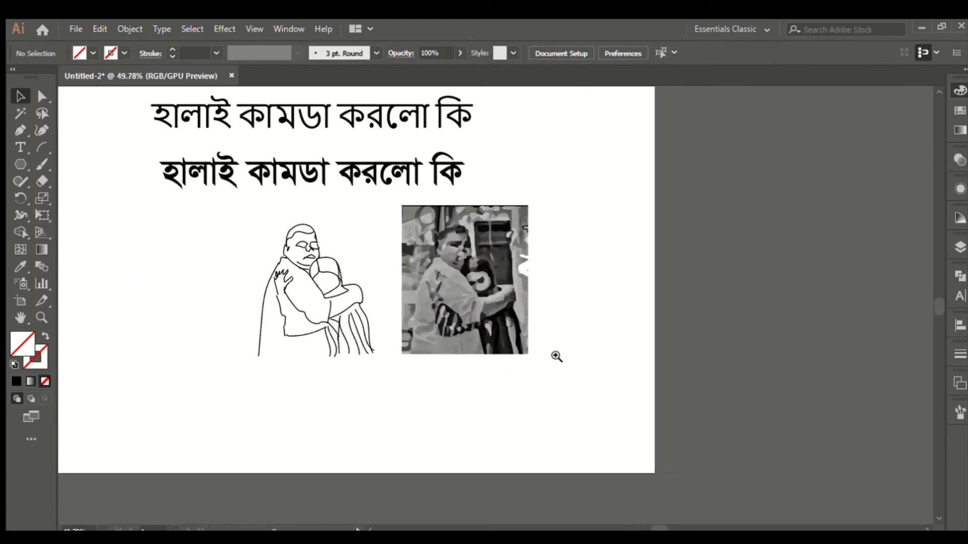
drag(479, 282, 561, 362)
click(486, 286)
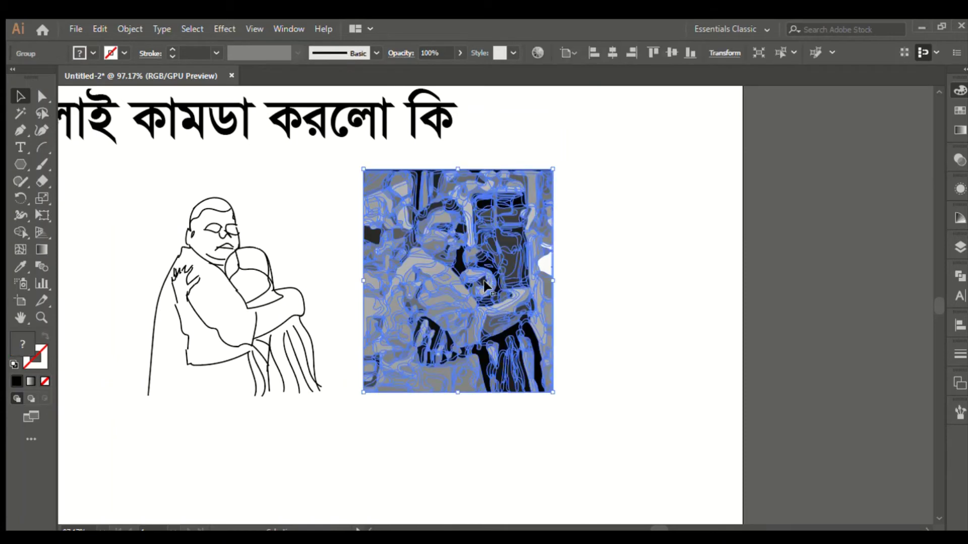
key(Delete)
Step: Examine the line drawing and the two text lines above it up close and on the whole artboard
drag(285, 285, 314, 299)
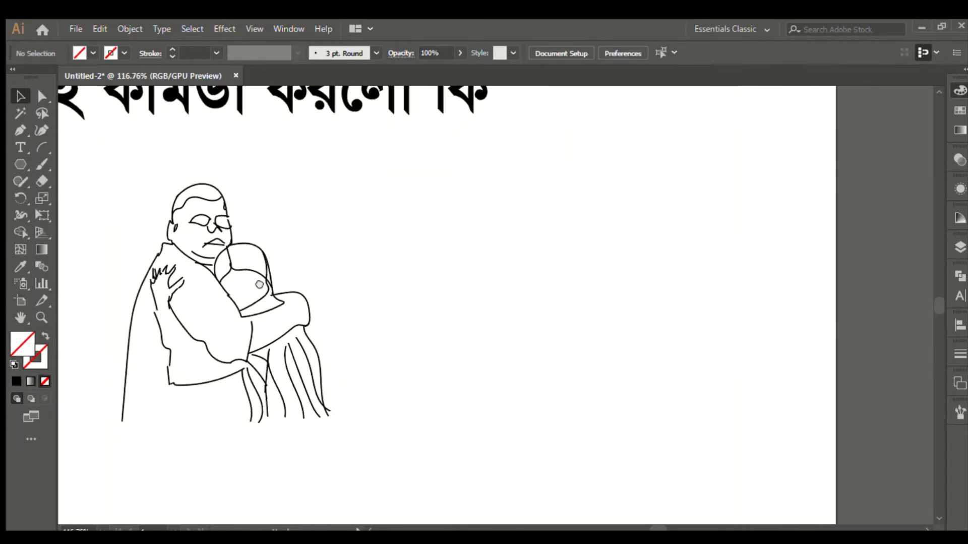
drag(266, 324, 411, 411)
click(346, 188)
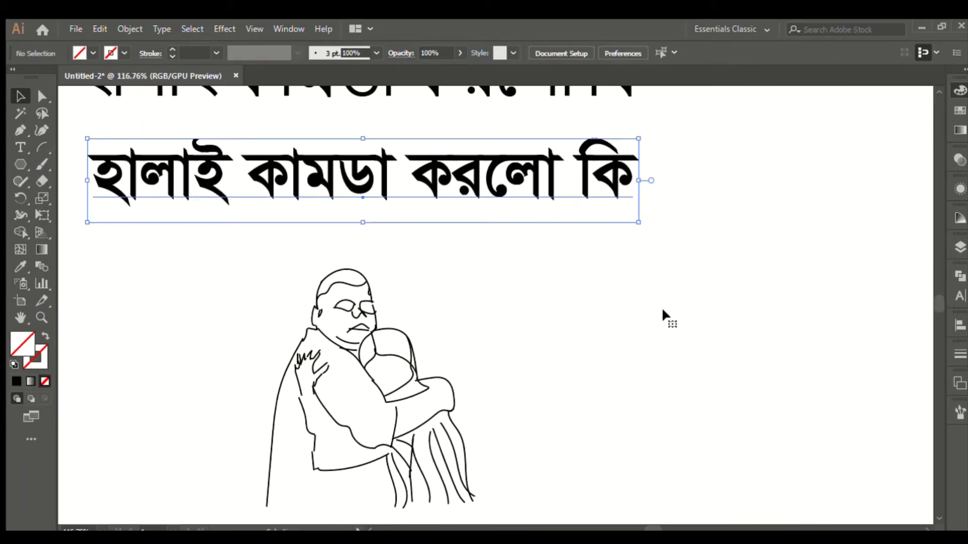
drag(662, 312, 501, 257)
drag(639, 339, 537, 287)
drag(423, 244, 465, 223)
scroll(513, 344, up, 4)
scroll(520, 342, down, 3)
scroll(528, 339, up, 1)
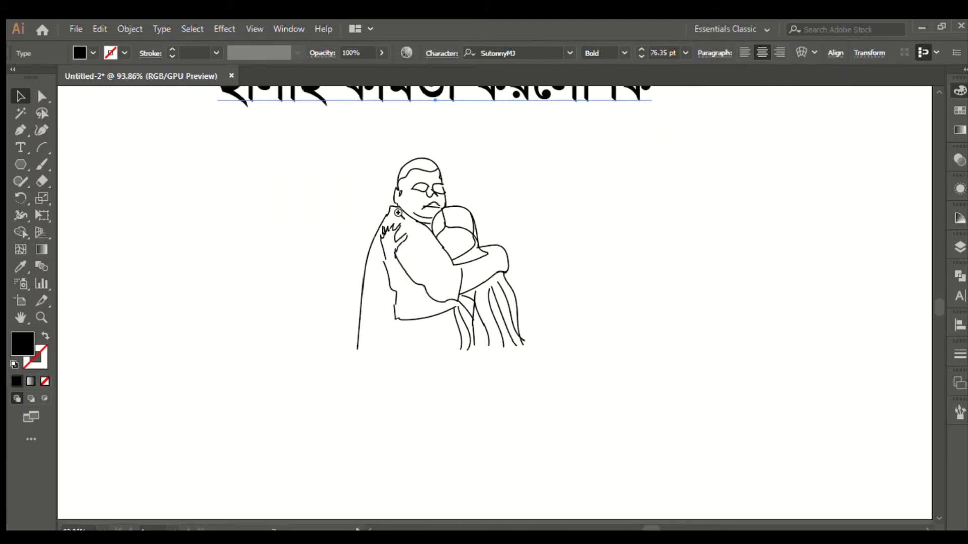
drag(390, 206, 460, 296)
scroll(456, 296, up, 3)
drag(451, 179, 476, 232)
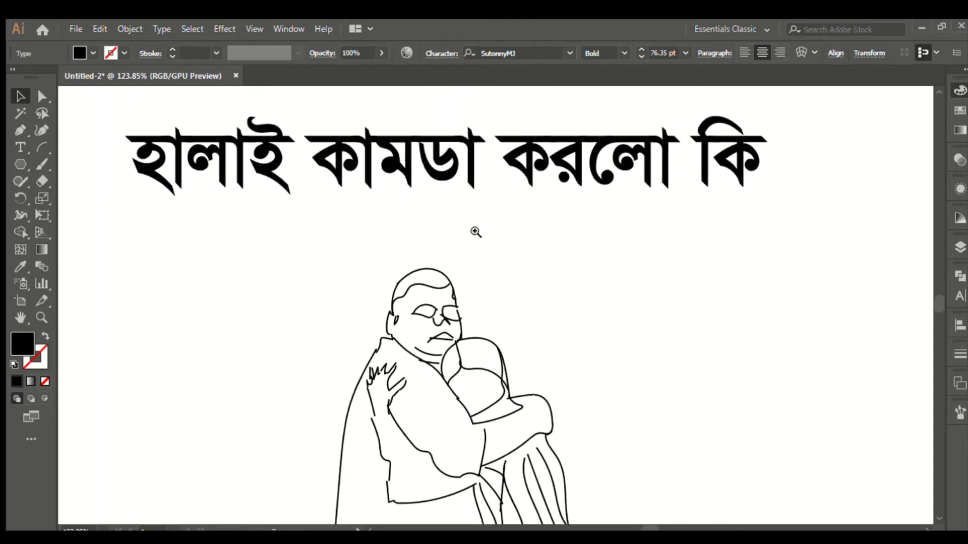
drag(604, 297, 470, 233)
drag(622, 279, 546, 251)
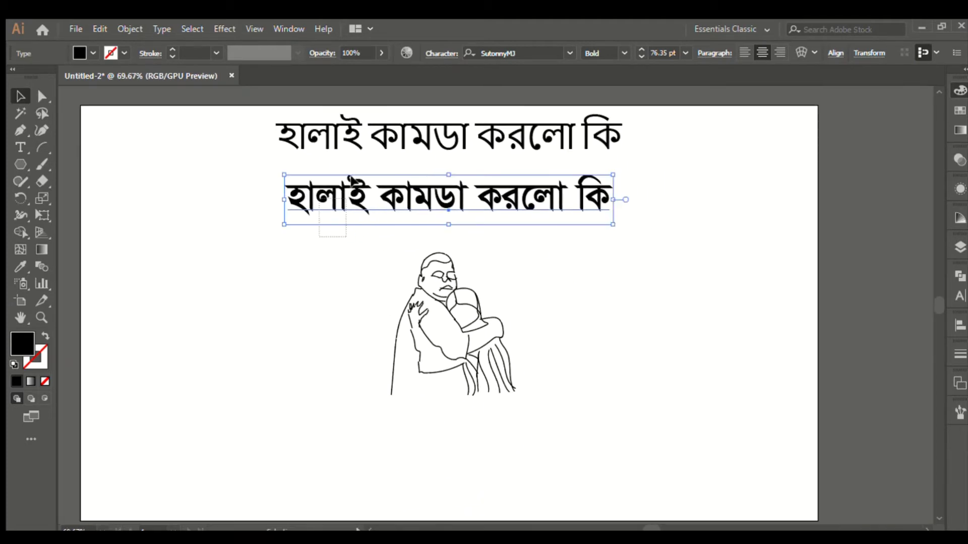
Step: Move both Bengali text lines together slightly right and down above the line drawing
shift+click(366, 125)
drag(365, 125, 402, 143)
scroll(566, 276, up, 3)
click(206, 223)
drag(499, 292, 512, 270)
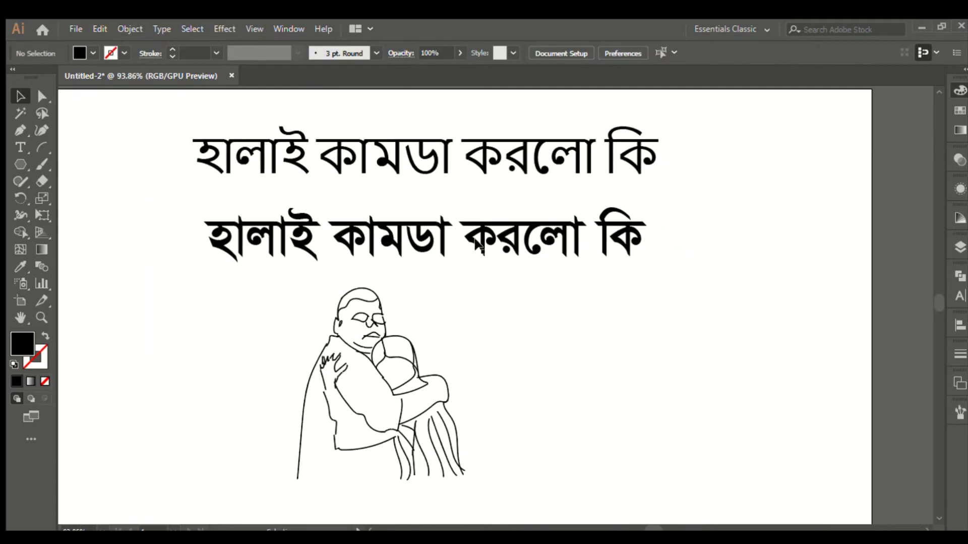
Step: Set the bold lower text line's font to FN Sohanur Nithila Bijoy52 and place it to the right of the drawing
click(619, 272)
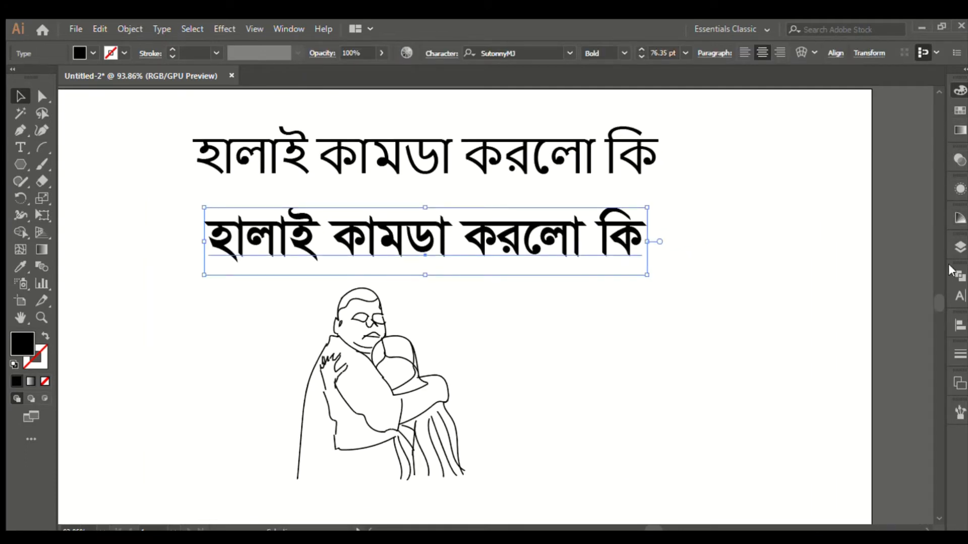
click(926, 303)
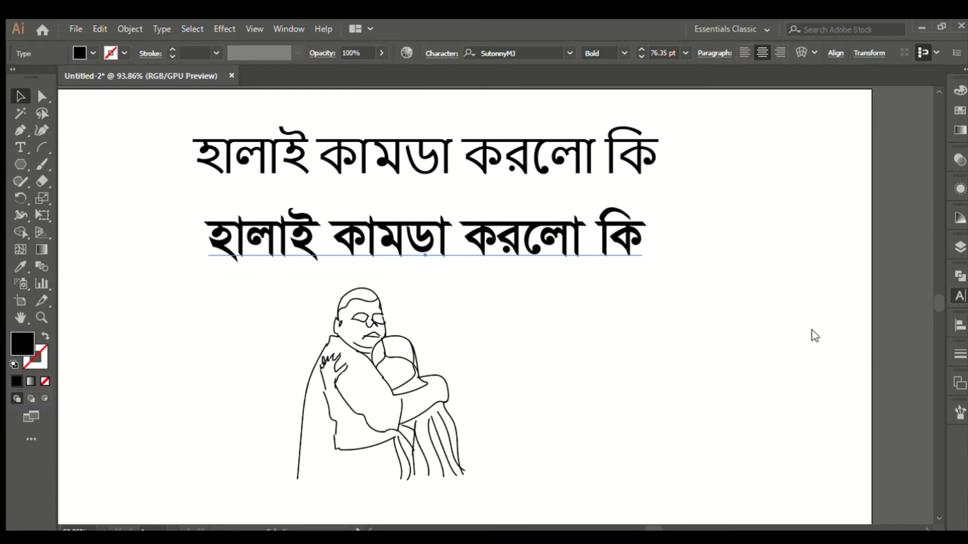
click(855, 496)
click(576, 370)
drag(655, 384, 592, 254)
drag(436, 155, 597, 185)
drag(641, 218, 641, 218)
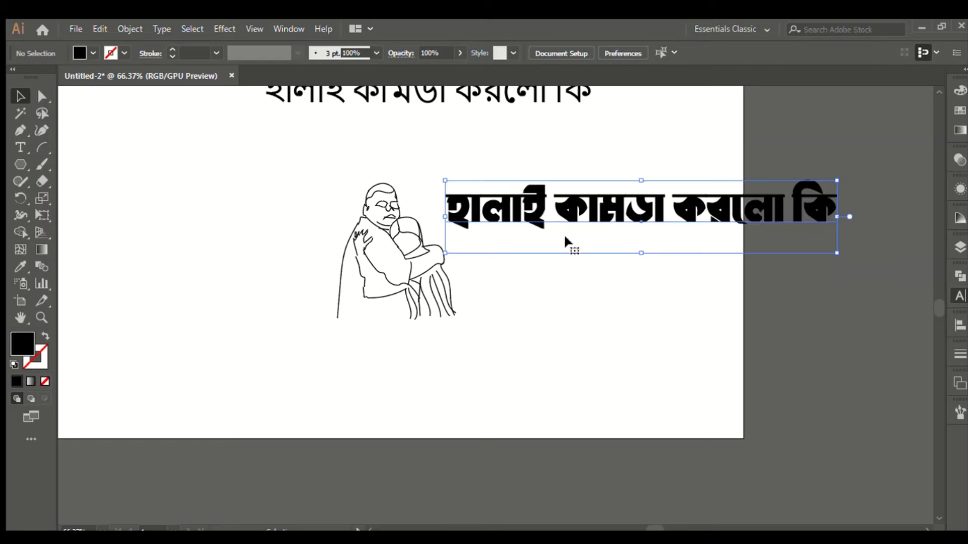
Step: Break the text beside the drawing into three lines: হালাই, কামডা and করলো কি
scroll(566, 241, up, 3)
drag(633, 285, 559, 271)
click(15, 142)
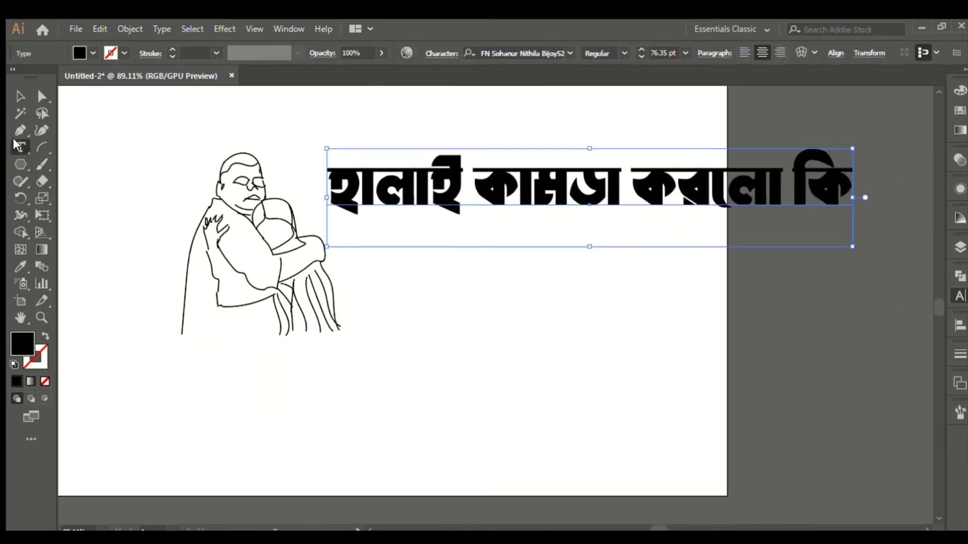
click(474, 191)
key(Return)
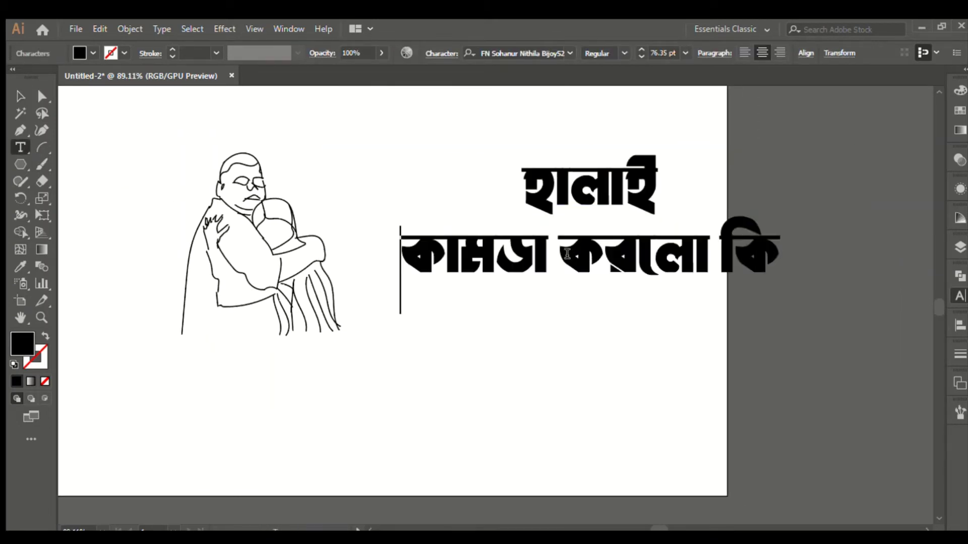
click(554, 244)
key(BackSpace)
key(Return)
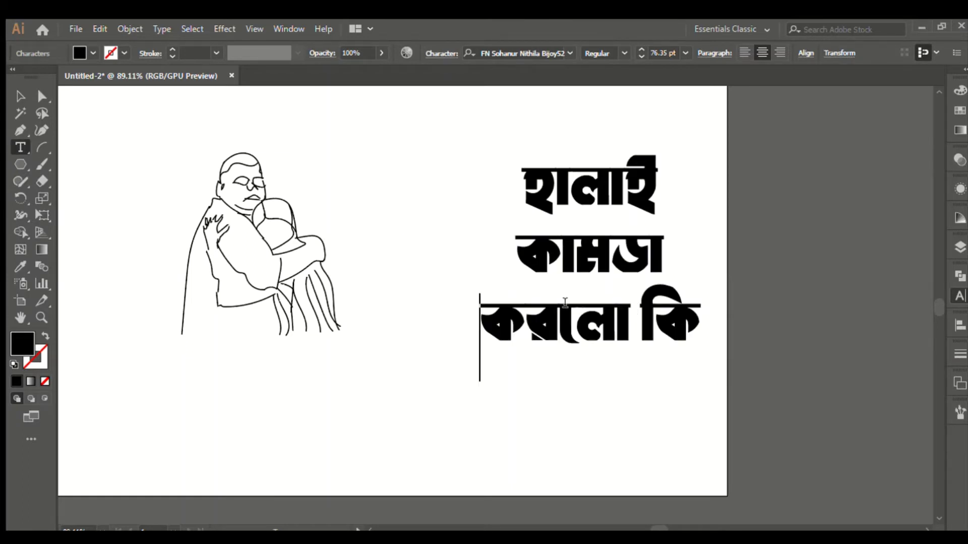
shift+click(506, 170)
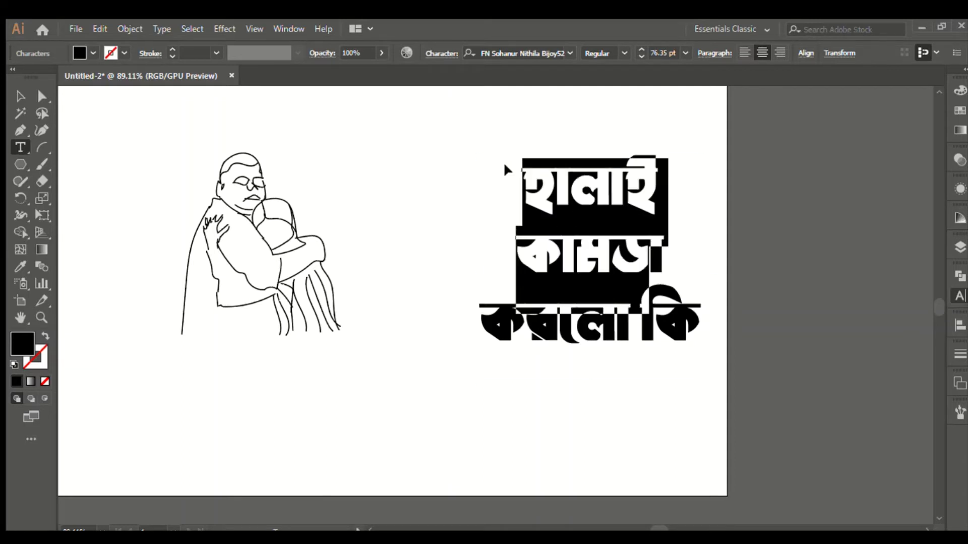
key(BackSpace)
key(ctrl+z)
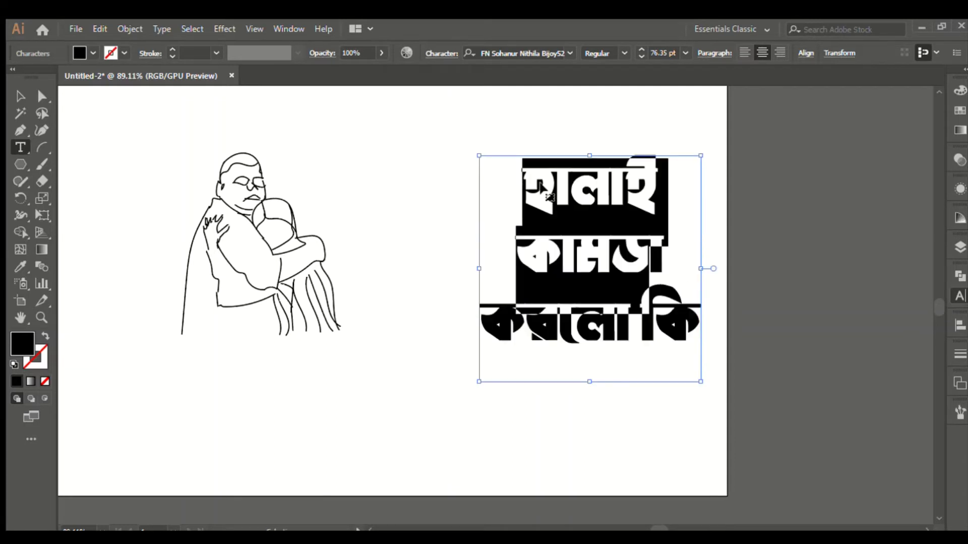
Step: Cut the lines হালাই and কামডা out of the text block and remove the blank line above করলো কি
click(624, 245)
shift+click(441, 158)
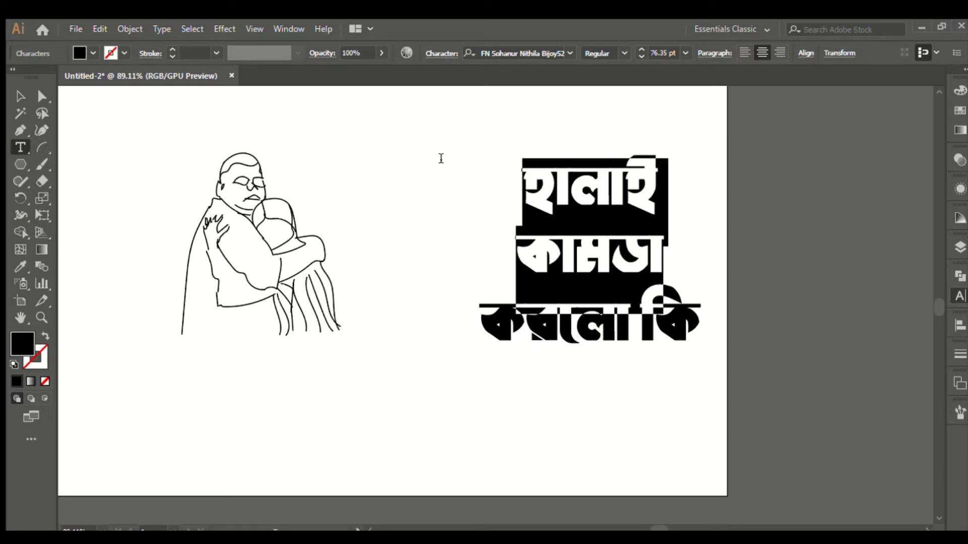
key(BackSpace)
key(Right)
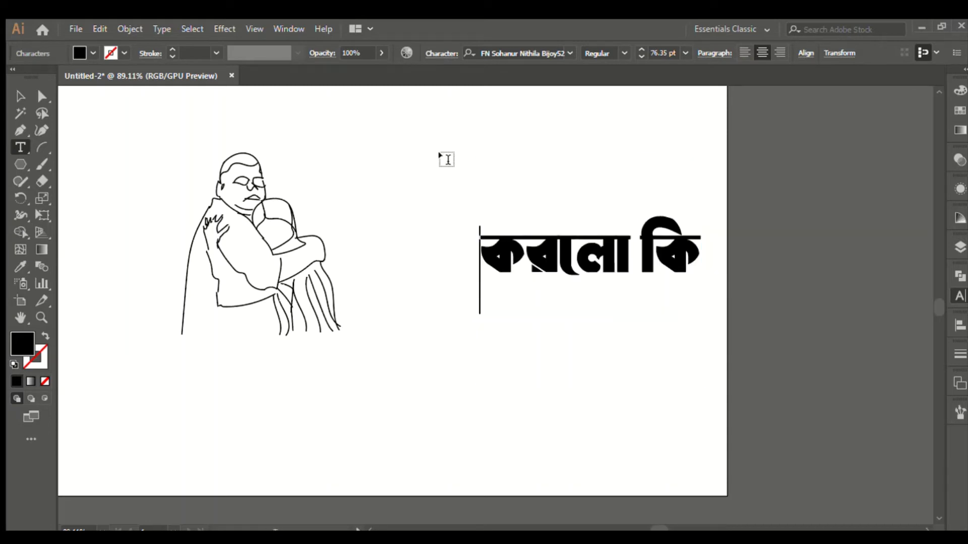
key(BackSpace)
click(23, 97)
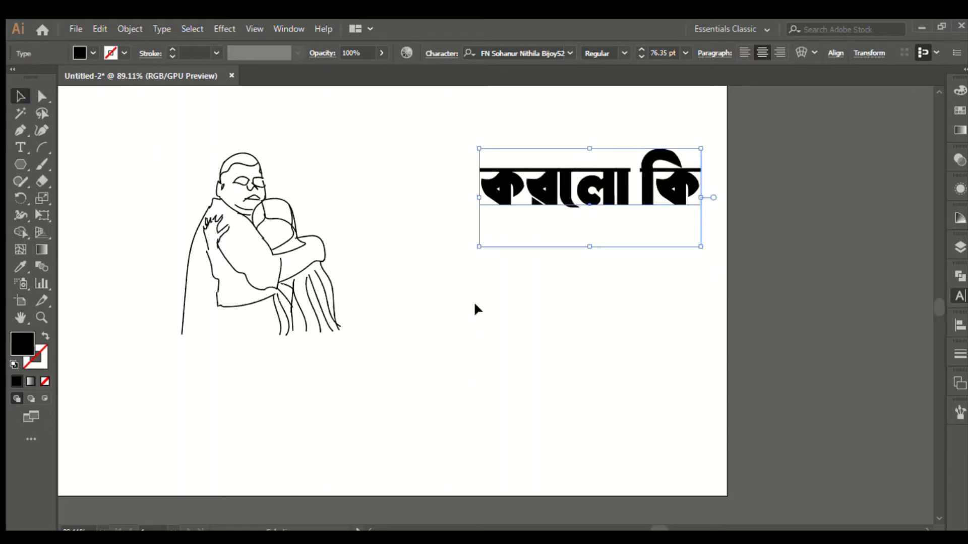
Step: Move করলো কি further down and paste the two lines হালাই কামডা as a separate text object beside the drawing
drag(490, 211, 444, 398)
click(452, 236)
text(হালাই কামডা)
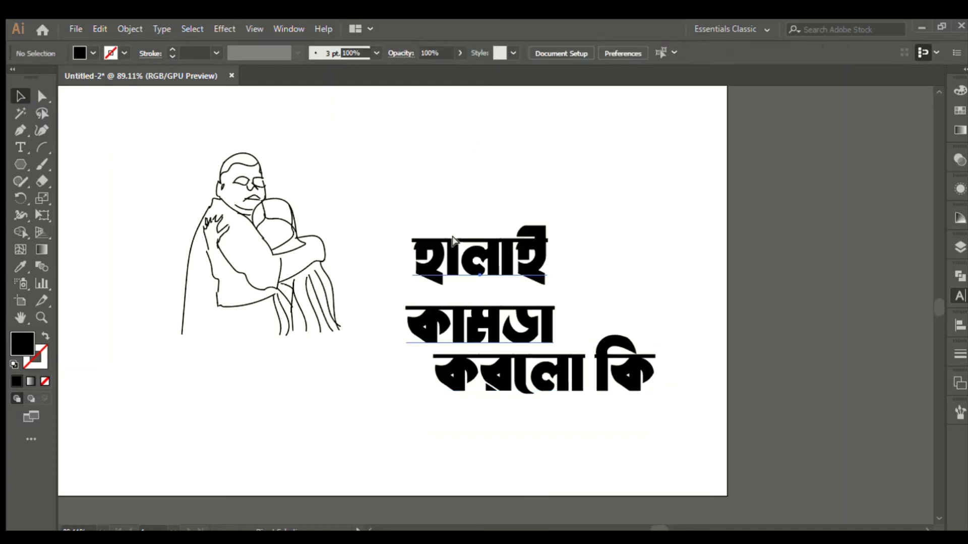
drag(463, 263, 401, 228)
scroll(401, 227, up, 2)
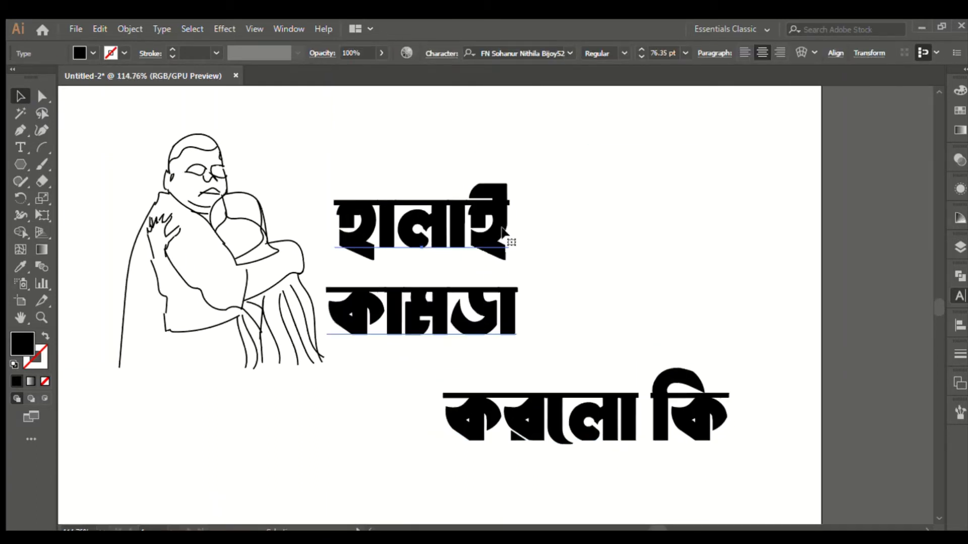
Step: Enlarge the two-line হালাই কামডা text to 95.32 pt
drag(518, 184, 592, 133)
click(639, 229)
scroll(504, 264, up, 2)
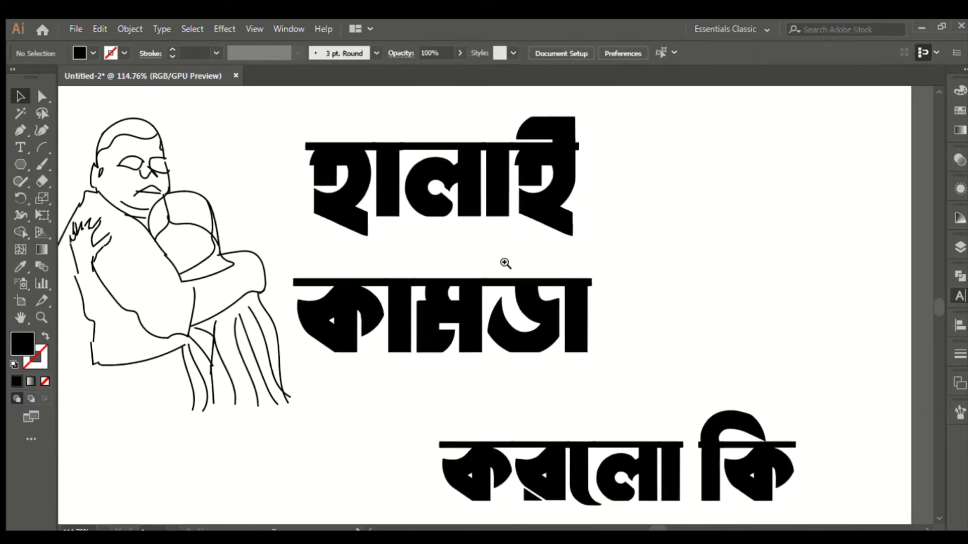
Step: Tighten the line spacing between হালাই and কামডা so the two words sit close together
click(474, 312)
key(alt+Up)
key(alt+Up)
key(alt+Up)
key(alt+Up)
key(alt+Up)
key(alt+Up)
key(alt+Up)
key(alt+Up)
key(alt+Up)
key(alt+Up)
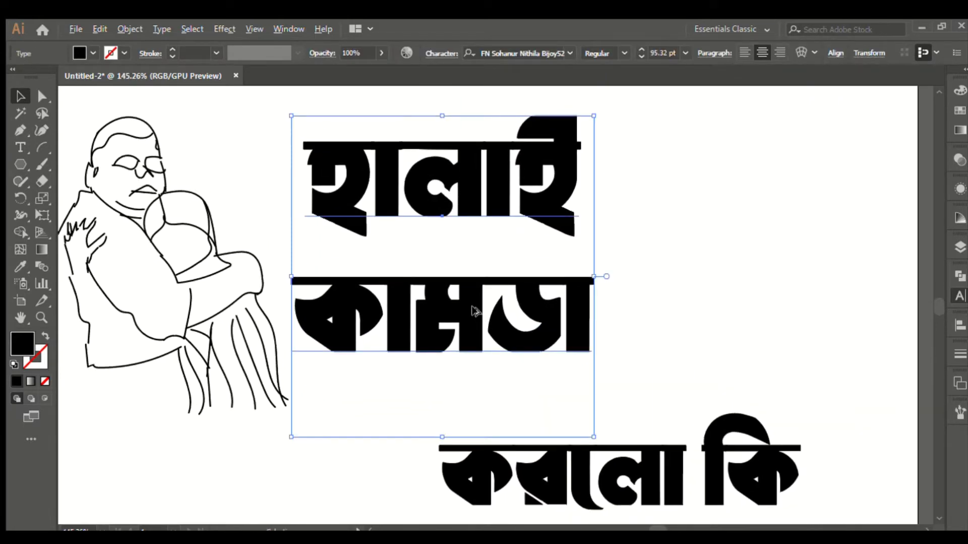
scroll(454, 309, down, 3)
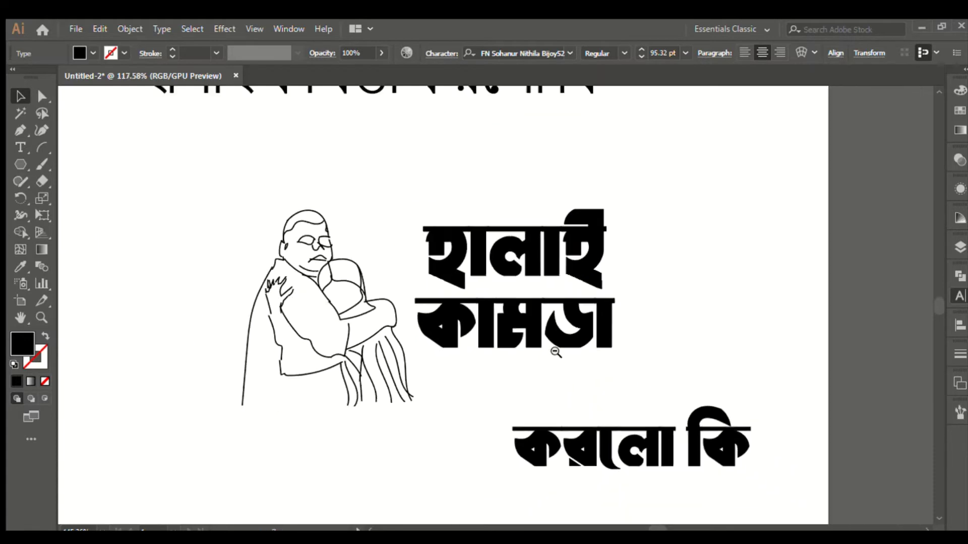
Step: Enlarge the হালাই কামডা text to 130.64 pt and place করলো কি close beneath it, offset to the right
drag(513, 342, 568, 419)
drag(567, 163, 578, 153)
click(658, 212)
drag(661, 320, 581, 335)
drag(503, 294, 557, 362)
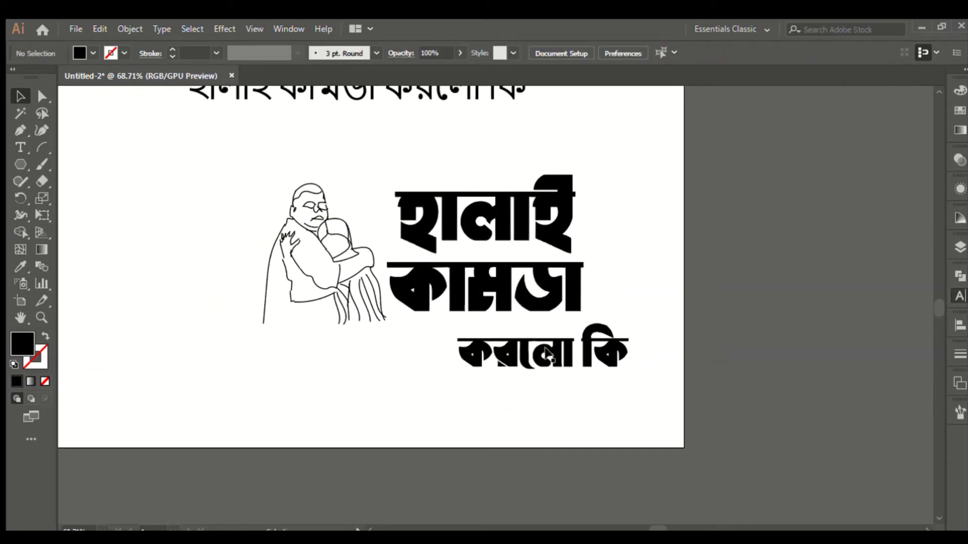
click(545, 349)
click(611, 369)
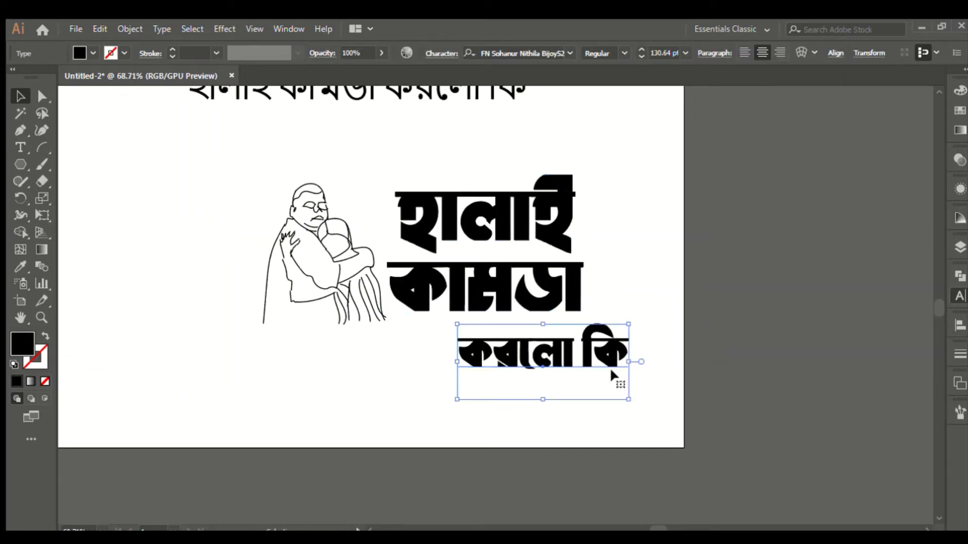
click(530, 295)
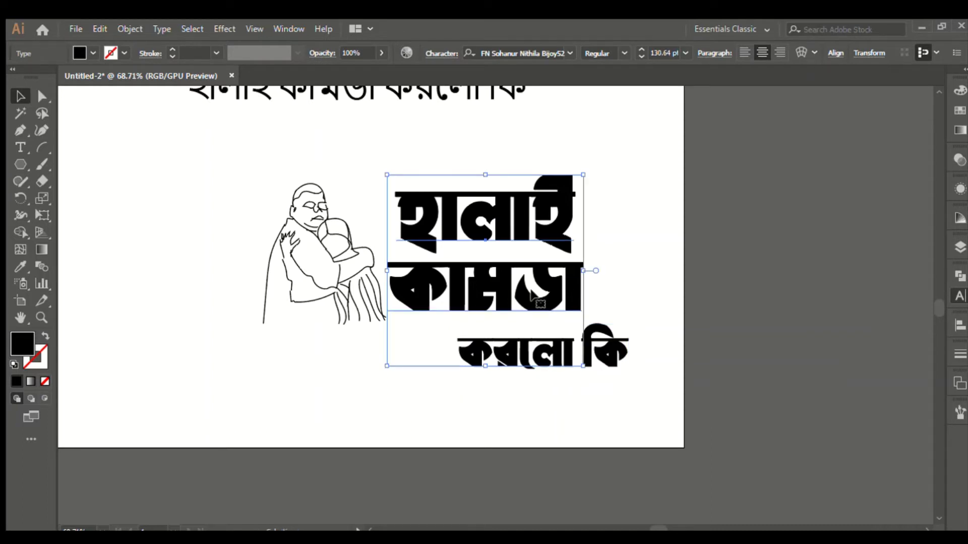
Step: Delete the thin one-line reference text above the drawing
drag(602, 359, 479, 357)
drag(479, 259, 461, 338)
drag(432, 299, 428, 201)
key(Delete)
scroll(463, 302, down, 2)
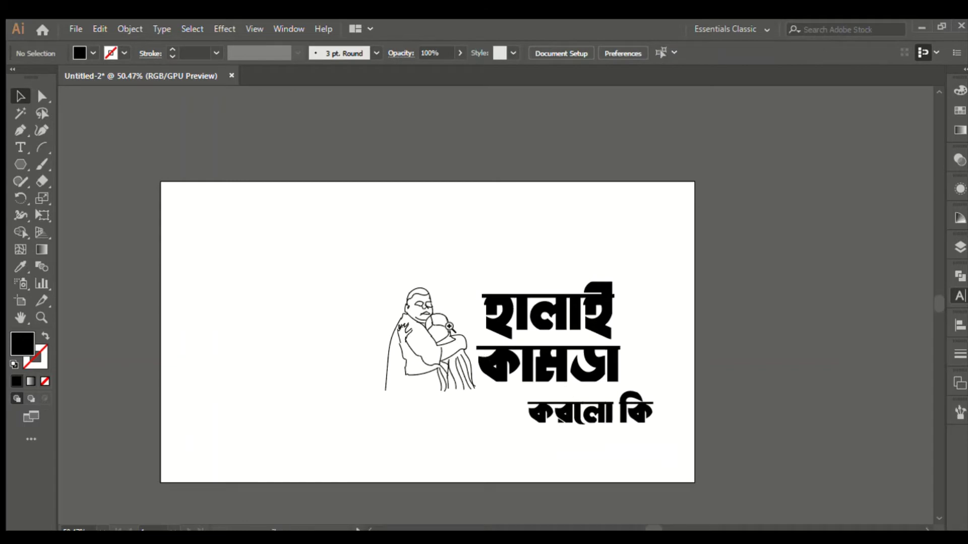
Step: Move the drawing and the large two-line text left on the artboard and reposition করলো কি beneath the large text
scroll(449, 326, up, 1)
drag(324, 263, 696, 403)
drag(595, 373, 451, 370)
click(434, 207)
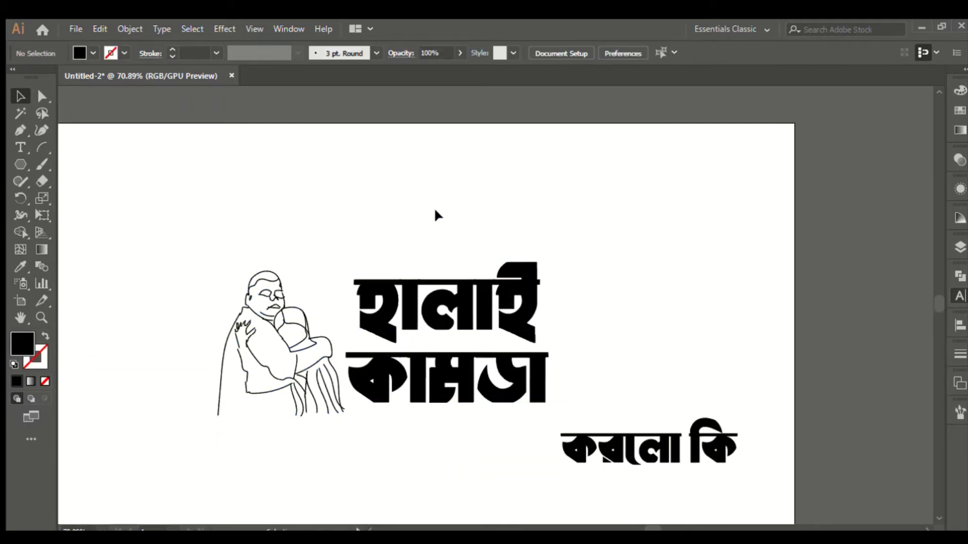
scroll(605, 355, down, 1)
scroll(604, 355, up, 1)
drag(664, 362, 507, 353)
scroll(529, 333, up, 1)
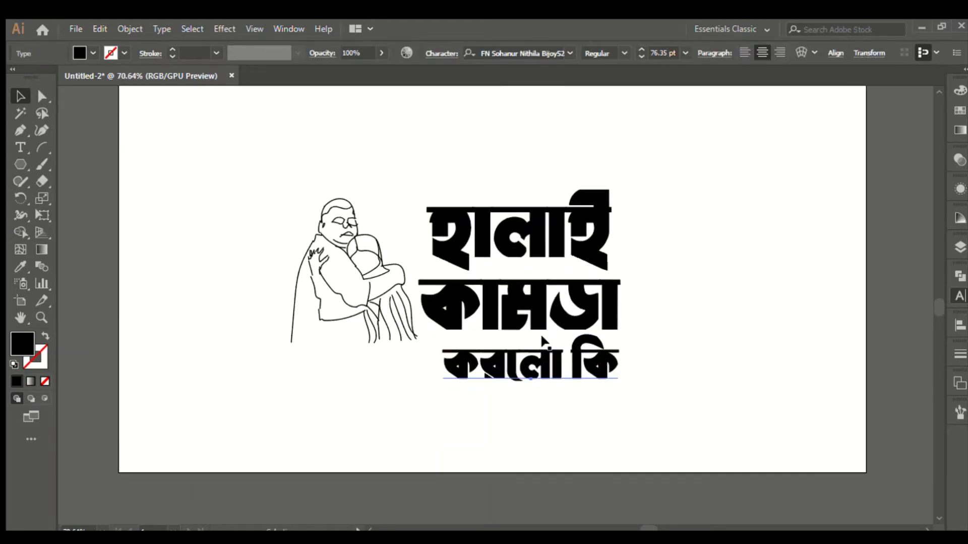
Step: Align করলো কি horizontally to the centre of the large two-line text, keeping the large text as the key object
drag(499, 151, 588, 437)
drag(548, 261, 549, 261)
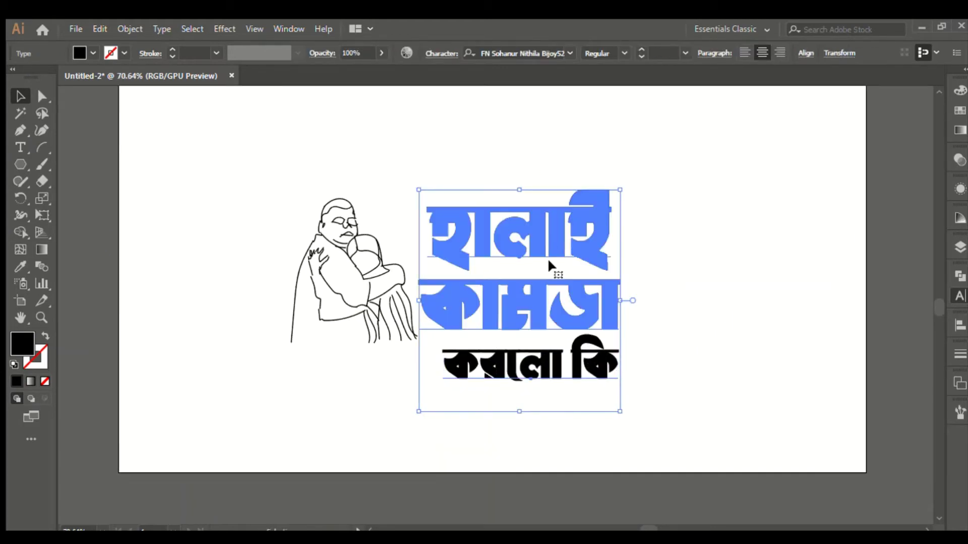
click(691, 86)
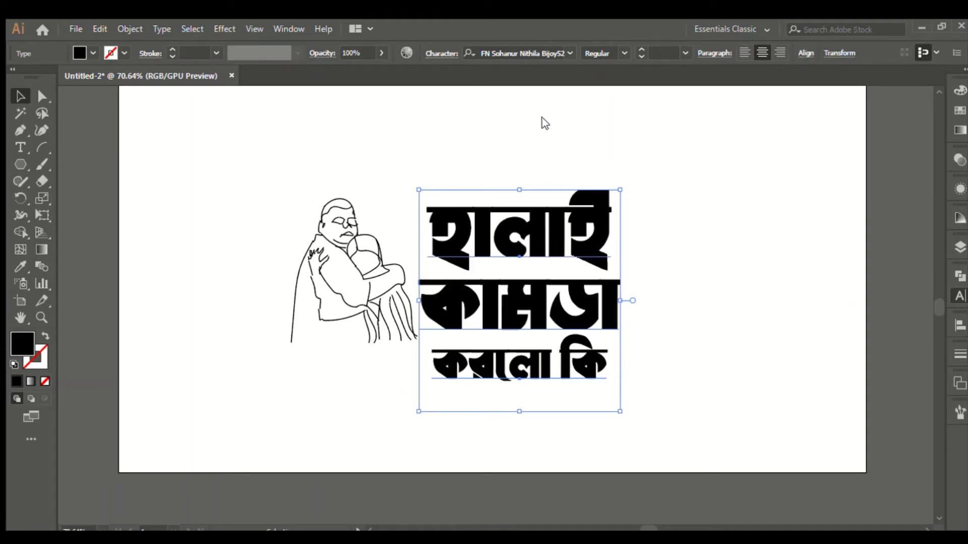
click(540, 116)
key(ctrl+space)
drag(485, 215, 516, 270)
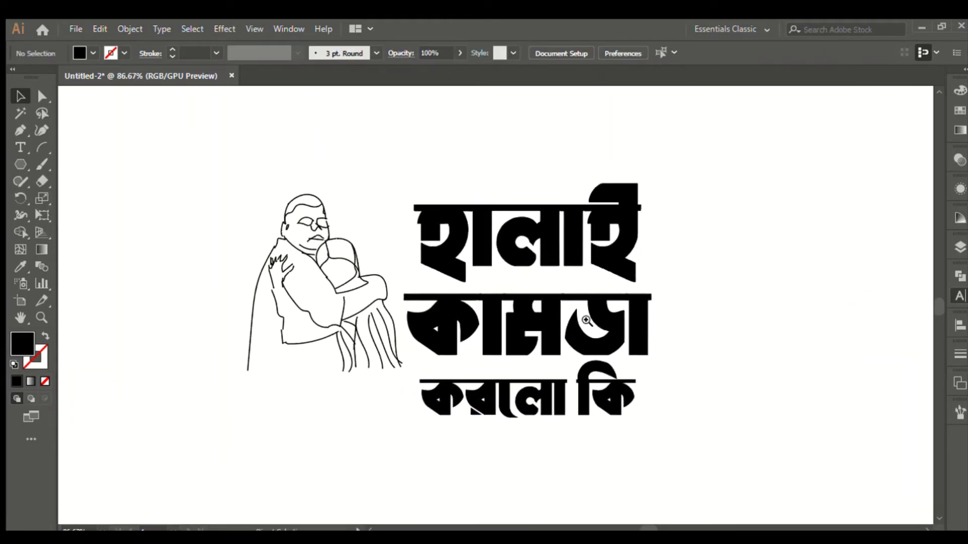
scroll(560, 370, up, 1)
Step: Move করলো কি below and right of the large text; try it rotated vertically beside those words and undo the rotation
click(477, 392)
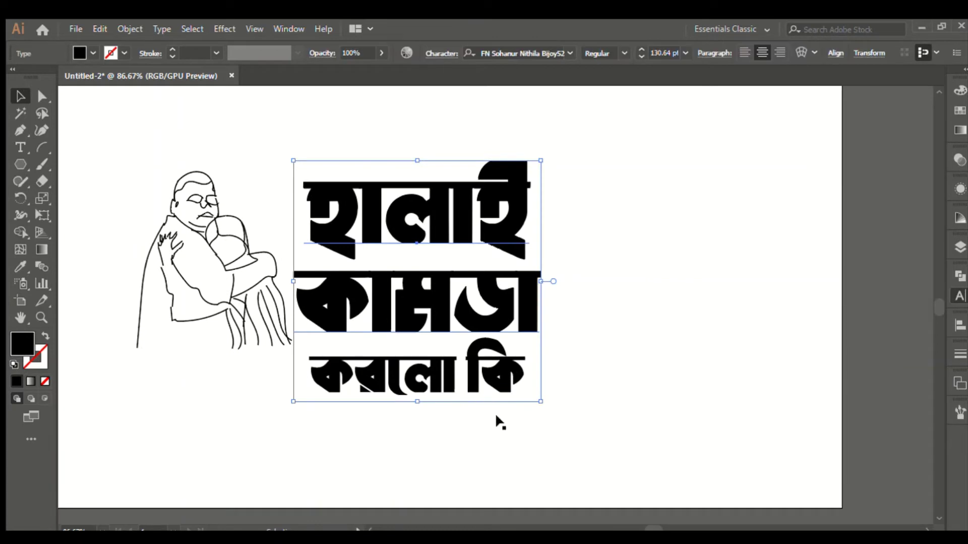
click(489, 405)
drag(486, 399, 628, 360)
key(ctrl+z)
drag(487, 408, 592, 306)
drag(562, 422, 611, 258)
click(711, 360)
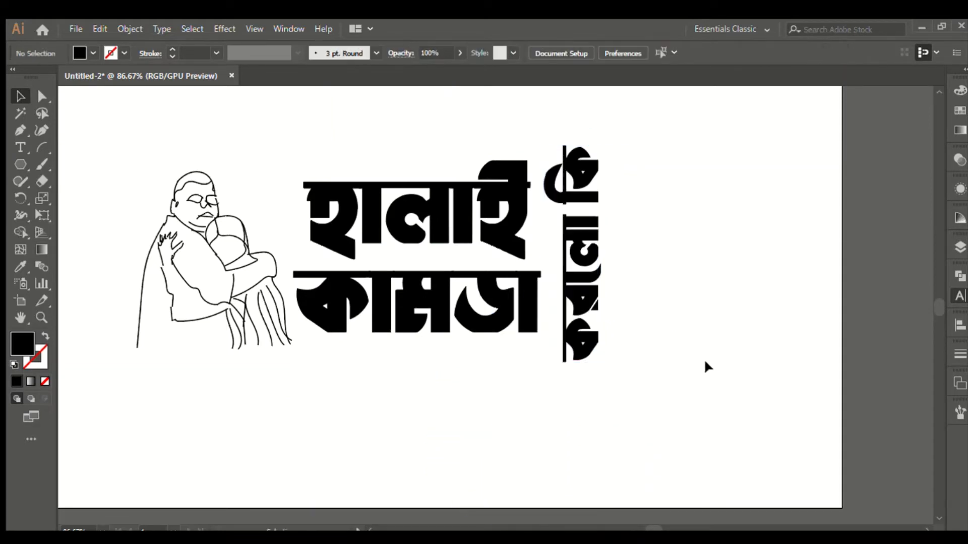
key(ctrl+z)
key(ctrl+z)
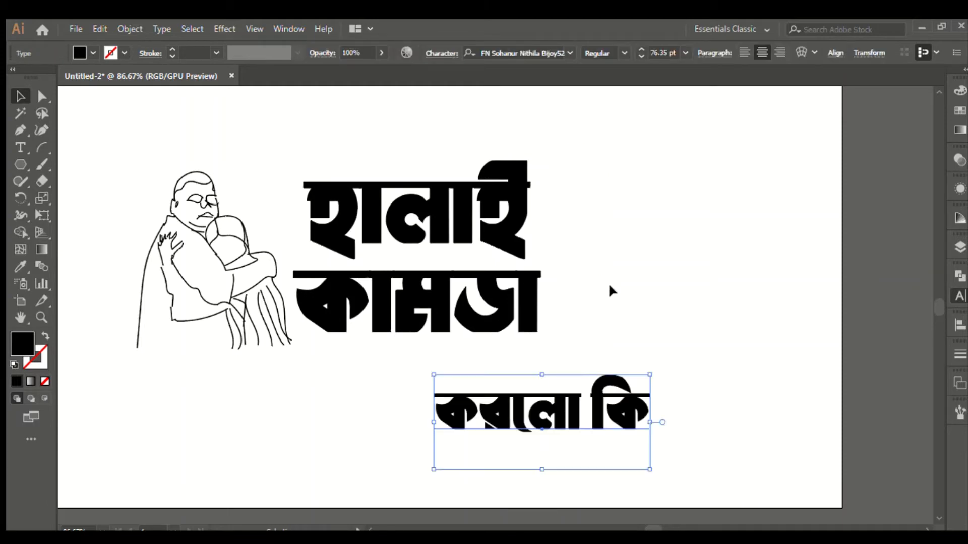
Step: Search the fonts for "kon", apply a thinner upright font to করলো কি, and place it close beneath কামডা
click(523, 53)
text(kon)
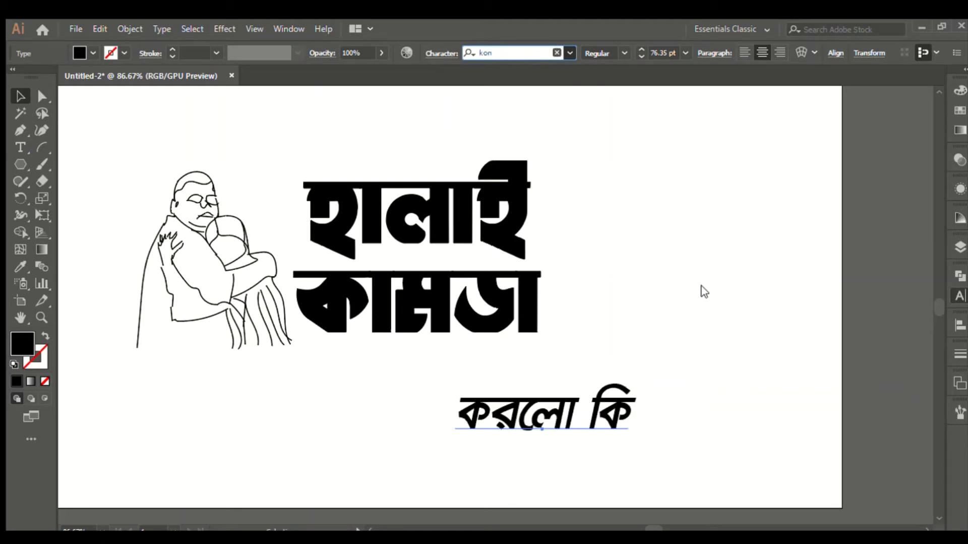
key(Return)
drag(602, 420, 494, 362)
click(553, 261)
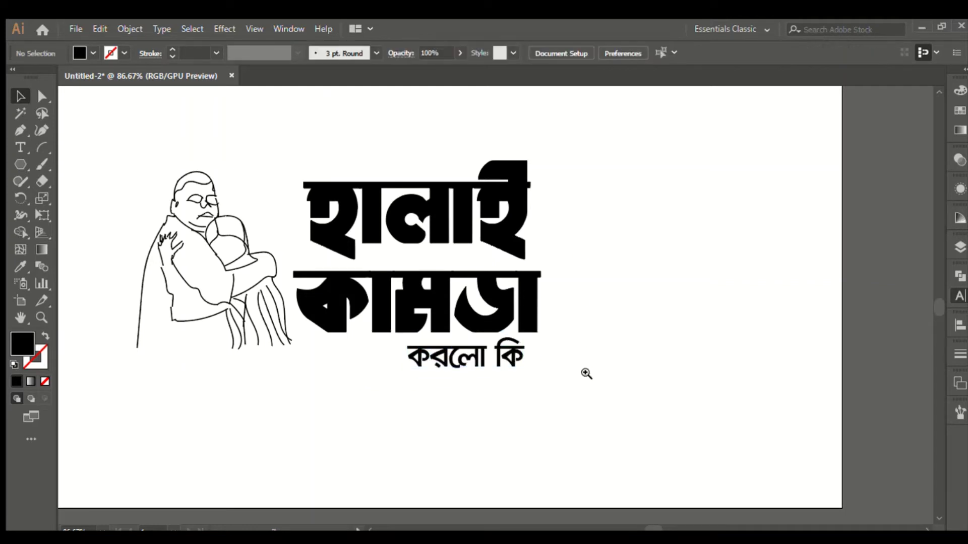
Step: Group the line drawing with all the lettering and centre the group horizontally and vertically on the artboard
drag(604, 371, 471, 346)
mouse_move(470, 277)
mouse_down()
mouse_move(562, 325)
mouse_move(462, 270)
mouse_up()
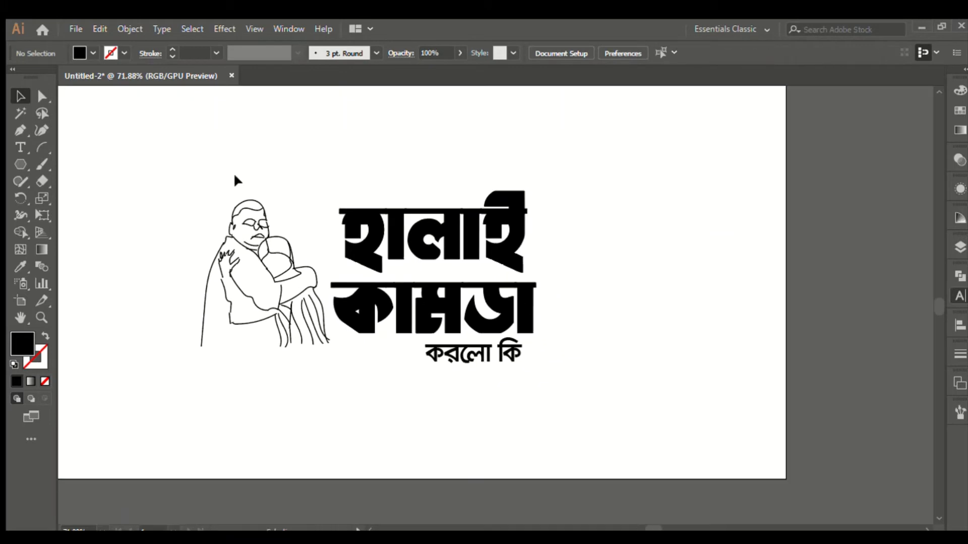
drag(150, 208, 633, 451)
key(ctrl+g)
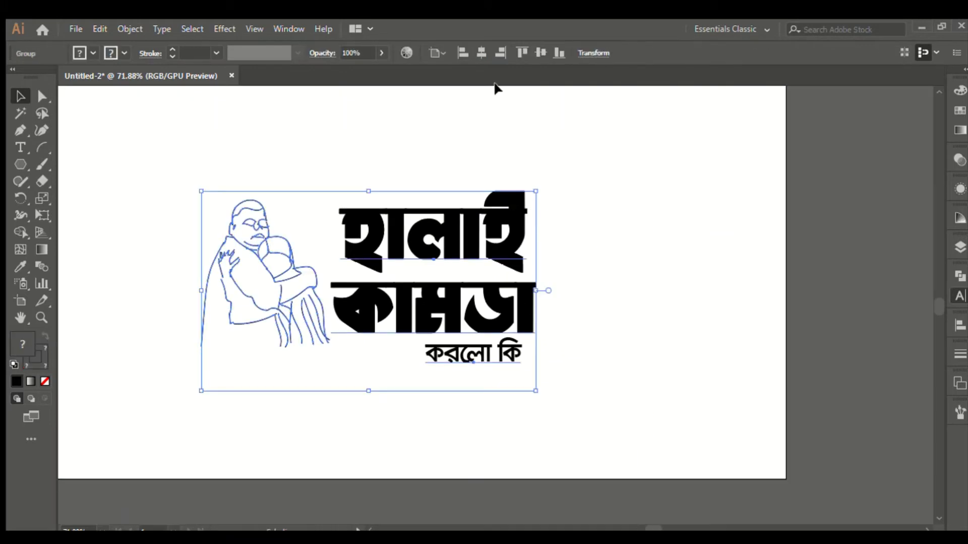
click(482, 53)
click(539, 50)
click(563, 132)
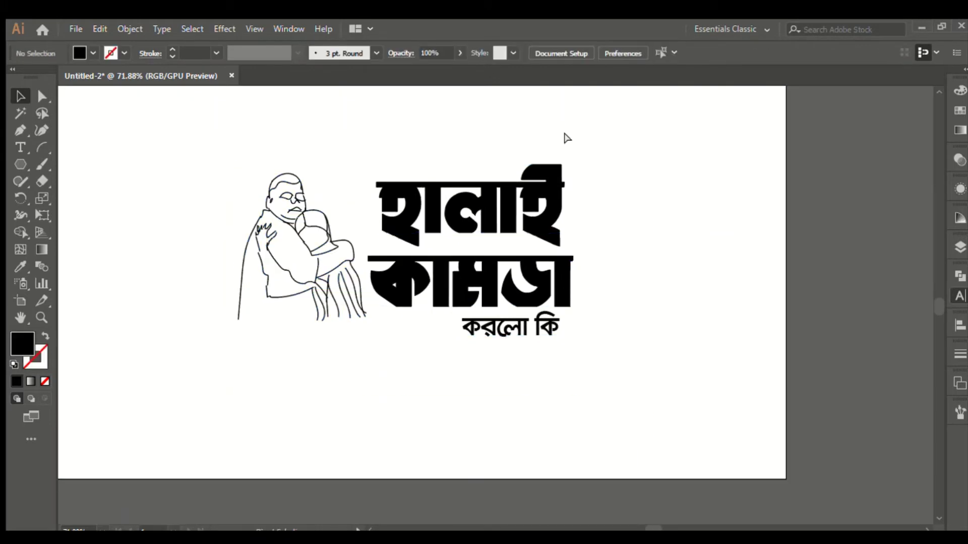
Step: Examine the composition up close and as a whole, including the hugging-couple drawing and the large lettering
key(ctrl+0)
key(ctrl+minus)
drag(401, 247, 438, 297)
drag(640, 377, 540, 333)
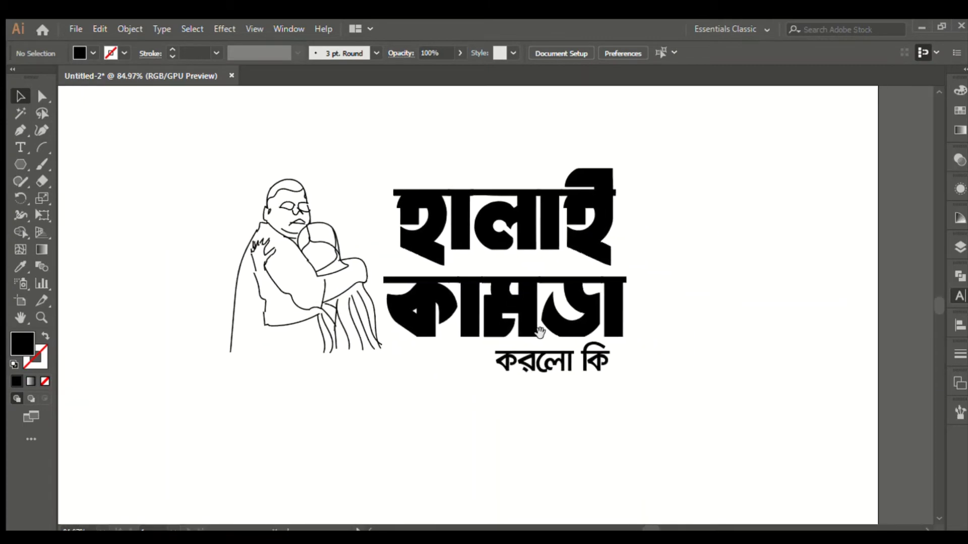
drag(613, 360, 532, 335)
drag(615, 384, 559, 359)
drag(391, 291, 478, 374)
drag(363, 263, 418, 309)
drag(496, 226, 471, 341)
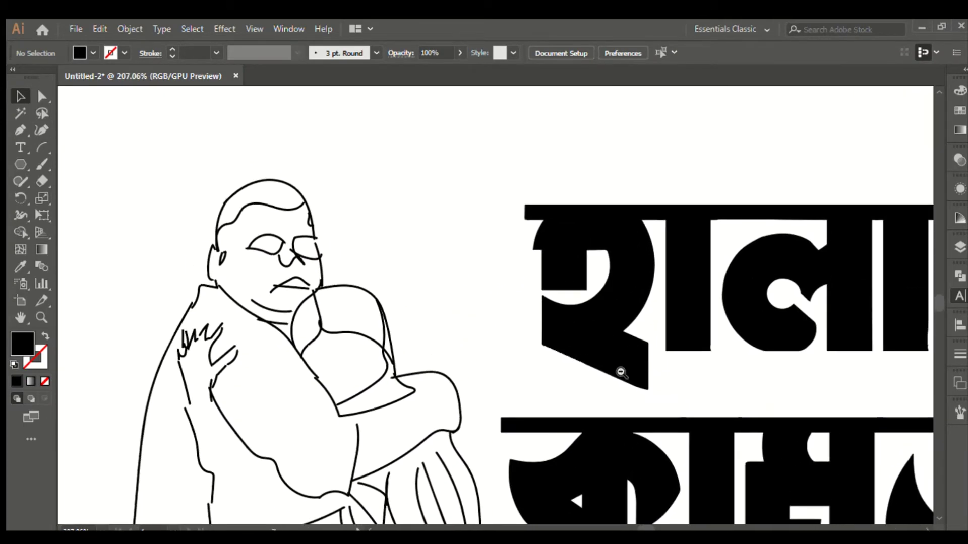
drag(621, 373, 486, 287)
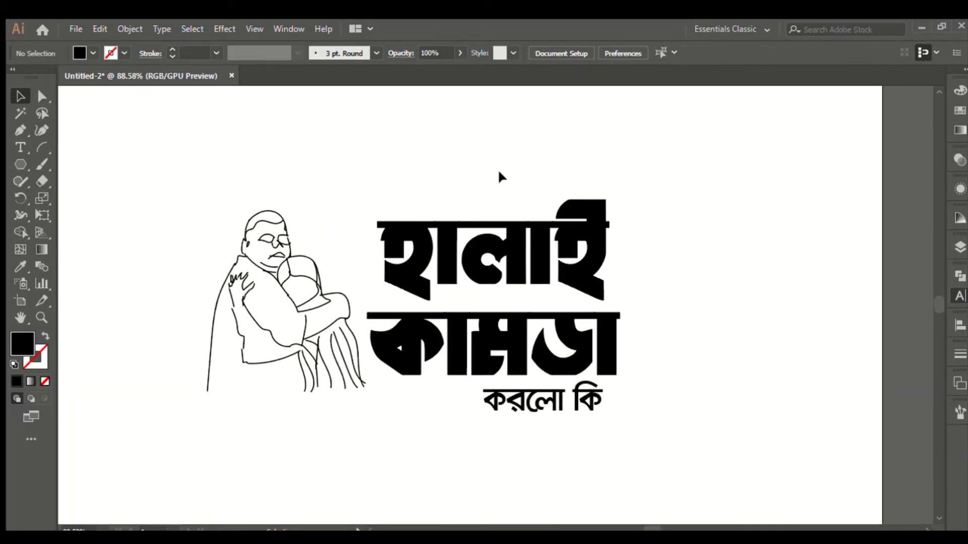
Step: Enlarge the grouped drawing and lettering to fill most of the artboard and centre the group vertically
drag(499, 173, 631, 453)
click(663, 422)
drag(400, 211, 697, 451)
scroll(626, 396, down, 3)
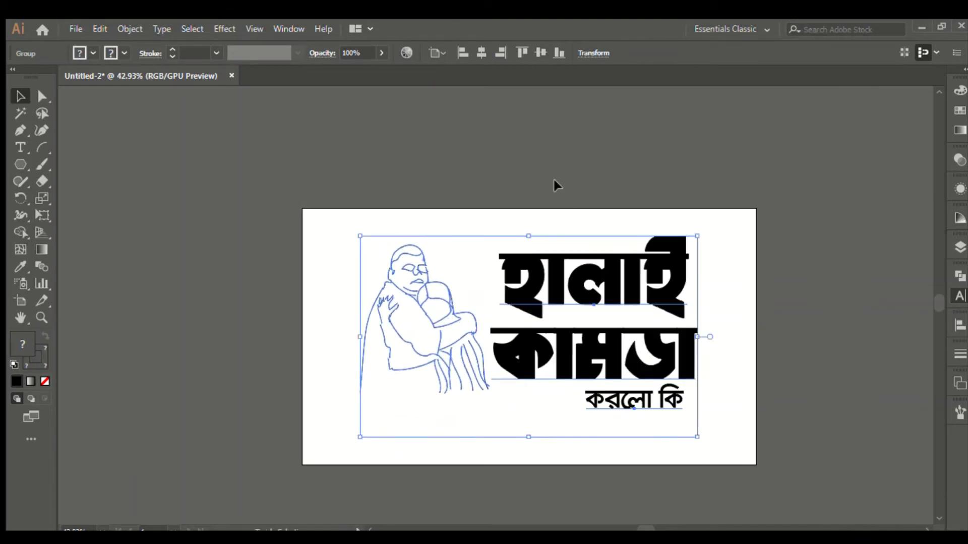
click(538, 53)
click(518, 129)
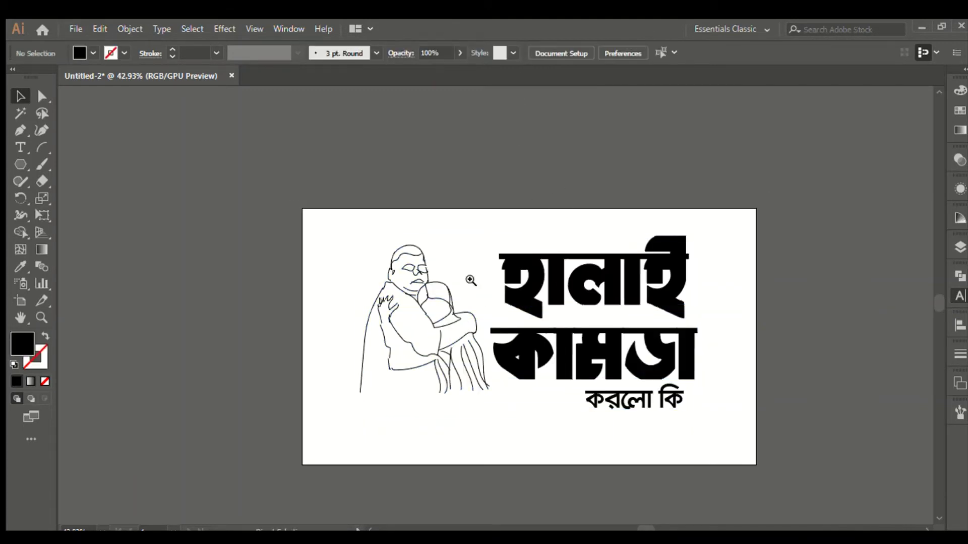
Step: Nudge the grouped design down and to the left on the artboard
drag(478, 276, 511, 297)
scroll(461, 247, up, 1)
click(488, 217)
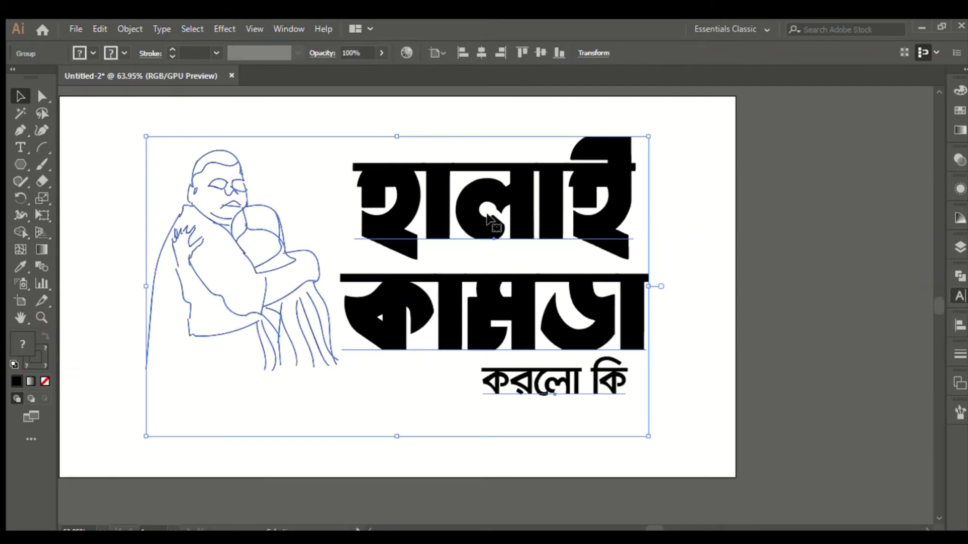
key(shift+Down)
key(shift+Down)
key(shift+Down)
key(shift+Down)
key(shift+Down)
key(shift+Down)
key(shift+Down)
key(Left)
key(Left)
key(Left)
key(Left)
key(Left)
key(Left)
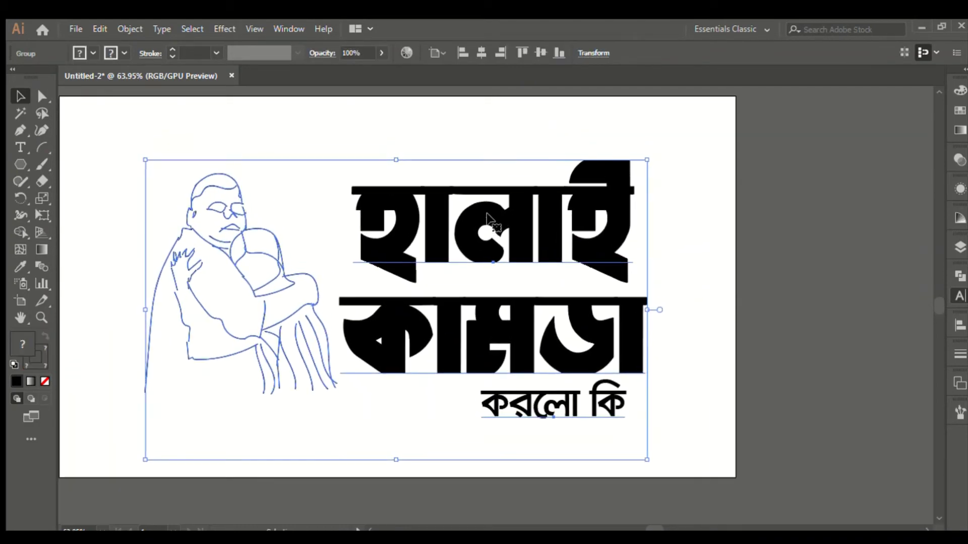
key(shift+Left)
key(shift+Left)
key(shift+Left)
key(shift+Left)
Step: Scale the grouped design up further about its centre and nudge it slightly upward
drag(633, 160, 672, 131)
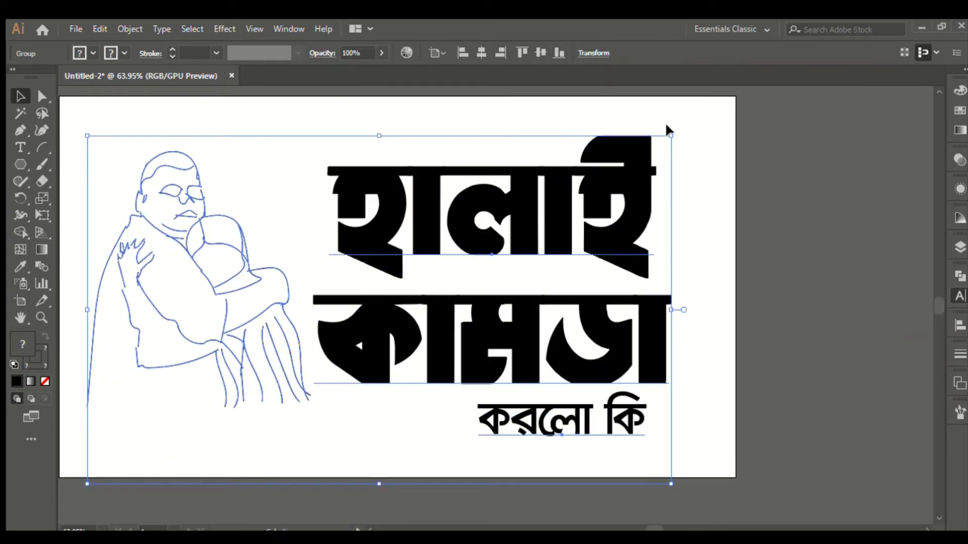
key(shift+Up)
key(shift+Up)
click(791, 179)
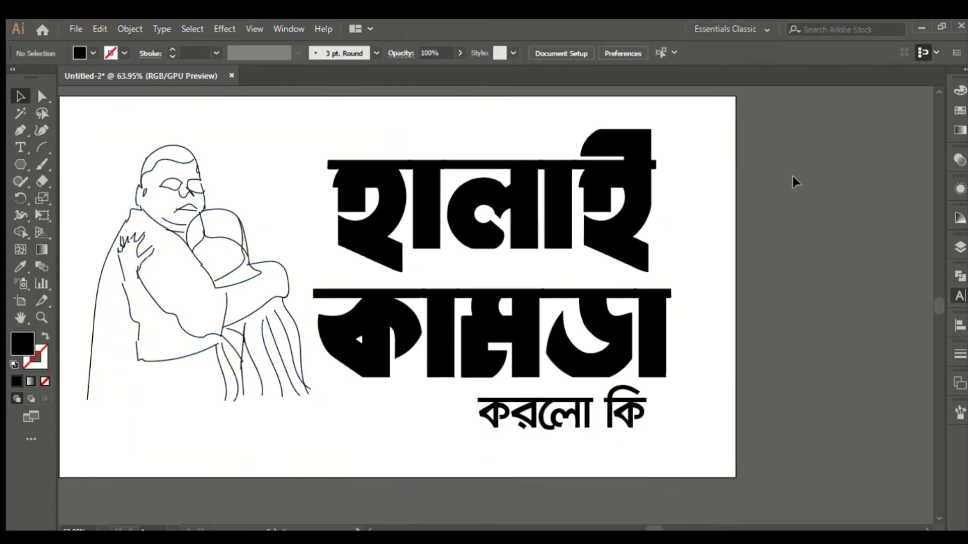
Step: Ungroup the composition and set the stroke weight of the hugging-couple drawing to 5 pt
click(559, 195)
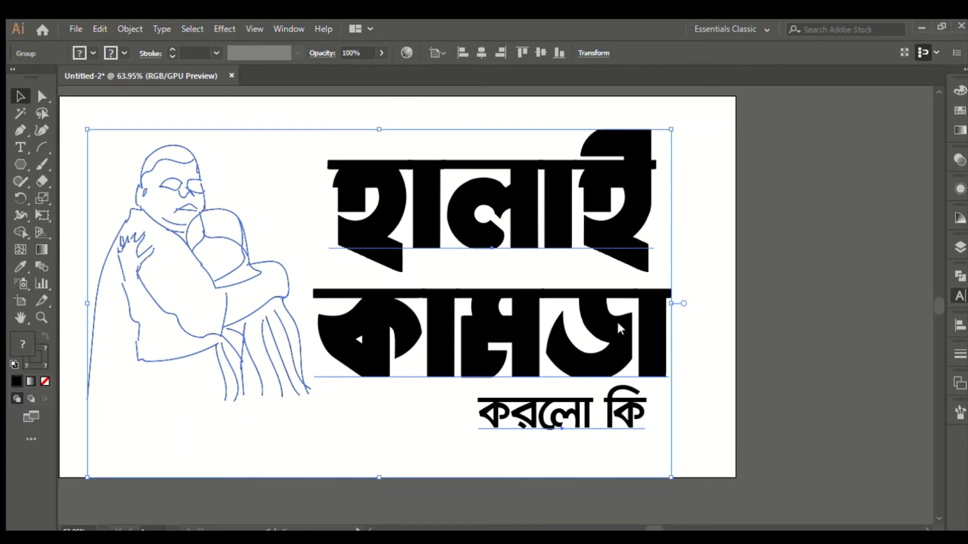
click(799, 235)
scroll(403, 322, left, 4)
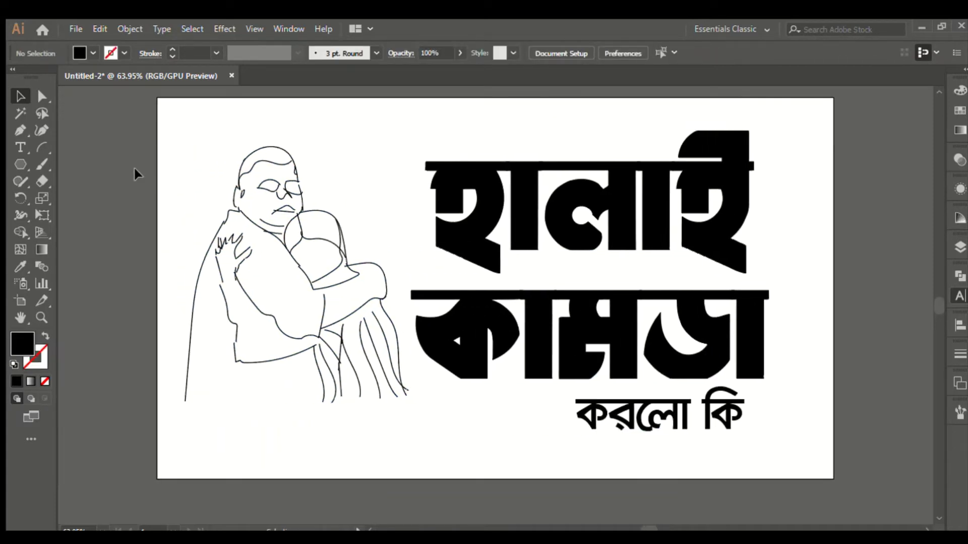
drag(136, 174, 381, 398)
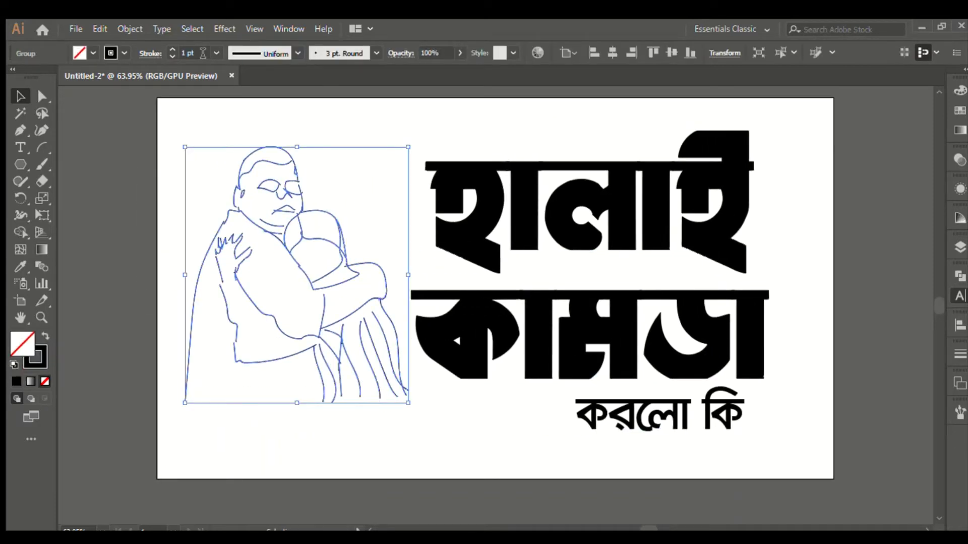
click(173, 50)
click(172, 50)
click(173, 51)
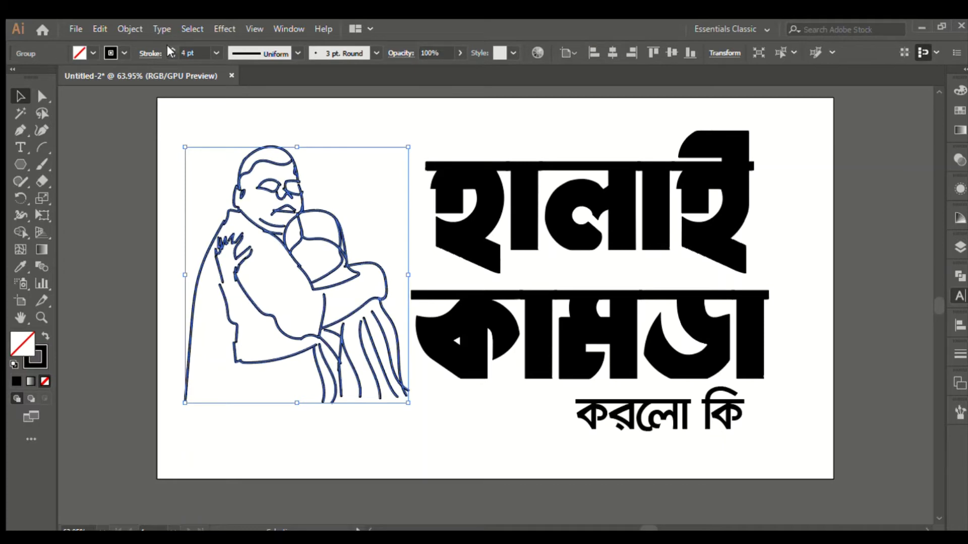
click(99, 175)
drag(78, 157, 395, 392)
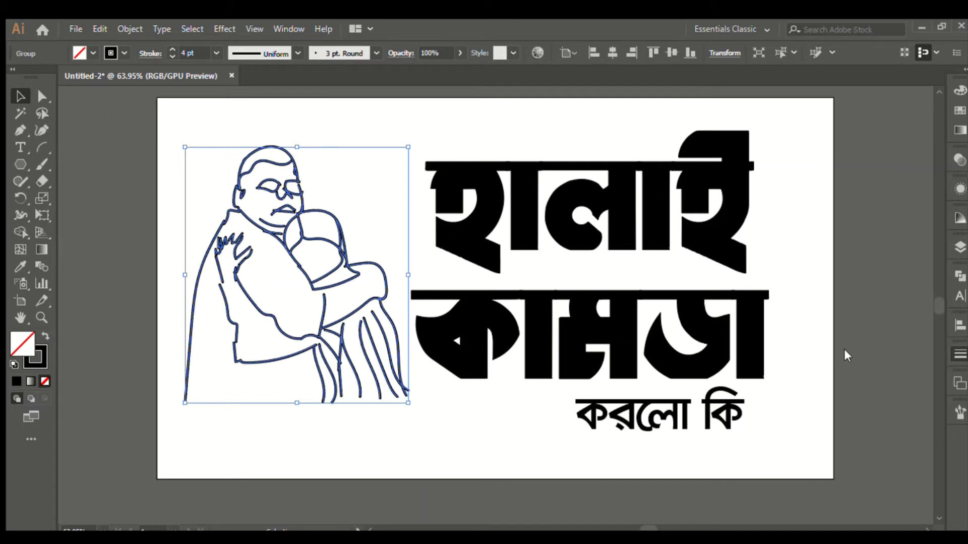
key(ctrl+z)
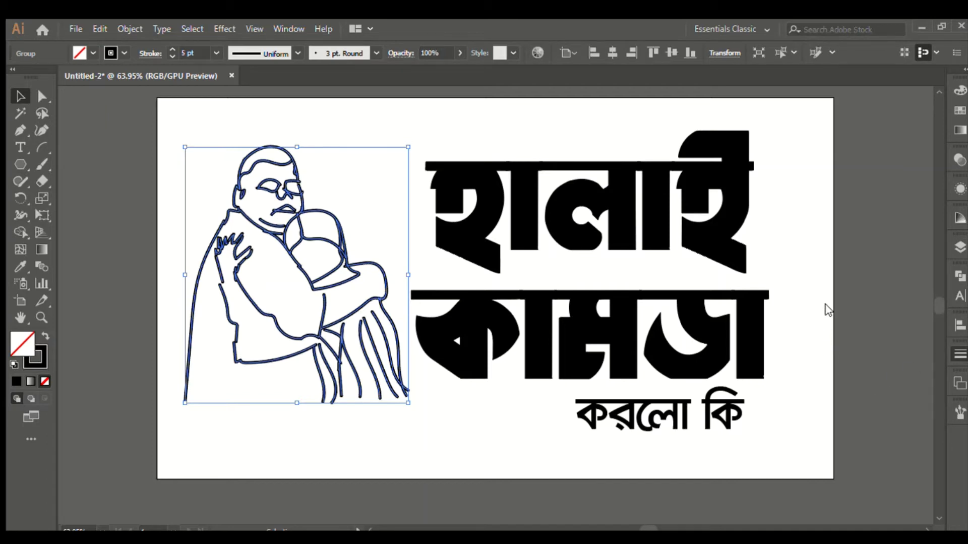
click(68, 237)
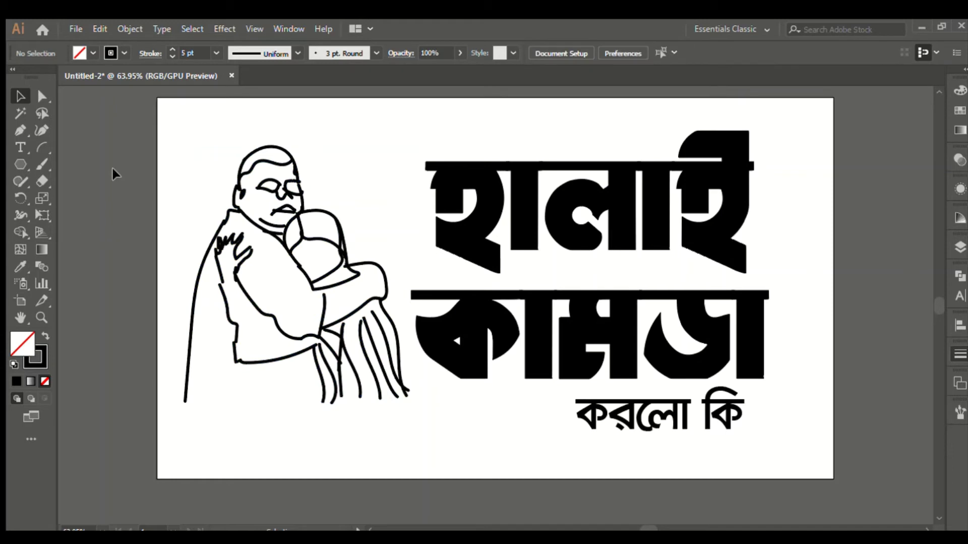
Step: Centre the hugging-couple drawing vertically on the artboard
drag(122, 146, 385, 428)
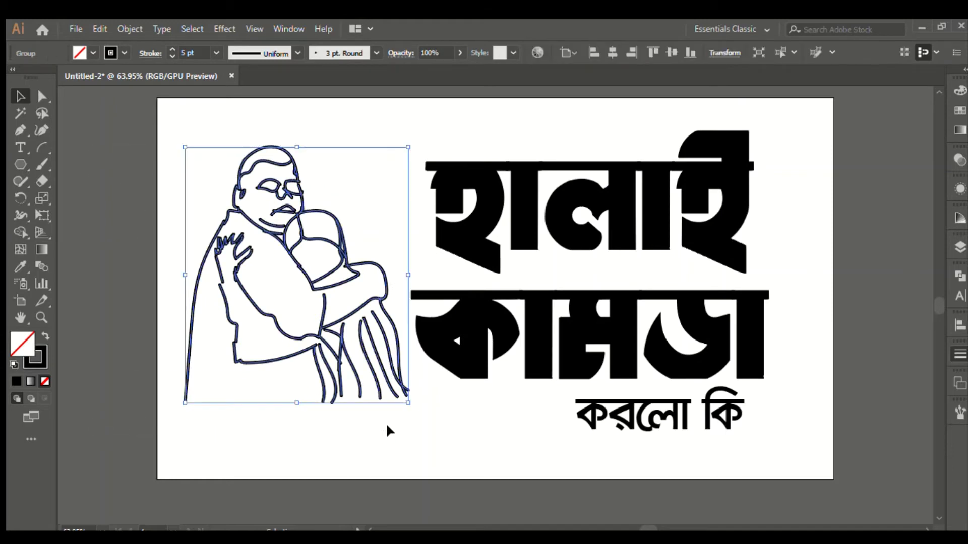
key(a)
key(v)
click(103, 293)
click(339, 251)
click(671, 53)
click(129, 234)
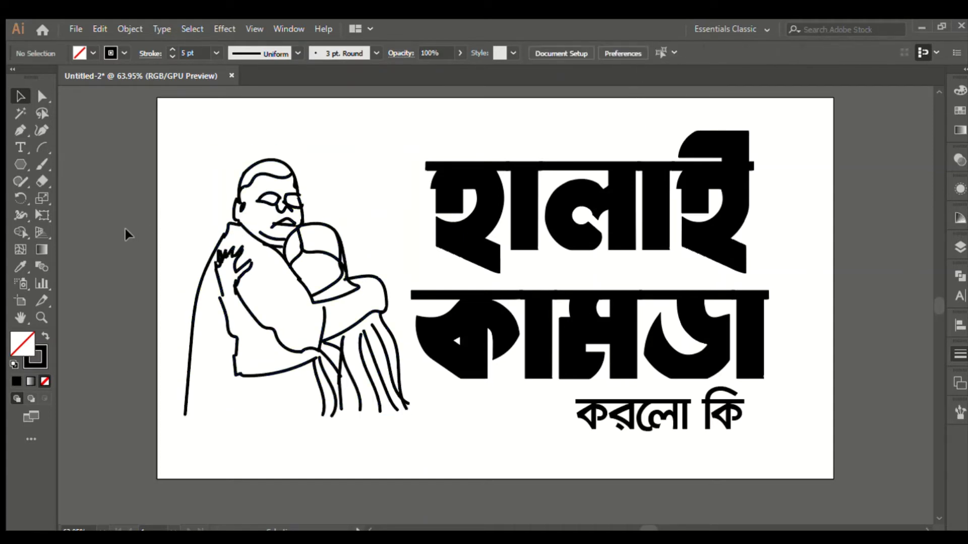
scroll(611, 370, down, 3)
scroll(403, 352, up, 5)
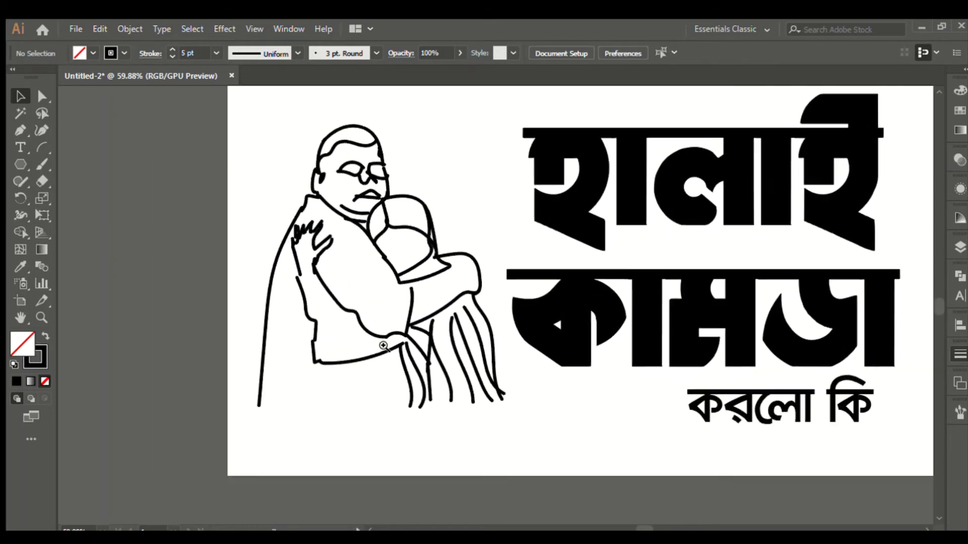
scroll(403, 375, up, 3)
click(351, 301)
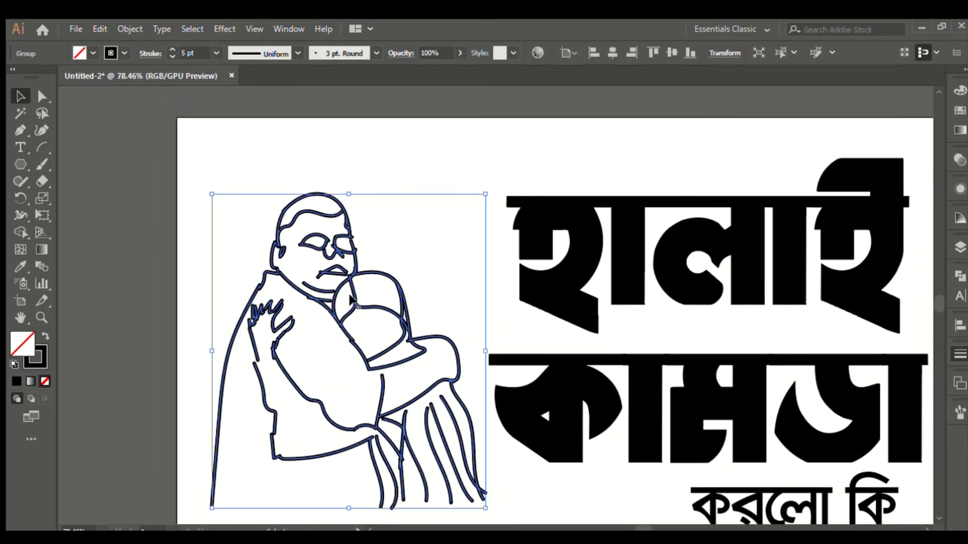
scroll(445, 330, down, 4)
scroll(355, 338, up, 3)
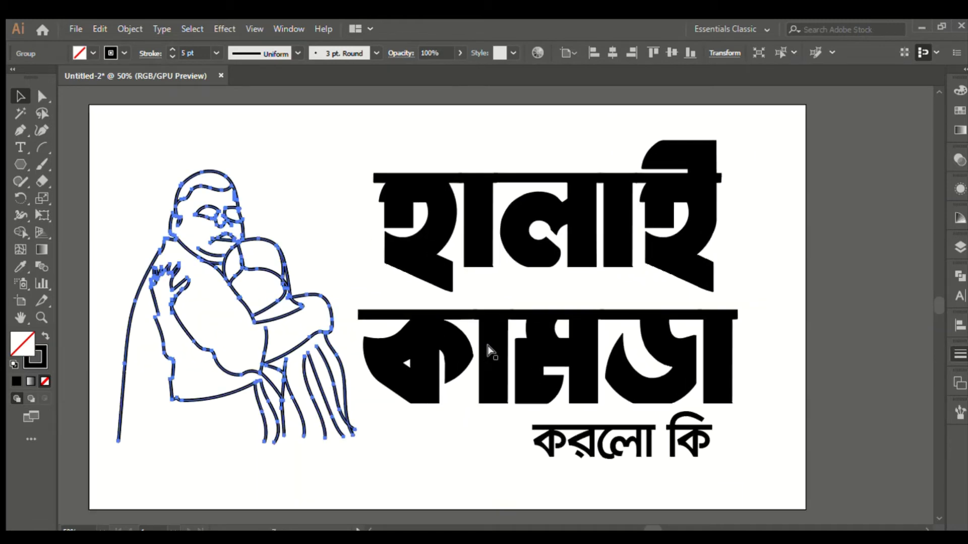
click(128, 246)
Step: Switch to the Blob Brush, swap fill and stroke, and try black strokes on the man's sleeve, undoing them
click(42, 163)
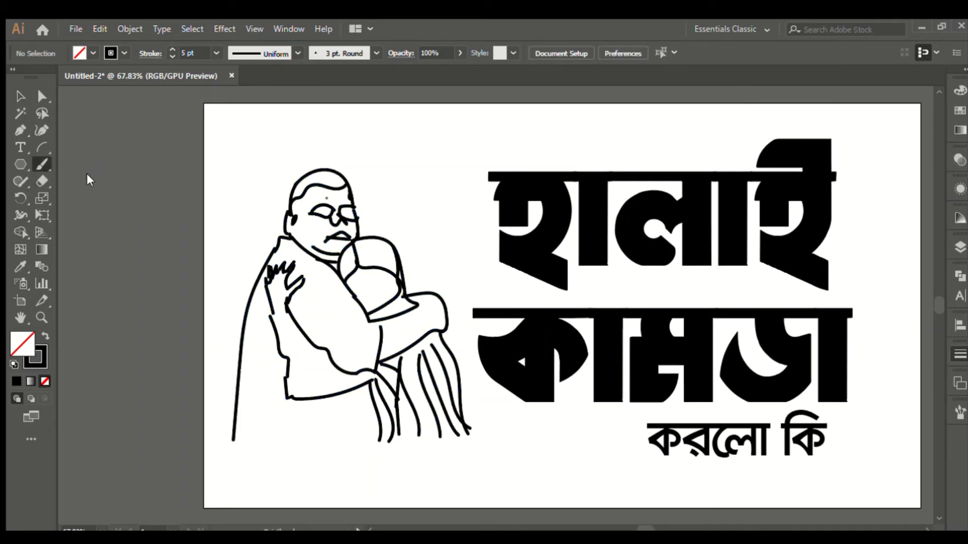
key(shift+b)
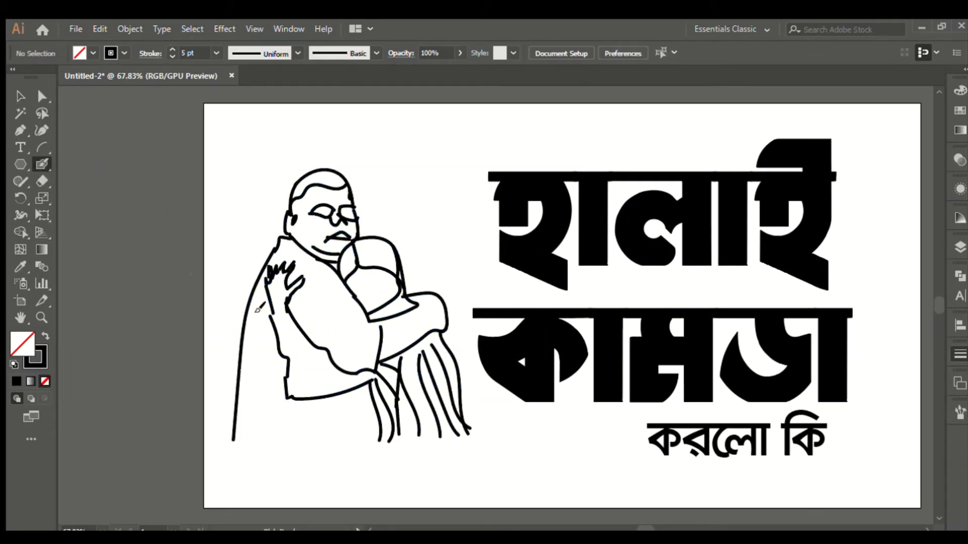
scroll(335, 329, up, 4)
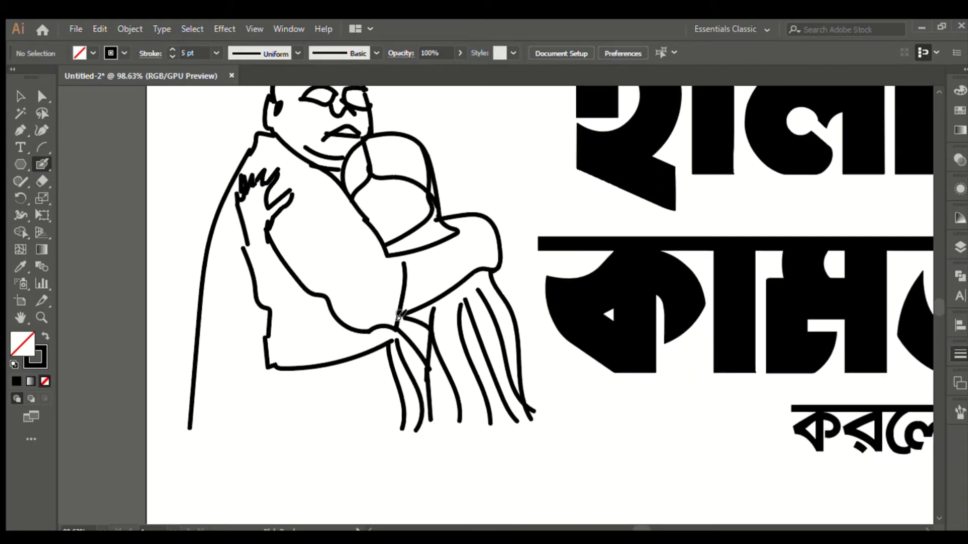
drag(316, 207, 377, 291)
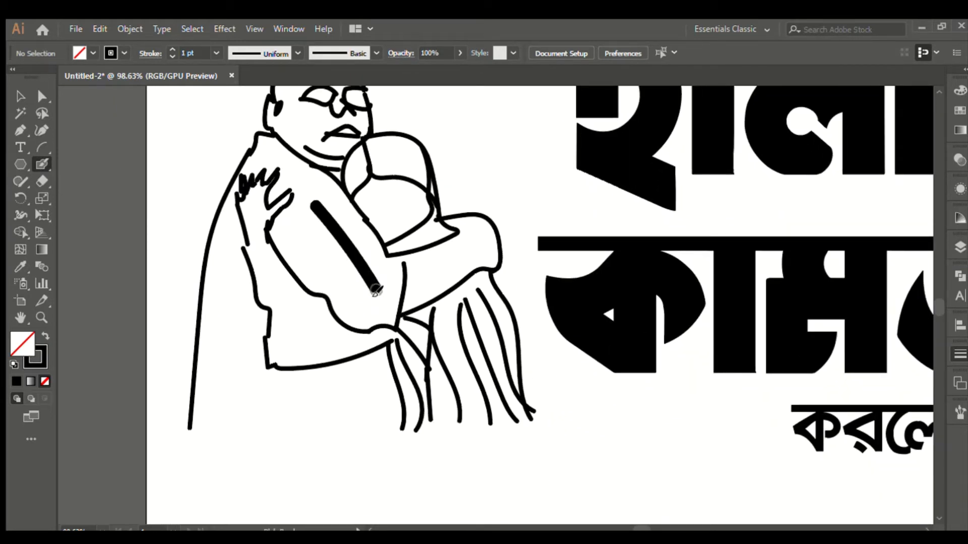
key(ctrl+z)
click(45, 334)
drag(315, 211, 352, 289)
key(ctrl+z)
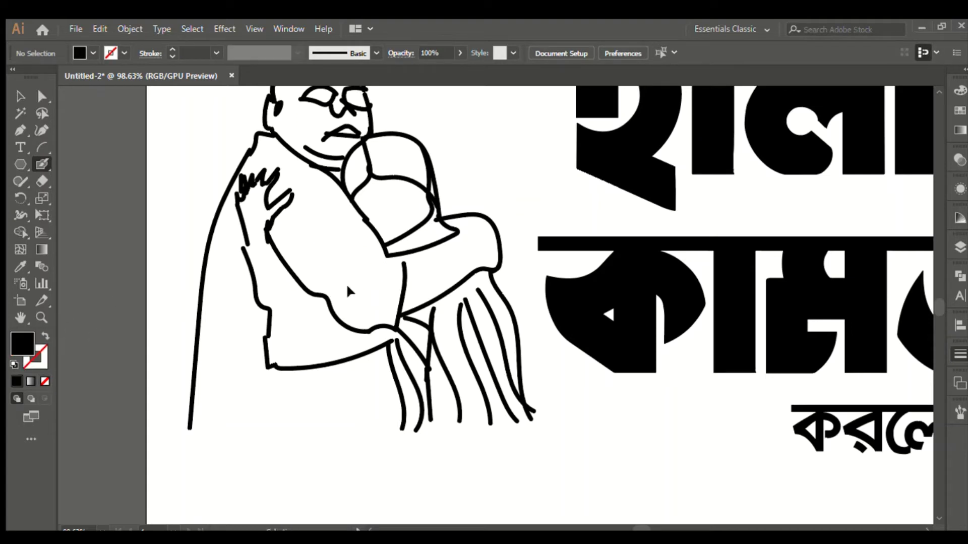
Step: Pick orange and paint the man's upper sleeve, elbow and shoulder with Blob Brush strokes
click(957, 92)
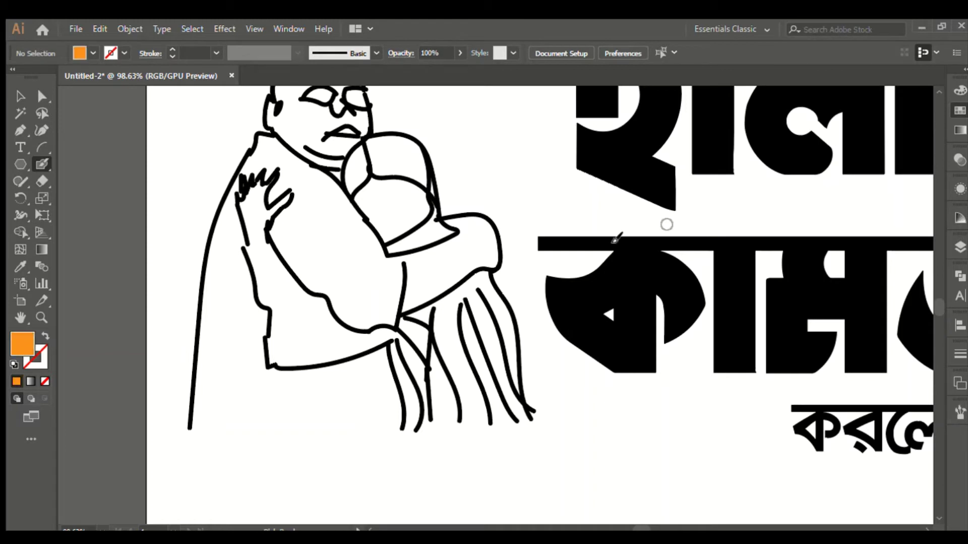
mouse_move(304, 194)
mouse_down()
mouse_move(352, 261)
mouse_move(366, 260)
mouse_move(360, 225)
mouse_up()
drag(381, 263, 330, 197)
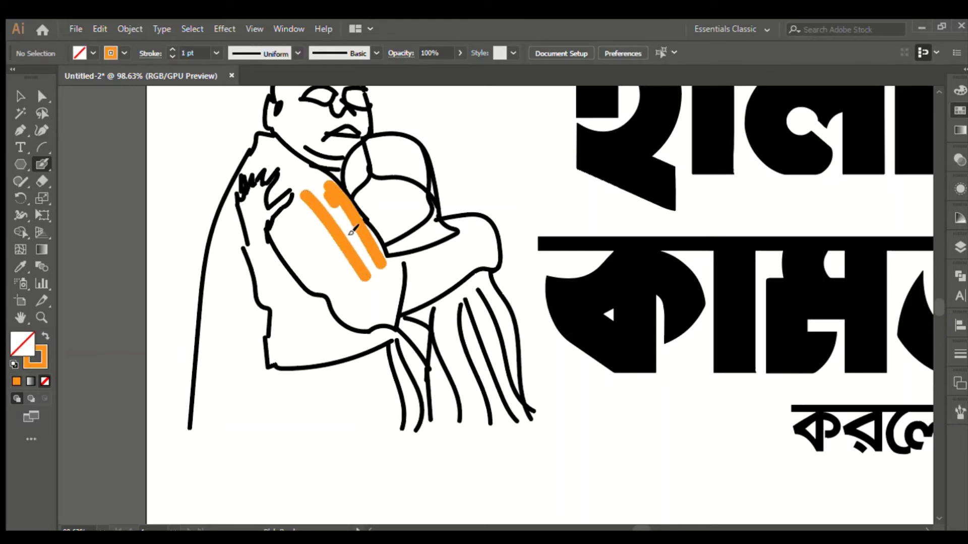
mouse_move(363, 247)
mouse_down()
mouse_move(307, 188)
mouse_move(270, 202)
mouse_move(294, 169)
mouse_move(305, 201)
mouse_move(283, 230)
mouse_move(313, 232)
mouse_move(325, 270)
mouse_move(271, 236)
mouse_move(285, 222)
mouse_move(327, 295)
mouse_move(345, 244)
mouse_move(385, 277)
mouse_move(358, 277)
mouse_move(348, 250)
mouse_up()
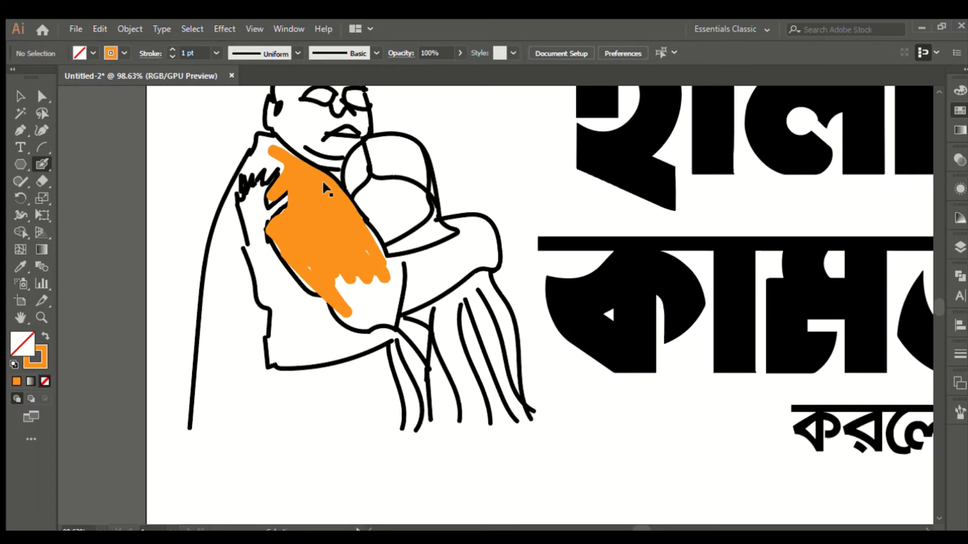
key(ctrl+y)
key(ctrl+y)
mouse_move(341, 302)
mouse_down()
mouse_move(359, 314)
mouse_move(384, 265)
mouse_move(372, 301)
mouse_move(354, 278)
mouse_move(350, 326)
mouse_move(376, 320)
mouse_move(391, 281)
mouse_move(376, 324)
mouse_up()
mouse_move(386, 266)
mouse_down()
mouse_move(388, 307)
mouse_move(414, 281)
mouse_move(397, 279)
mouse_move(385, 328)
mouse_move(361, 325)
mouse_up()
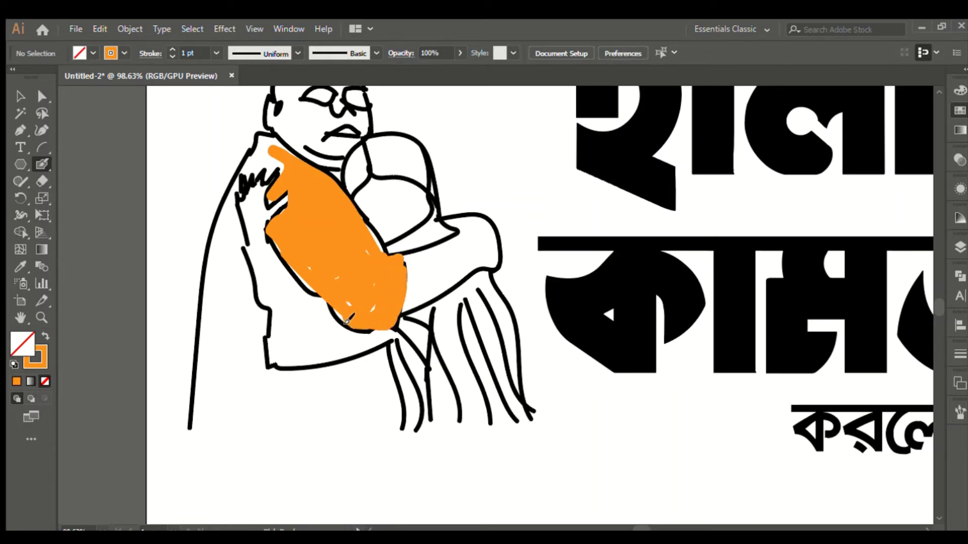
mouse_move(281, 154)
mouse_down()
mouse_move(251, 169)
mouse_move(275, 160)
mouse_up()
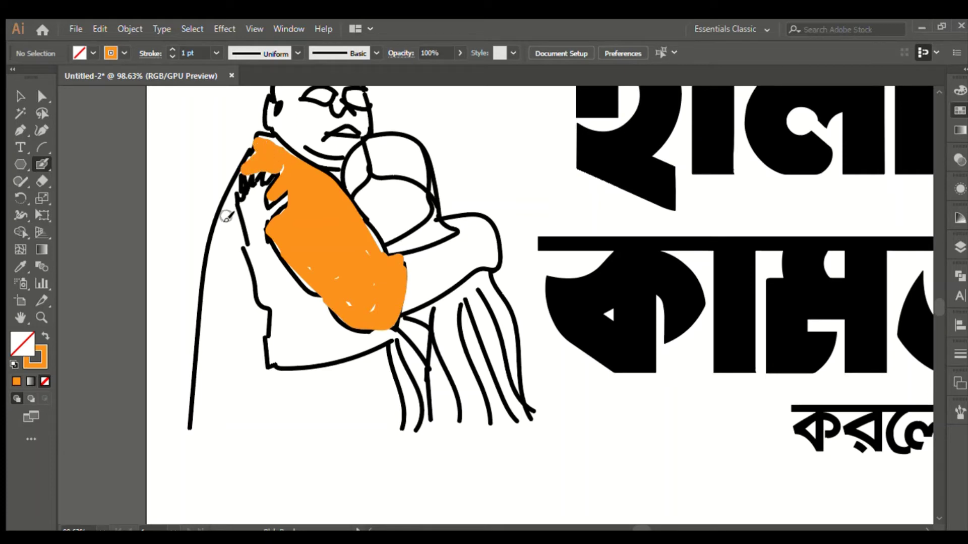
Step: Paint the man's back and the lower part of his garment orange, leaving a ragged brushed hem
mouse_move(227, 215)
mouse_down()
mouse_move(224, 378)
mouse_move(220, 281)
mouse_move(216, 296)
mouse_move(226, 228)
mouse_move(263, 325)
mouse_move(251, 374)
mouse_move(256, 353)
mouse_move(220, 343)
mouse_move(211, 323)
mouse_move(211, 279)
mouse_move(227, 272)
mouse_move(221, 255)
mouse_move(245, 283)
mouse_move(228, 207)
mouse_move(203, 395)
mouse_move(214, 355)
mouse_move(221, 372)
mouse_move(235, 367)
mouse_move(246, 403)
mouse_move(211, 423)
mouse_move(251, 425)
mouse_move(261, 402)
mouse_move(266, 414)
mouse_move(300, 424)
mouse_move(333, 394)
mouse_move(358, 391)
mouse_move(369, 404)
mouse_move(380, 393)
mouse_move(347, 438)
mouse_move(275, 401)
mouse_move(220, 440)
mouse_move(208, 391)
mouse_up()
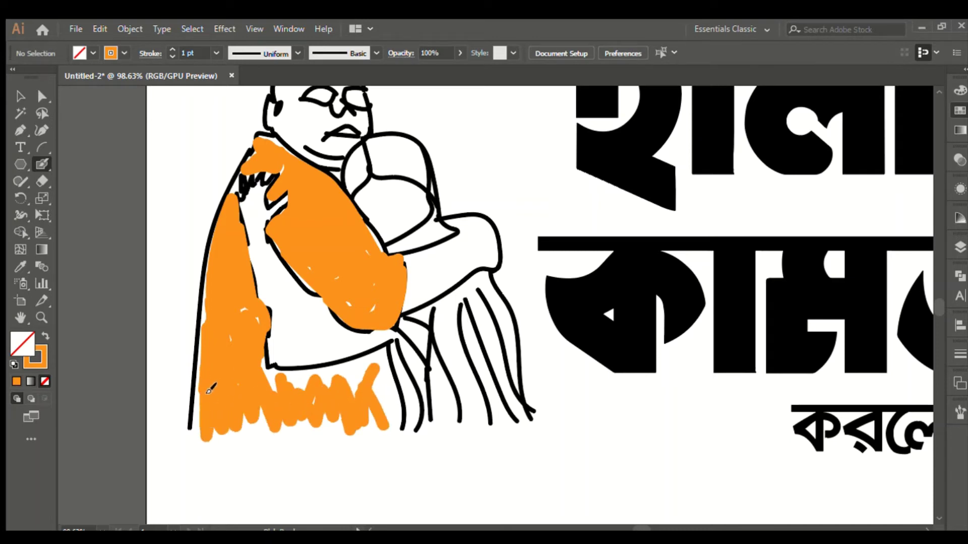
mouse_move(212, 313)
mouse_down()
mouse_move(309, 412)
mouse_move(306, 393)
mouse_move(245, 384)
mouse_move(369, 392)
mouse_move(374, 407)
mouse_move(378, 374)
mouse_move(365, 365)
mouse_move(393, 398)
mouse_move(377, 396)
mouse_move(341, 452)
mouse_move(317, 447)
mouse_move(307, 432)
mouse_move(291, 452)
mouse_move(235, 386)
mouse_move(215, 394)
mouse_up()
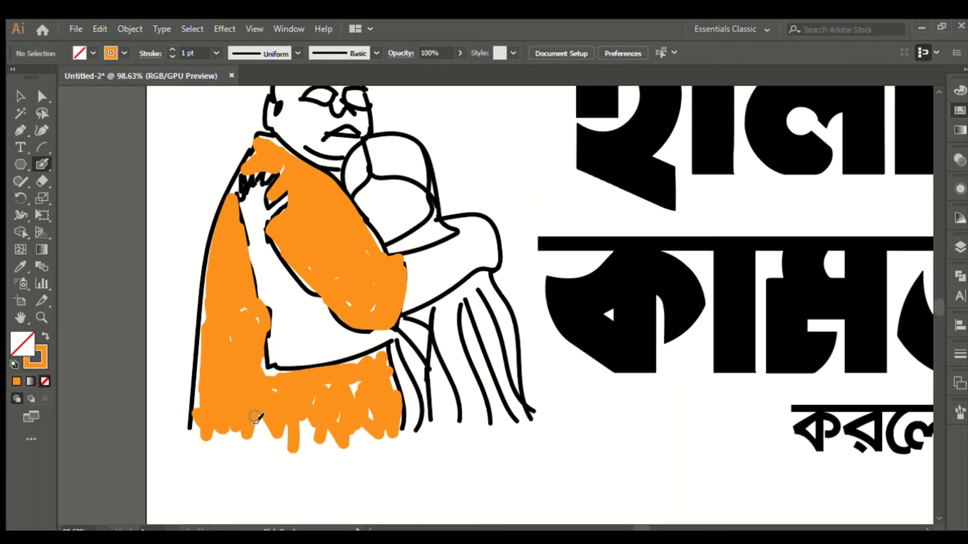
mouse_move(273, 438)
mouse_down()
mouse_move(194, 440)
mouse_move(200, 416)
mouse_move(265, 424)
mouse_move(251, 415)
mouse_move(290, 443)
mouse_up()
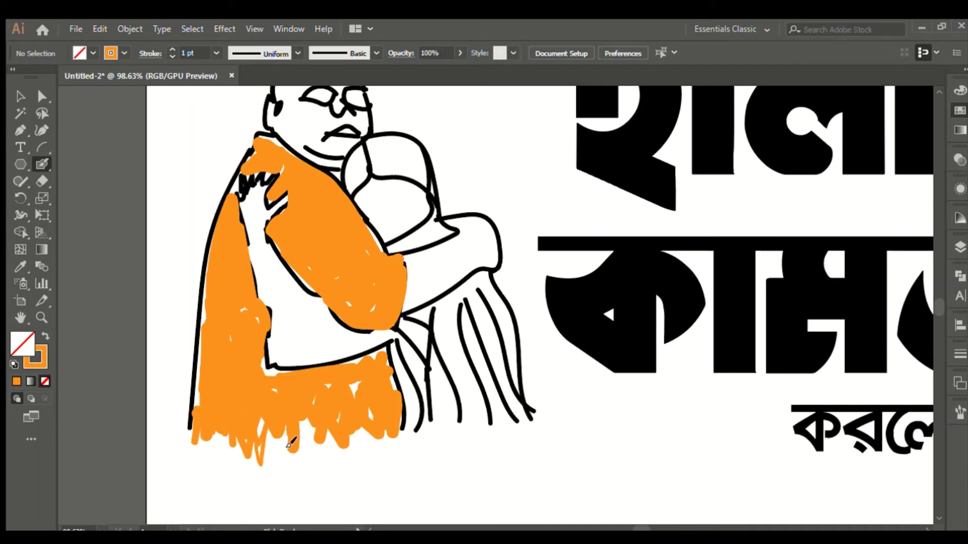
mouse_move(383, 448)
mouse_down()
mouse_move(361, 410)
mouse_move(337, 408)
mouse_move(316, 466)
mouse_move(247, 433)
mouse_up()
drag(423, 378, 365, 426)
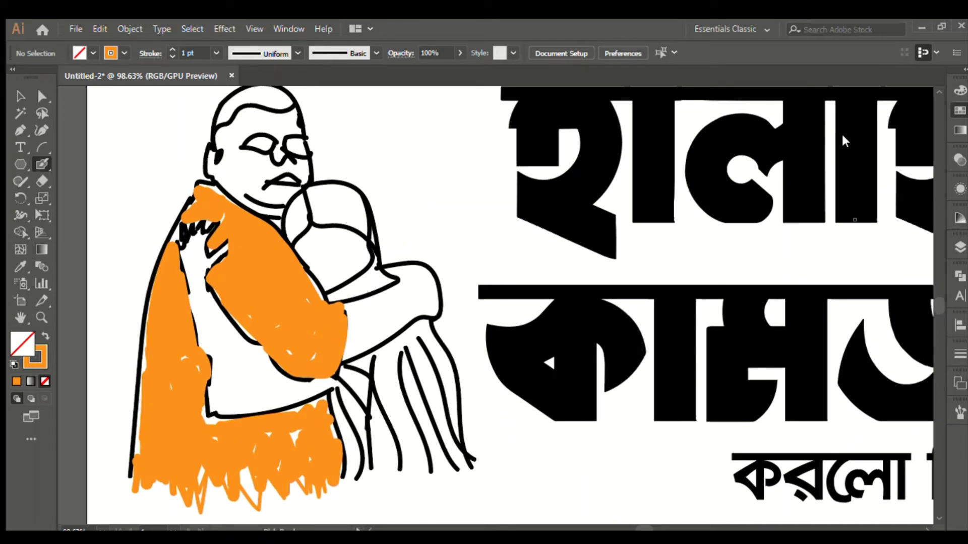
Step: Try light orange brush strokes on the man's forearm and undo them
key(x)
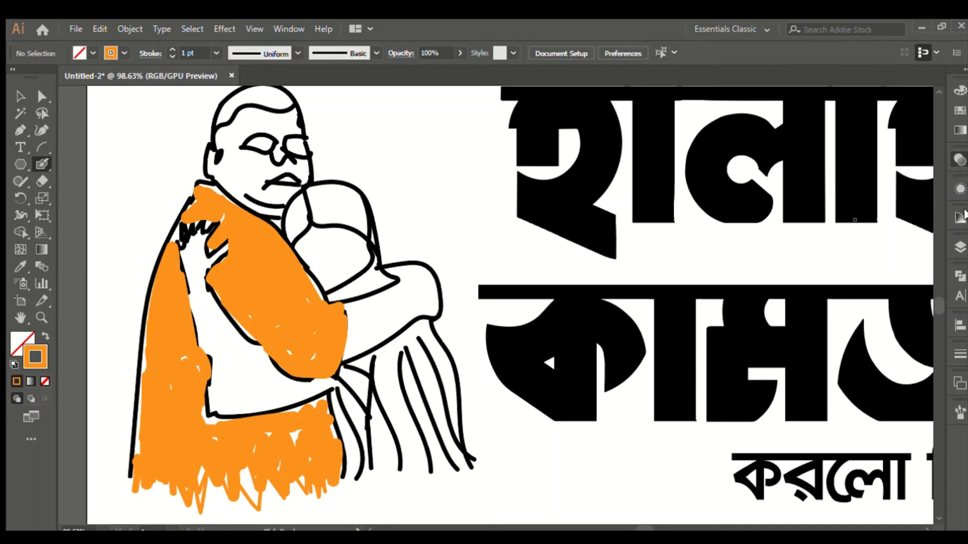
click(891, 265)
mouse_move(369, 330)
mouse_down()
mouse_move(406, 303)
mouse_move(363, 308)
mouse_move(349, 327)
mouse_move(344, 363)
mouse_move(372, 326)
mouse_move(402, 327)
mouse_move(368, 351)
mouse_move(354, 335)
mouse_up()
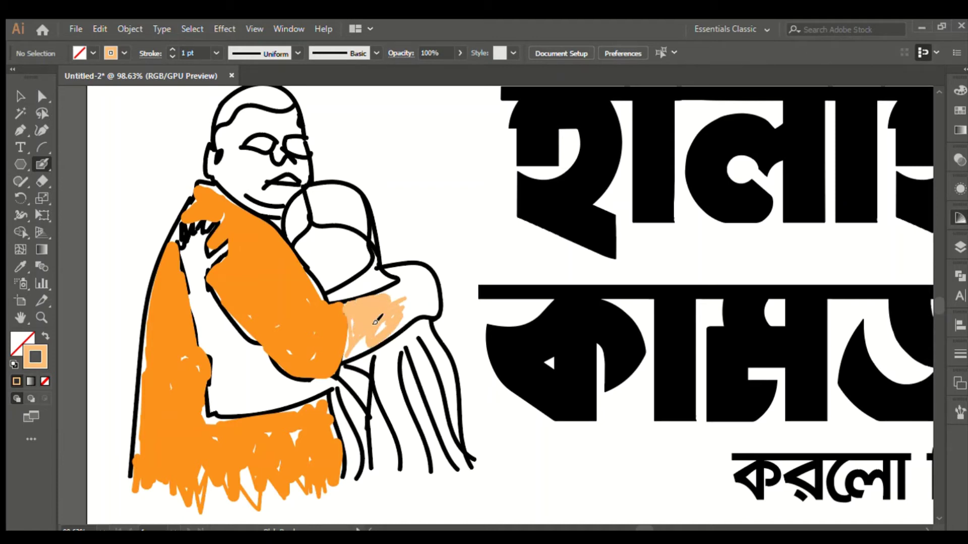
mouse_move(346, 361)
mouse_down()
mouse_move(401, 333)
mouse_move(422, 304)
mouse_move(380, 301)
mouse_up()
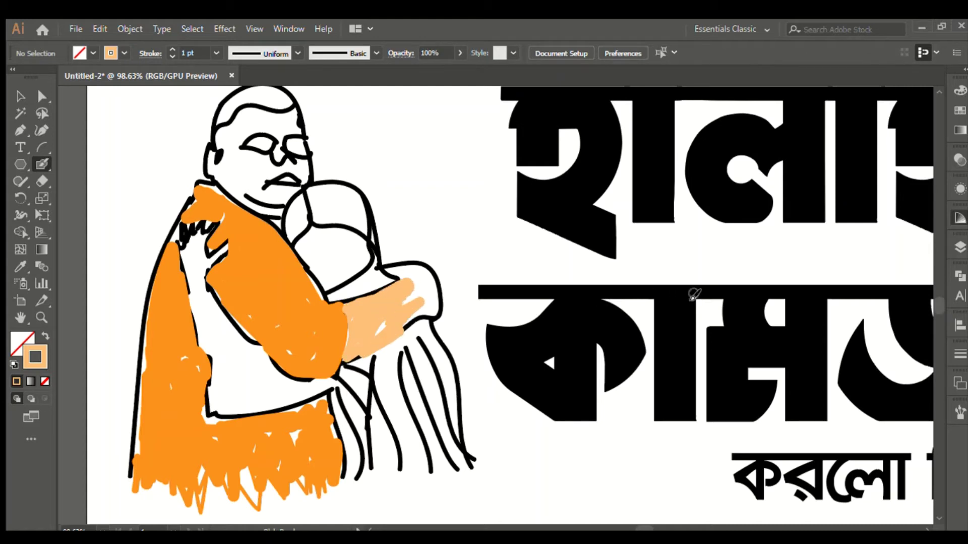
key(ctrl+z)
key(ctrl+z)
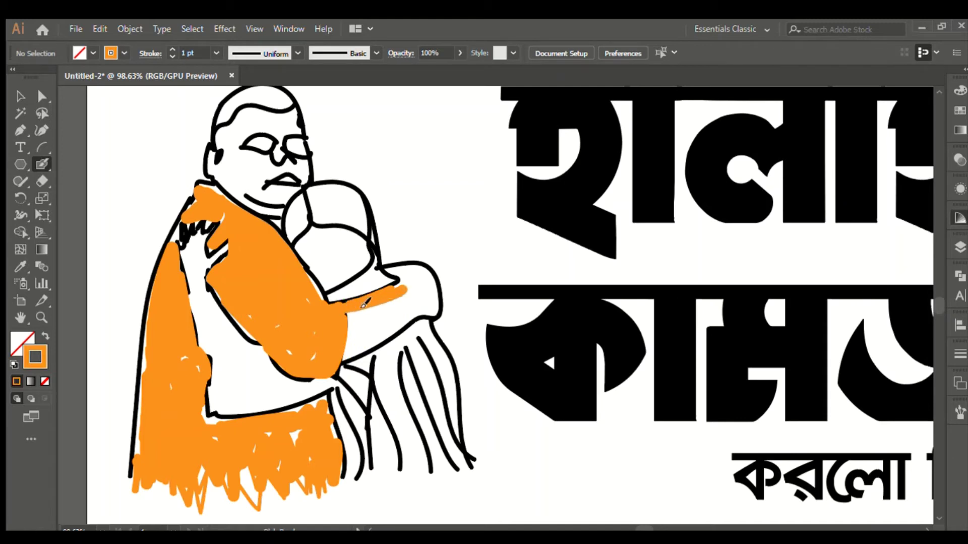
Step: Switch to a pale peach colour and paint the man's forearm and hand with it
click(925, 262)
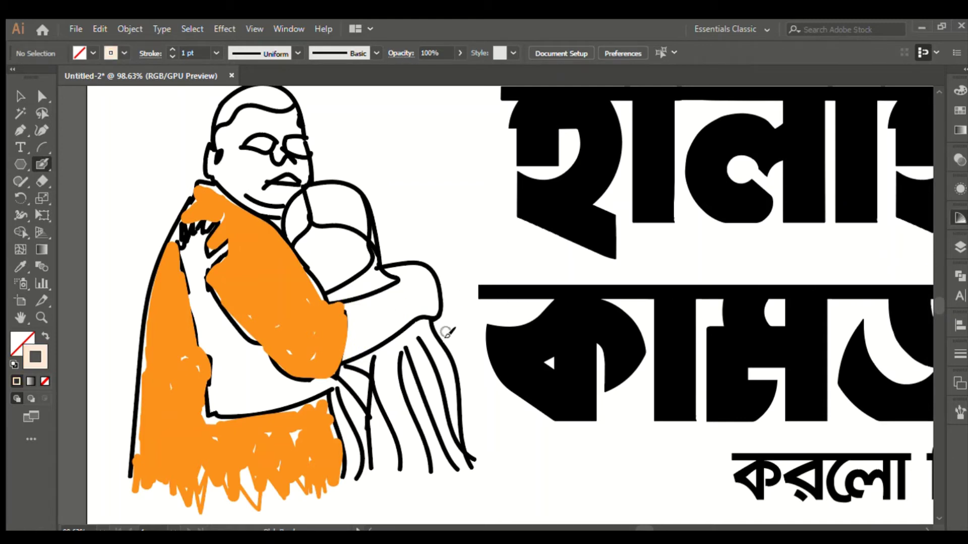
mouse_move(403, 297)
mouse_down()
mouse_move(370, 323)
mouse_move(386, 317)
mouse_move(384, 333)
mouse_move(388, 315)
mouse_move(361, 310)
mouse_move(405, 299)
mouse_move(394, 290)
mouse_move(386, 298)
mouse_move(398, 282)
mouse_move(385, 278)
mouse_move(418, 279)
mouse_move(404, 287)
mouse_move(415, 311)
mouse_move(432, 291)
mouse_move(418, 310)
mouse_up()
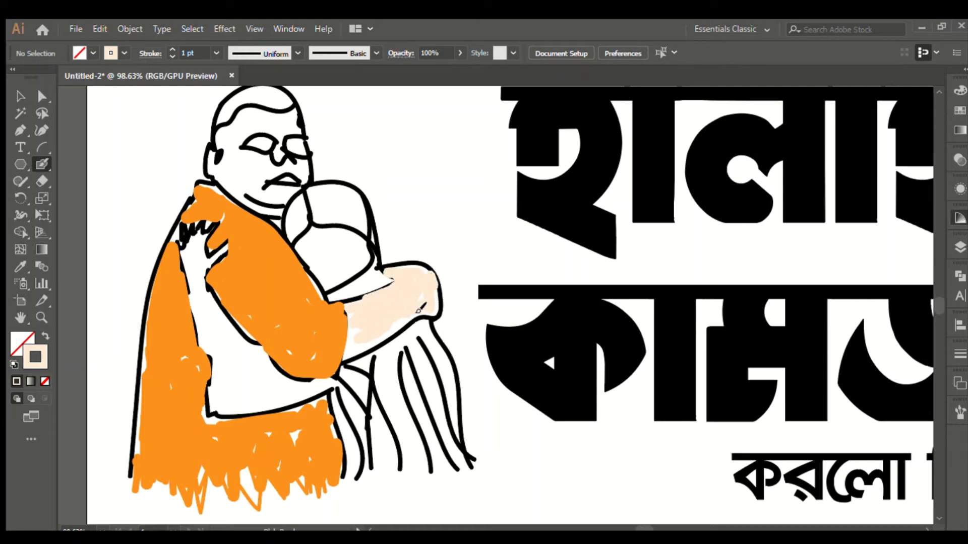
mouse_move(345, 359)
mouse_down()
mouse_move(422, 315)
mouse_move(403, 320)
mouse_move(364, 351)
mouse_move(438, 332)
mouse_up()
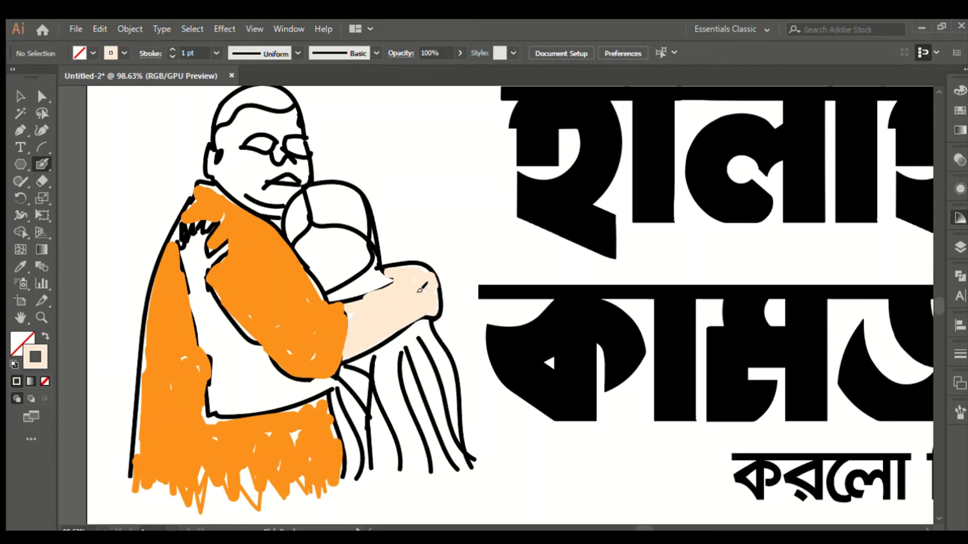
Step: Paint the man's face pale peach and the arm wrapped around his back light beige
scroll(252, 238, up, 3)
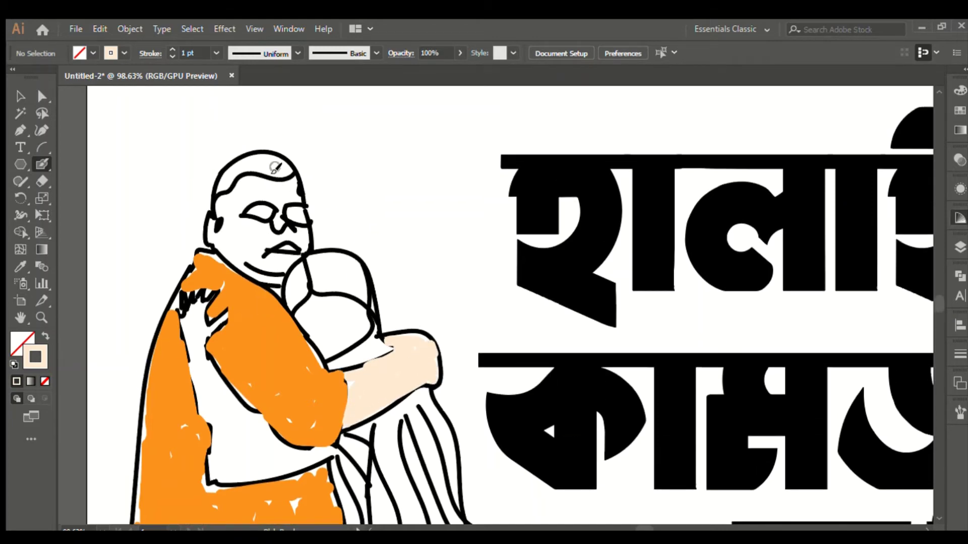
mouse_move(285, 191)
mouse_down()
mouse_move(241, 192)
mouse_move(262, 198)
mouse_move(242, 195)
mouse_move(224, 214)
mouse_move(231, 243)
mouse_move(258, 230)
mouse_move(238, 253)
mouse_move(225, 251)
mouse_move(229, 259)
mouse_move(266, 237)
mouse_move(248, 264)
mouse_move(260, 271)
mouse_move(218, 252)
mouse_move(238, 273)
mouse_move(285, 281)
mouse_up()
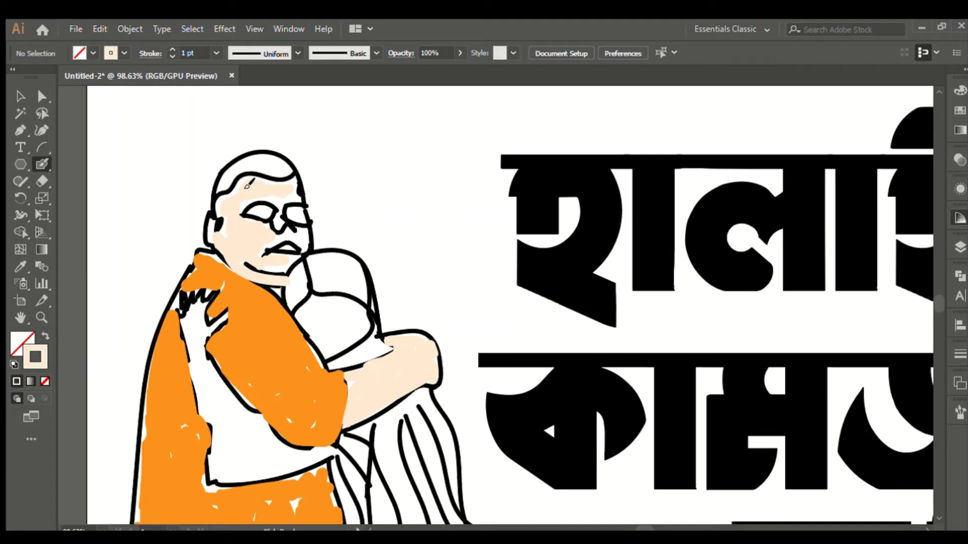
mouse_move(247, 186)
mouse_down()
mouse_move(266, 194)
mouse_move(300, 184)
mouse_move(300, 204)
mouse_up()
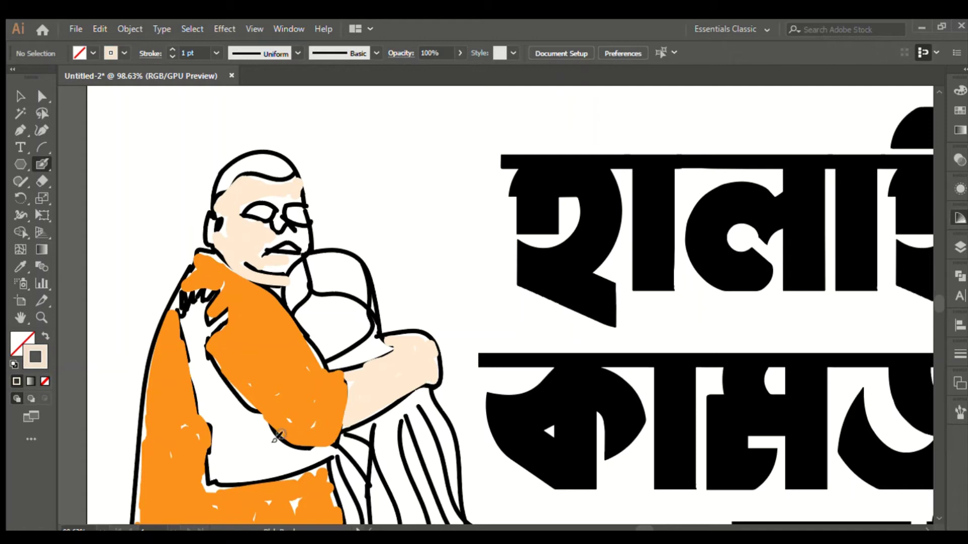
mouse_move(231, 444)
mouse_down()
mouse_move(238, 422)
mouse_move(234, 413)
mouse_move(185, 363)
mouse_move(195, 313)
mouse_move(217, 384)
mouse_move(220, 471)
mouse_move(290, 464)
mouse_move(263, 462)
mouse_move(251, 445)
mouse_move(262, 444)
mouse_move(190, 375)
mouse_move(200, 398)
mouse_move(192, 334)
mouse_up()
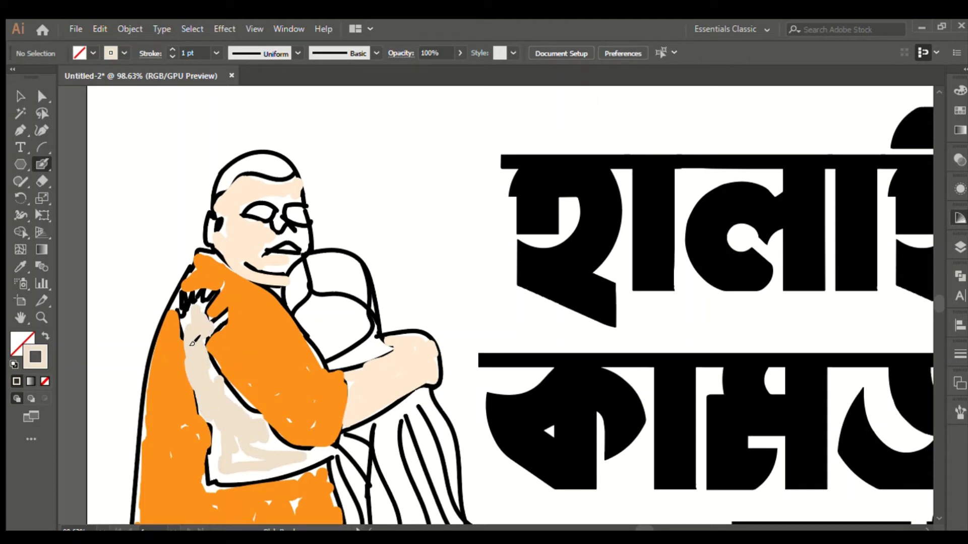
mouse_move(223, 452)
mouse_down()
mouse_move(208, 482)
mouse_move(290, 480)
mouse_move(316, 464)
mouse_move(266, 444)
mouse_up()
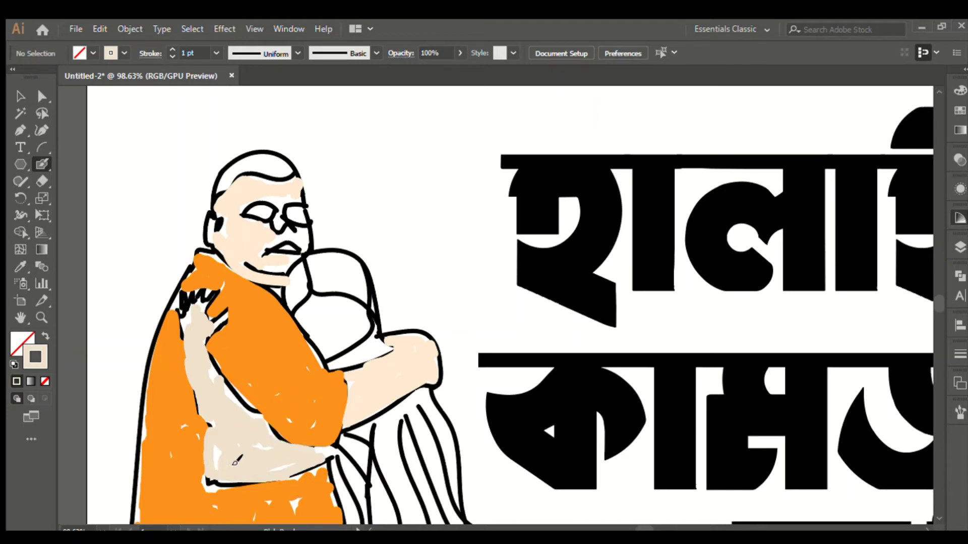
Step: Try light beige strokes on the embraced figure's hair and undo them
scroll(269, 444, up, 2)
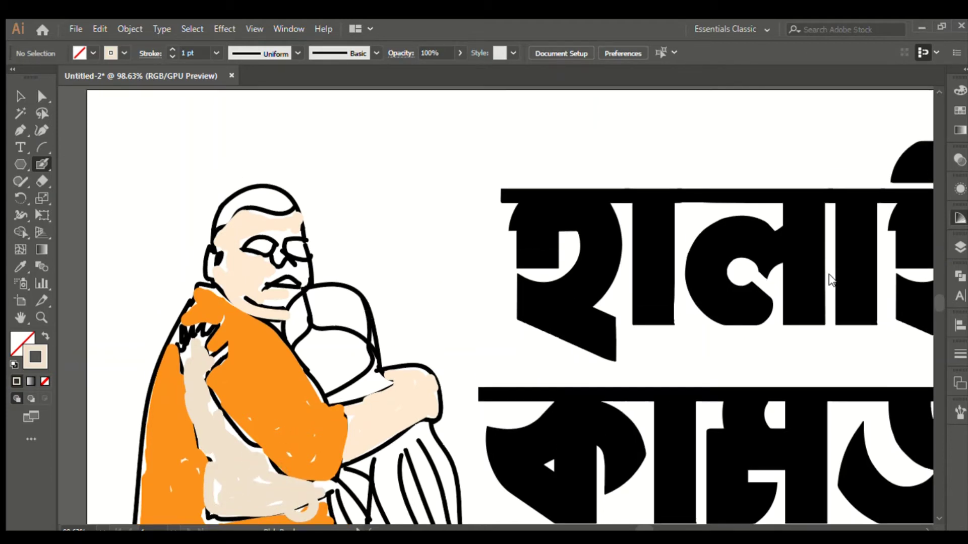
mouse_move(353, 317)
mouse_down()
mouse_move(324, 309)
mouse_move(319, 334)
mouse_move(320, 317)
mouse_move(349, 313)
mouse_up()
click(814, 267)
key(ctrl+z)
key(ctrl+z)
key(ctrl+z)
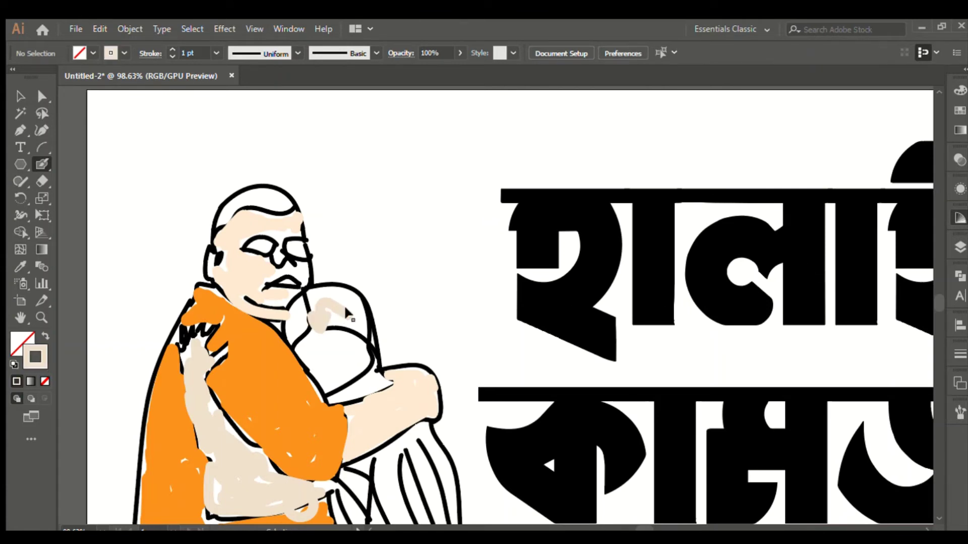
Step: Switch to dark brown and paint both figures' hair and the man's eyes
click(807, 267)
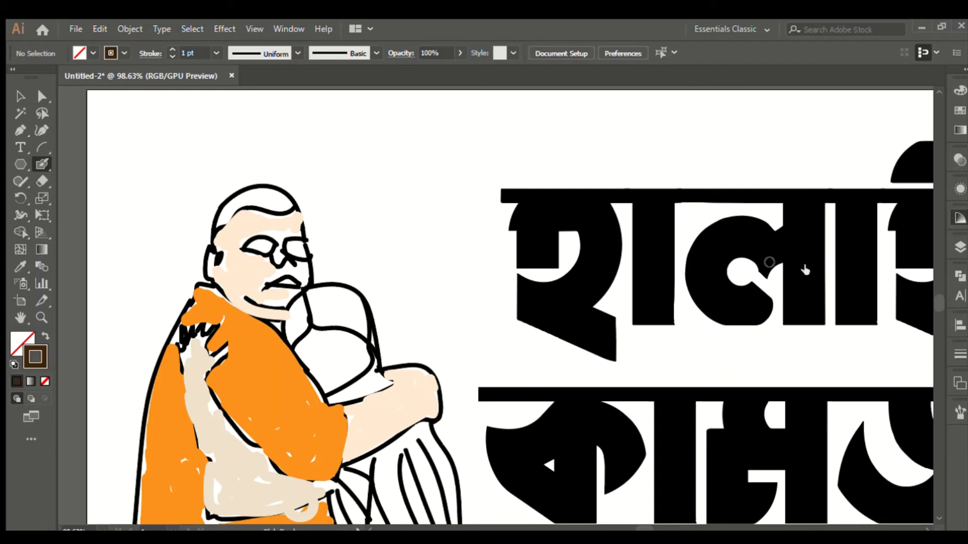
mouse_move(346, 320)
mouse_down()
mouse_move(315, 310)
mouse_move(310, 295)
mouse_move(362, 302)
mouse_move(331, 297)
mouse_move(346, 308)
mouse_move(326, 322)
mouse_move(308, 301)
mouse_move(318, 328)
mouse_move(358, 325)
mouse_move(365, 341)
mouse_move(350, 317)
mouse_up()
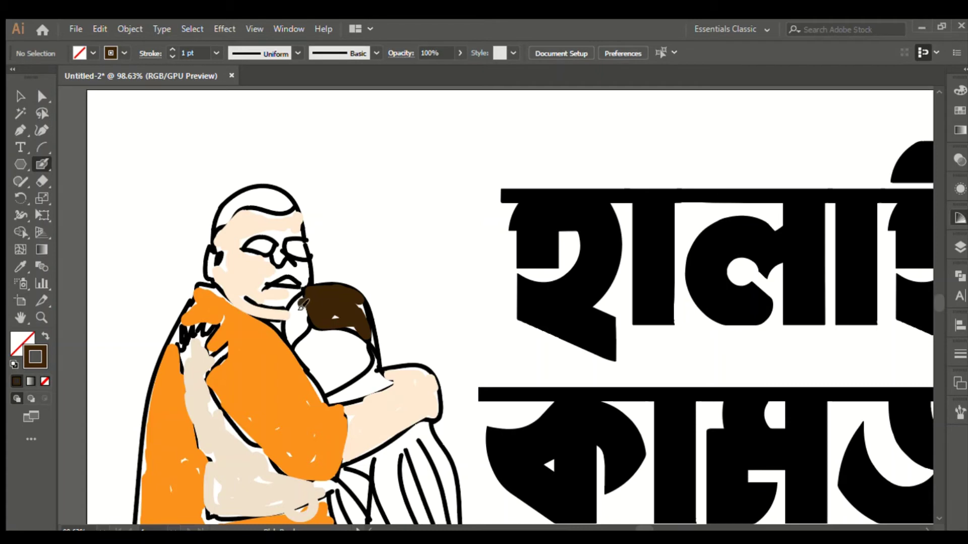
mouse_move(303, 302)
mouse_down()
mouse_move(287, 337)
mouse_move(298, 323)
mouse_up()
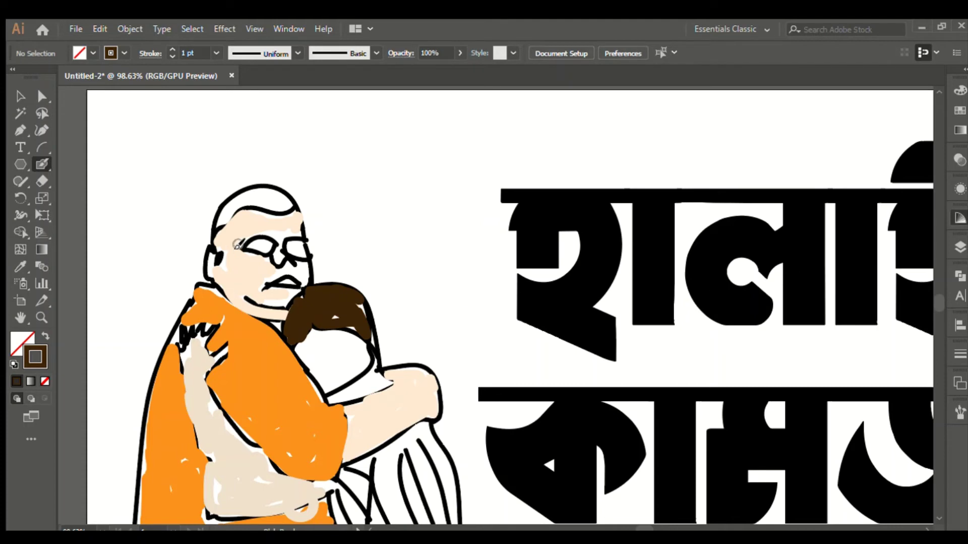
mouse_move(259, 204)
mouse_down()
mouse_move(235, 205)
mouse_move(281, 216)
mouse_move(248, 207)
mouse_move(278, 208)
mouse_move(264, 201)
mouse_move(234, 204)
mouse_move(218, 227)
mouse_move(232, 209)
mouse_move(266, 200)
mouse_move(258, 200)
mouse_move(289, 212)
mouse_up()
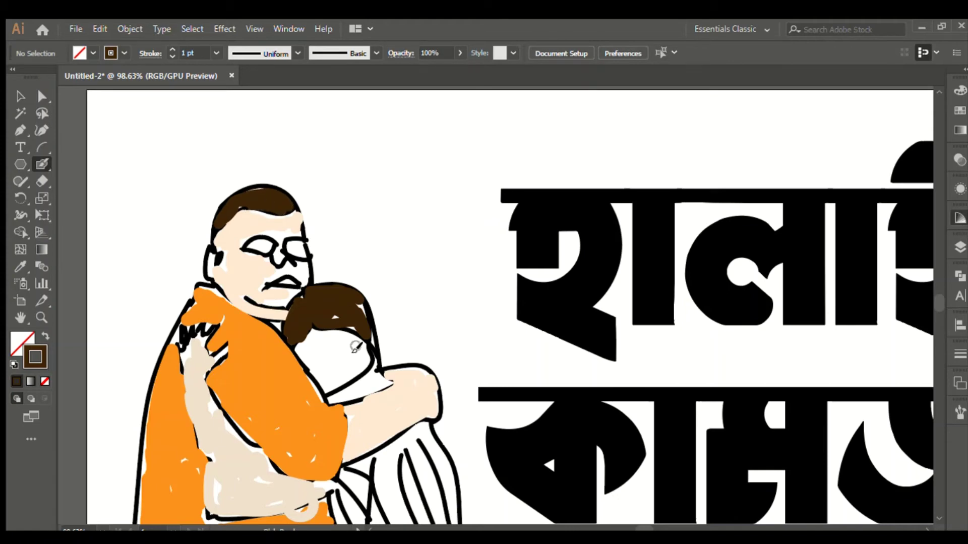
scroll(356, 346, down, 1)
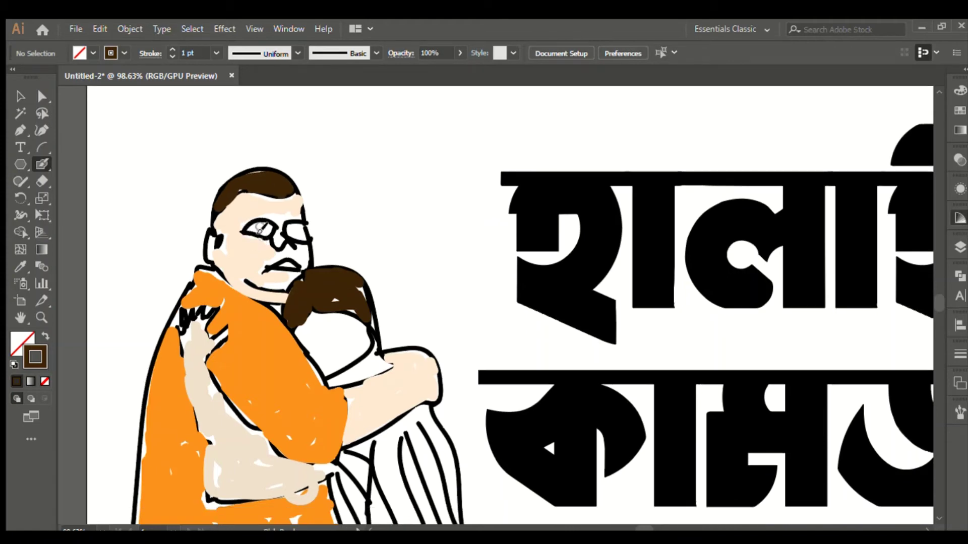
click(260, 228)
Step: Fill the pleated clothing below the man's forearm with long dark brown brush strokes along its folds
scroll(398, 378, down, 5)
drag(387, 286, 413, 382)
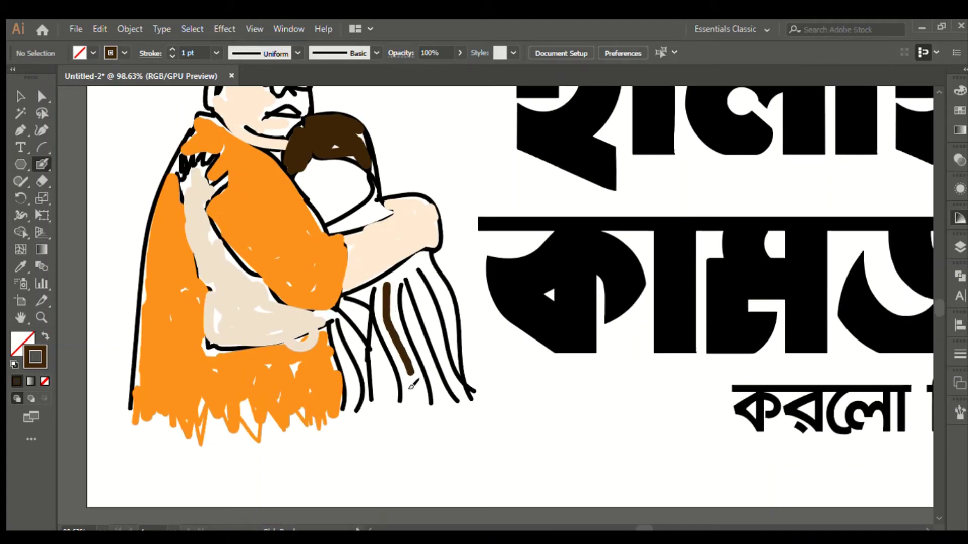
mouse_move(387, 300)
mouse_down()
mouse_move(399, 373)
mouse_move(396, 402)
mouse_move(369, 371)
mouse_move(383, 421)
mouse_up()
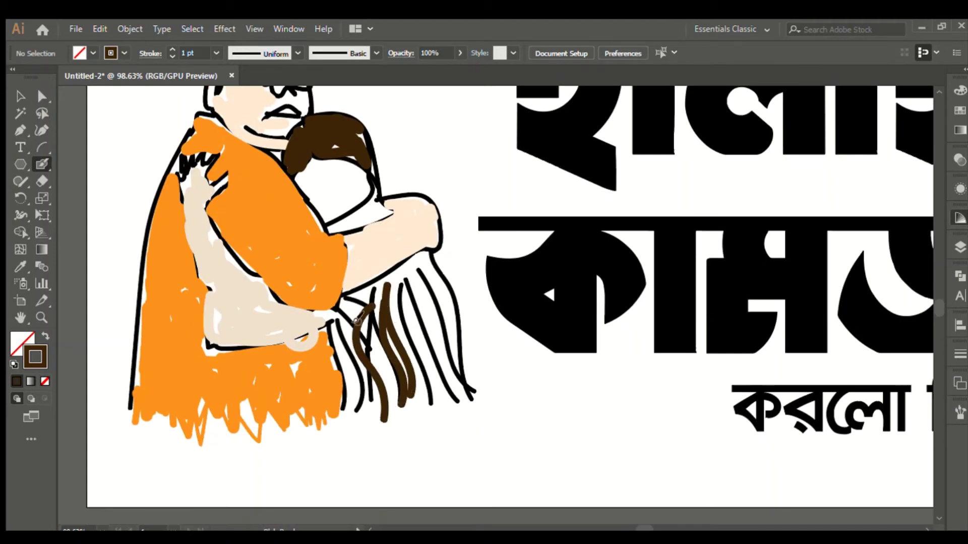
drag(354, 313, 393, 406)
drag(401, 280, 451, 396)
mouse_move(415, 255)
mouse_down()
mouse_move(450, 351)
mouse_move(419, 261)
mouse_move(471, 374)
mouse_up()
drag(407, 275, 456, 403)
drag(418, 296, 458, 409)
mouse_move(393, 317)
mouse_down()
mouse_move(415, 405)
mouse_move(424, 381)
mouse_up()
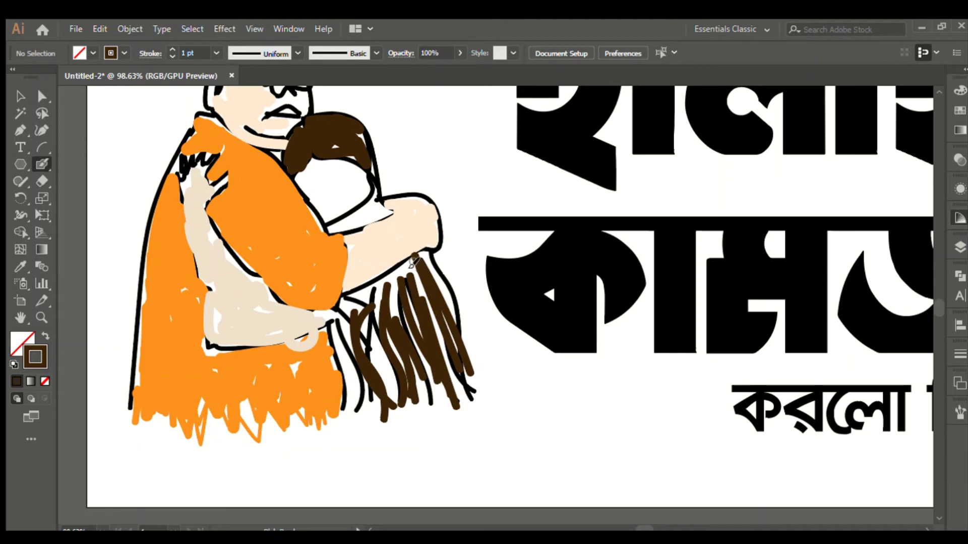
mouse_move(414, 259)
mouse_down()
mouse_move(406, 295)
mouse_move(393, 277)
mouse_move(406, 322)
mouse_up()
drag(372, 287, 381, 330)
drag(351, 300, 378, 373)
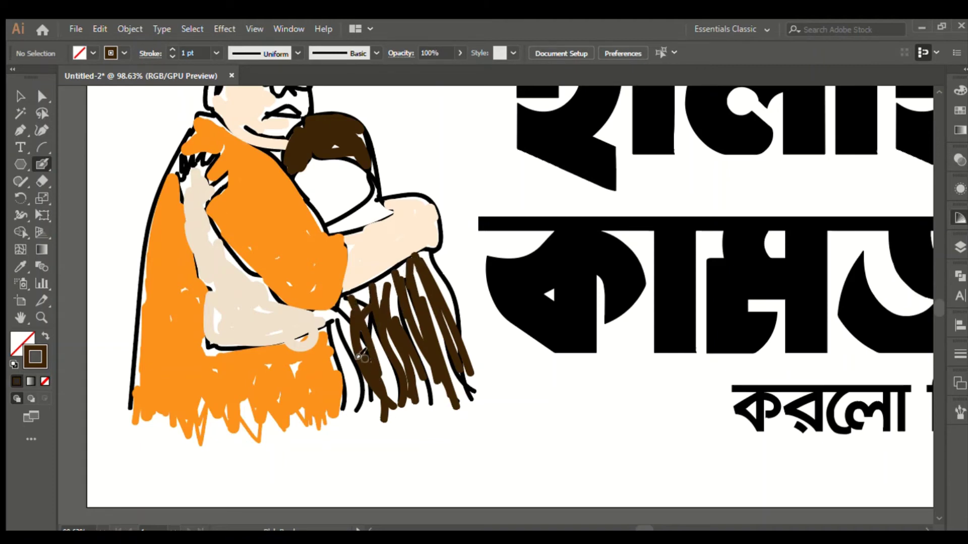
drag(351, 338, 370, 425)
drag(353, 374, 361, 422)
drag(431, 269, 455, 405)
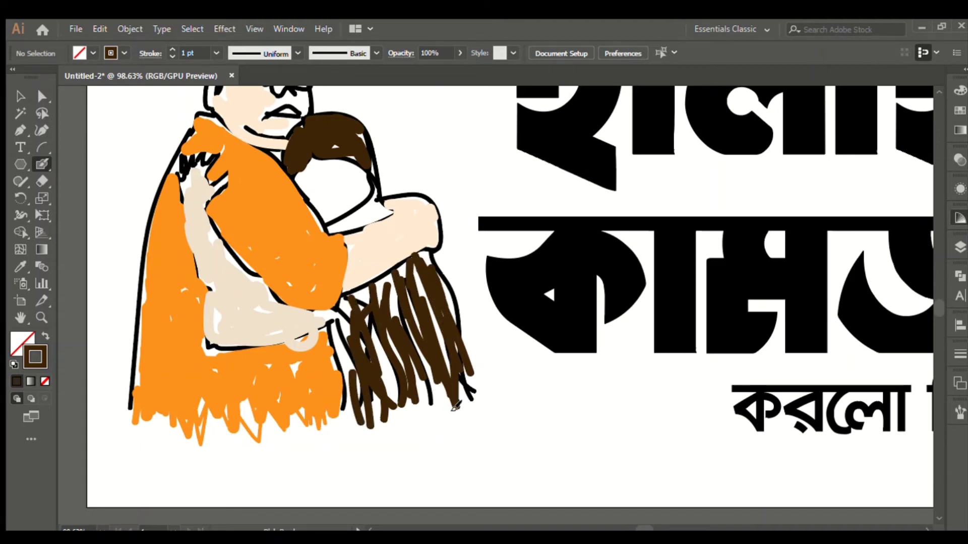
drag(416, 368, 436, 406)
key(ctrl+space)
drag(488, 426, 415, 401)
drag(391, 261, 405, 294)
Step: Cut the couple's black line-art group out of the drawing, leaving only the coloured brushwork in place
click(20, 96)
key(ctrl+0)
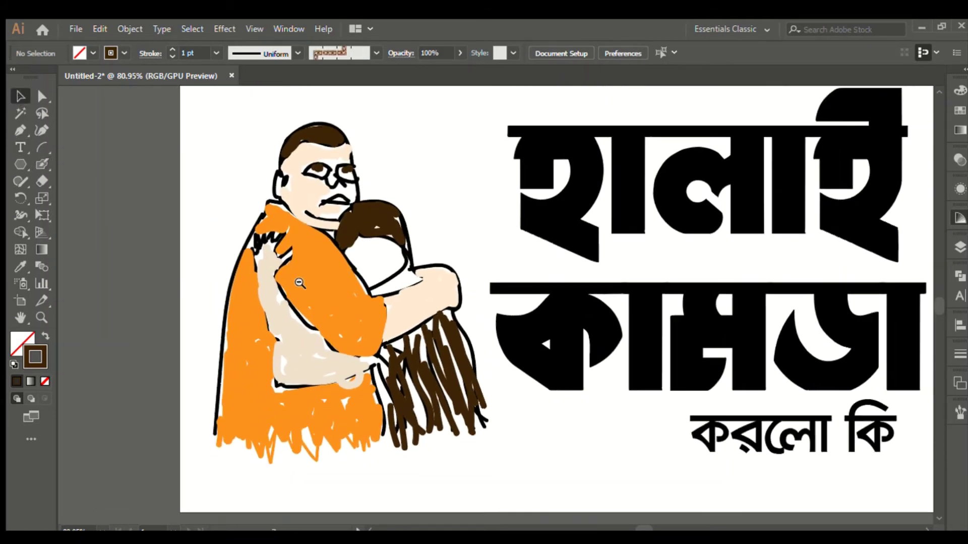
drag(214, 156, 446, 426)
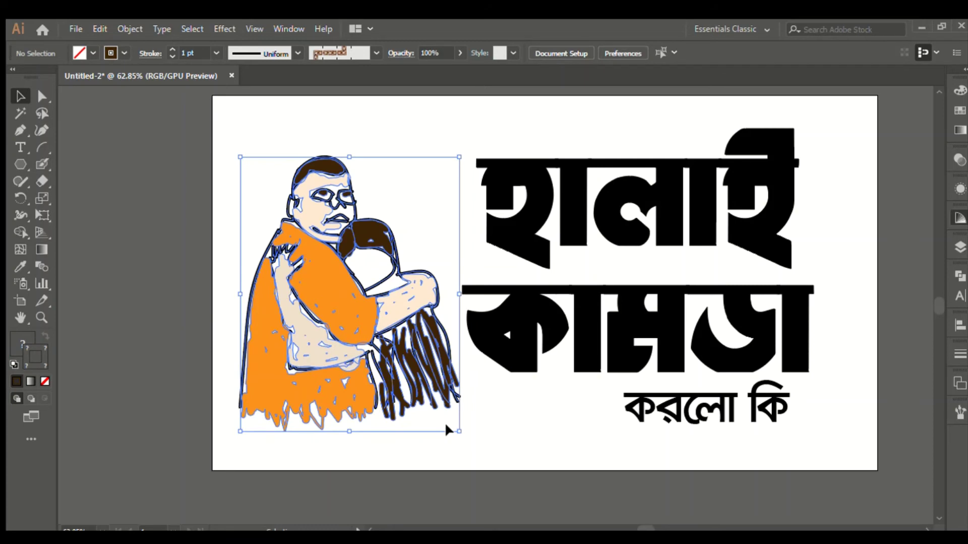
click(175, 262)
click(337, 283)
click(231, 170)
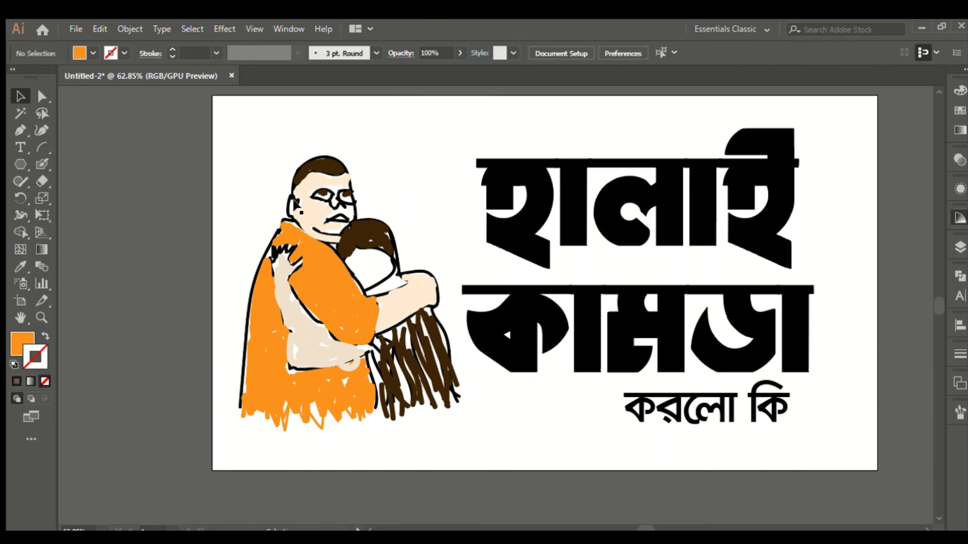
click(286, 203)
key(Delete)
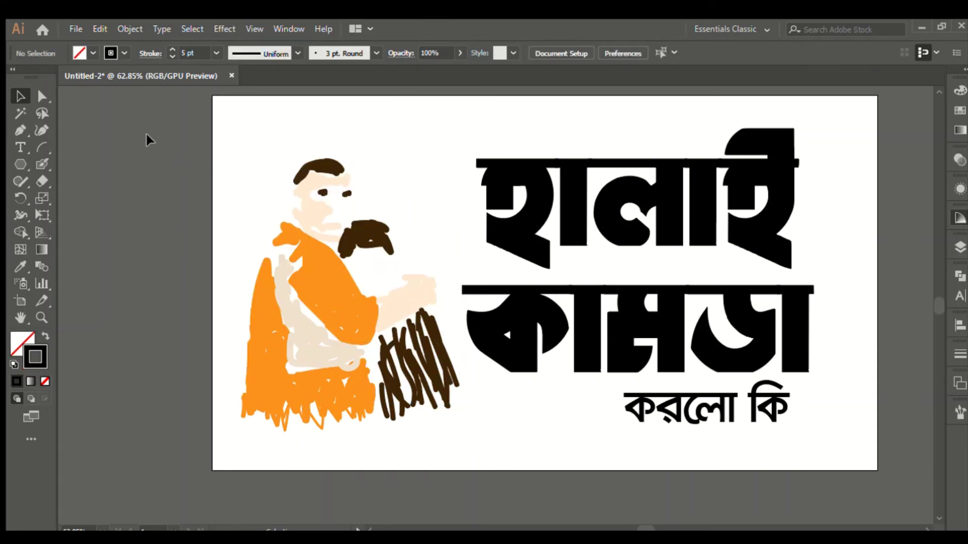
Step: Group all the orange, peach, beige and brown brush shapes of the couple drawing
drag(141, 127, 440, 440)
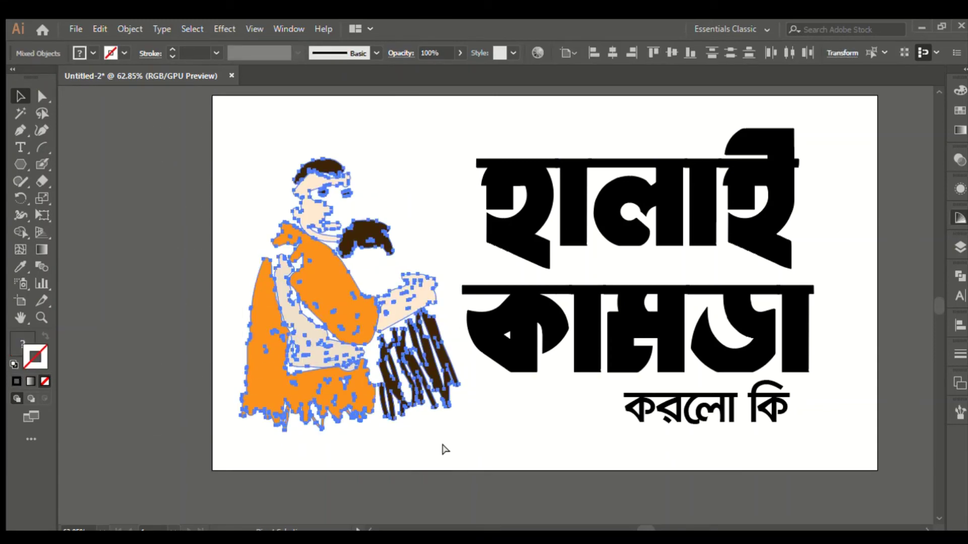
drag(139, 161, 448, 463)
key(ctrl+g)
click(110, 298)
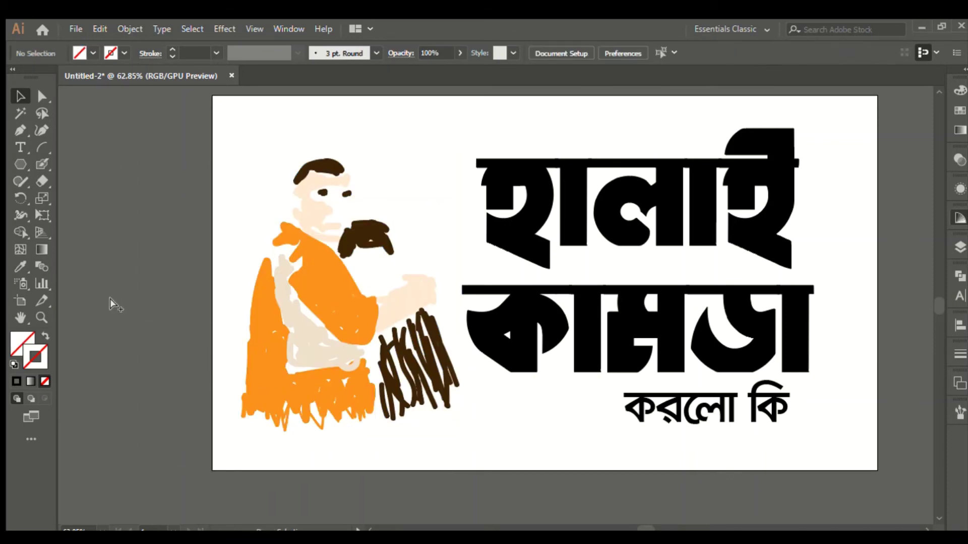
Step: Paste the black line art back in its original position in front of the coloured brush shapes
key(ctrl+f)
click(92, 279)
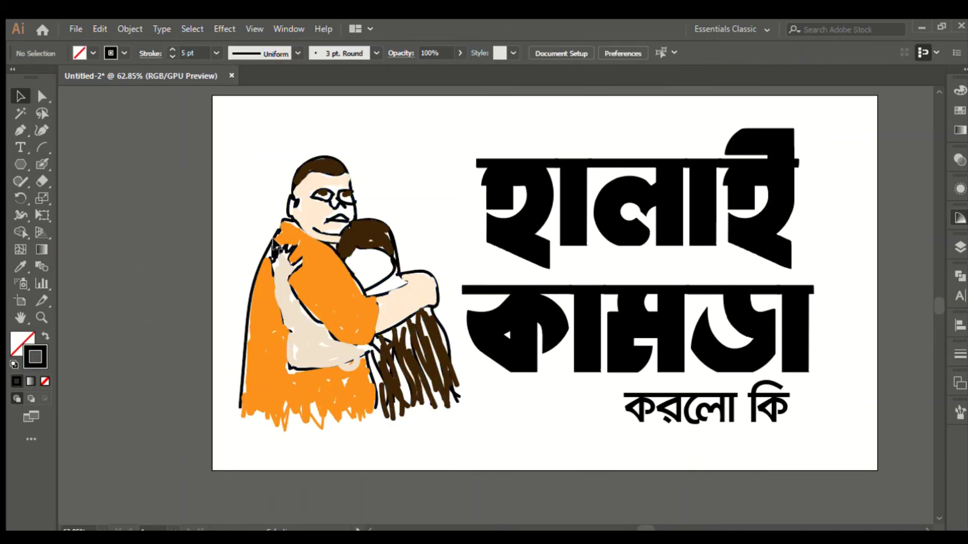
click(283, 202)
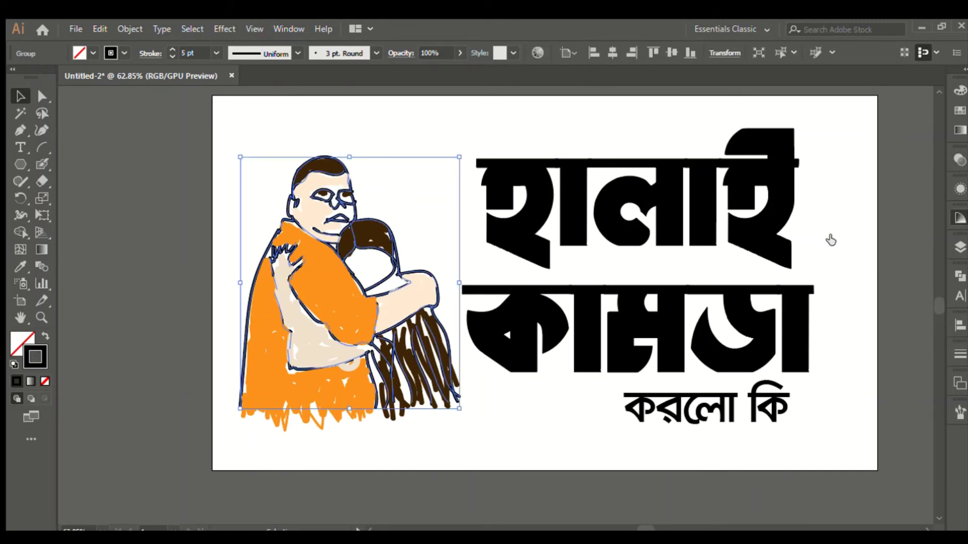
click(163, 220)
drag(672, 328, 573, 378)
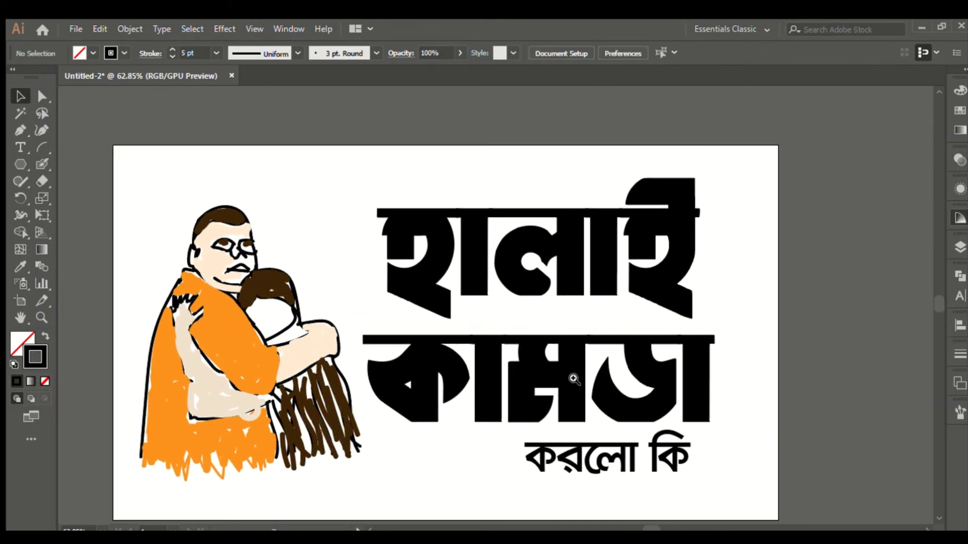
drag(636, 388, 583, 363)
drag(667, 389, 604, 367)
click(499, 258)
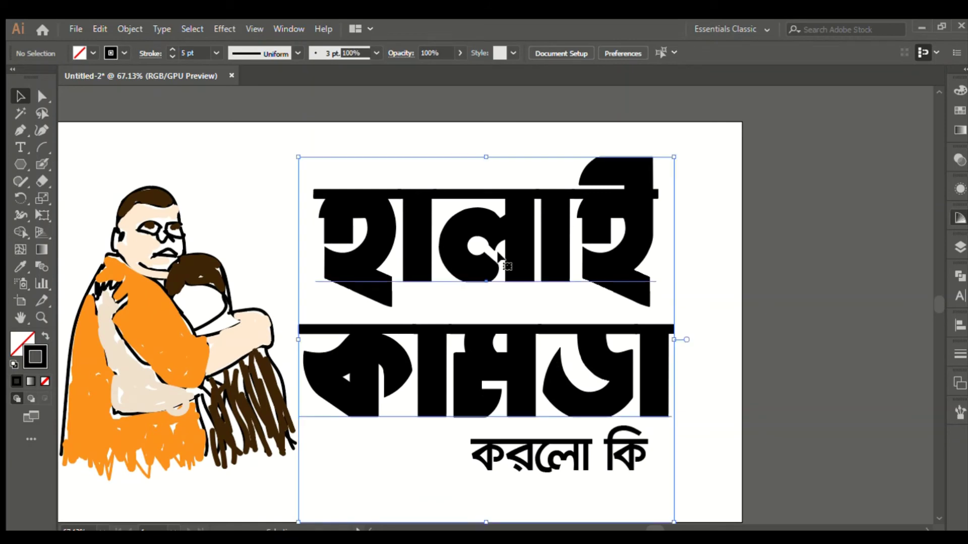
click(453, 103)
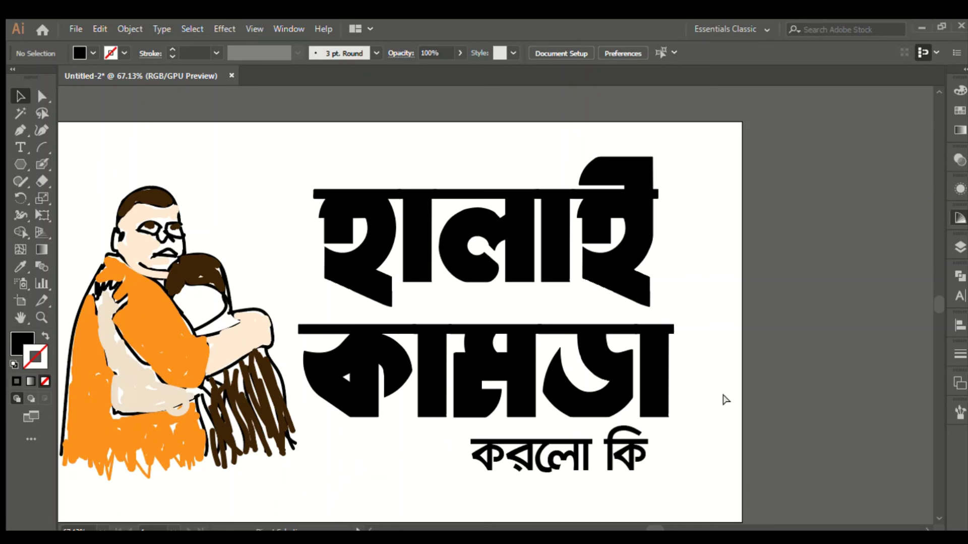
Step: Paste the dark red glowing particle image and align it to the artboard's top and left edges, behind all the artwork
key(ctrl+v)
alt+scroll(648, 395, down, 3)
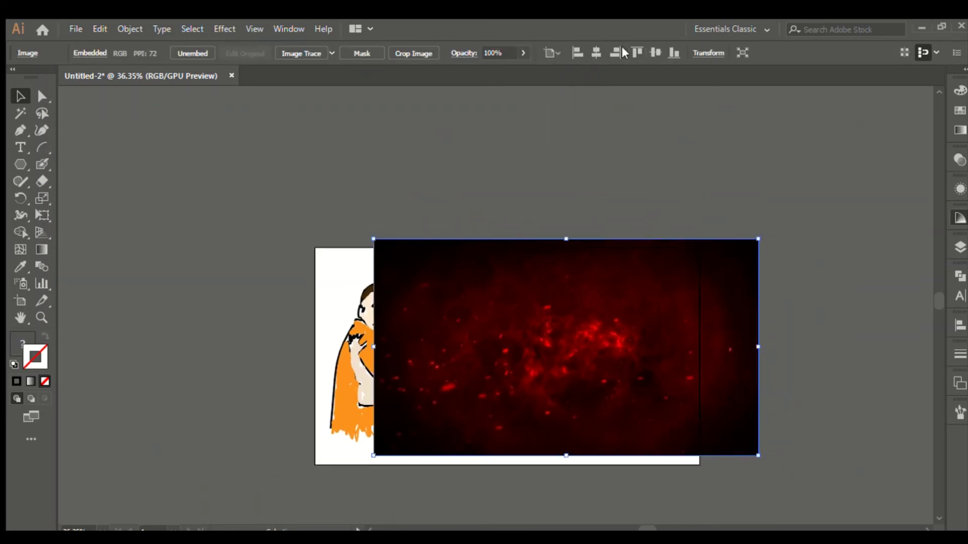
click(637, 52)
click(578, 52)
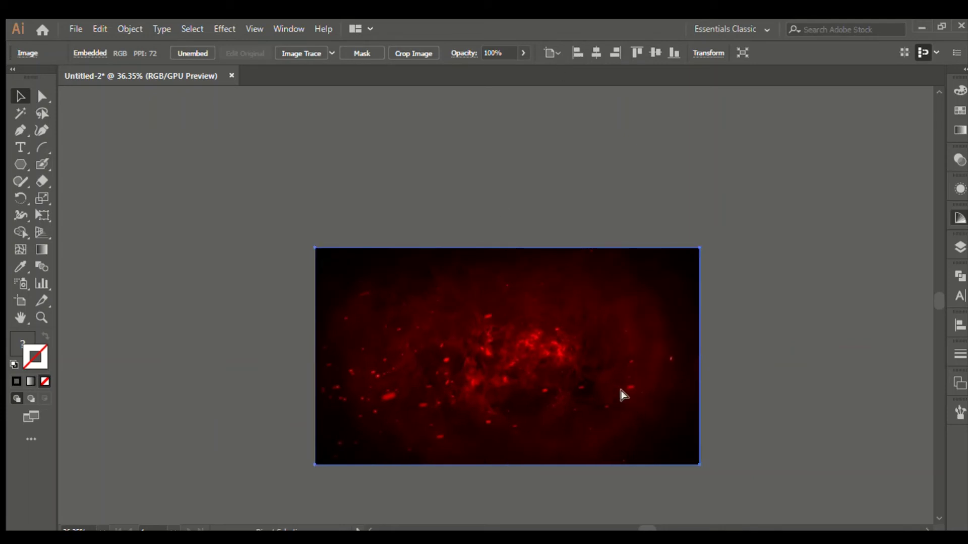
key(ctrl+shift+[)
key(ctrl+0)
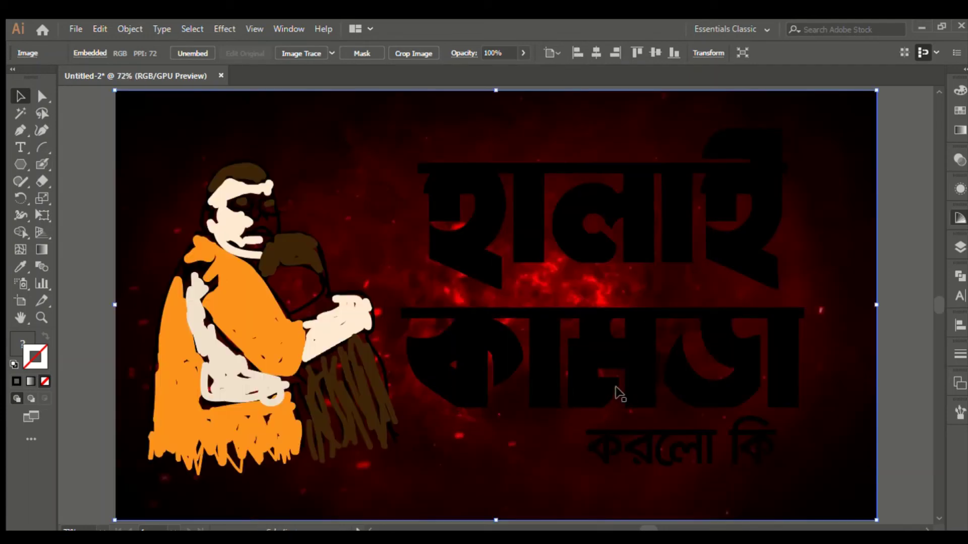
Step: Try a white stroke on the couple's line art, then undo the colour change
drag(616, 393, 561, 385)
alt+scroll(425, 395, up, 2)
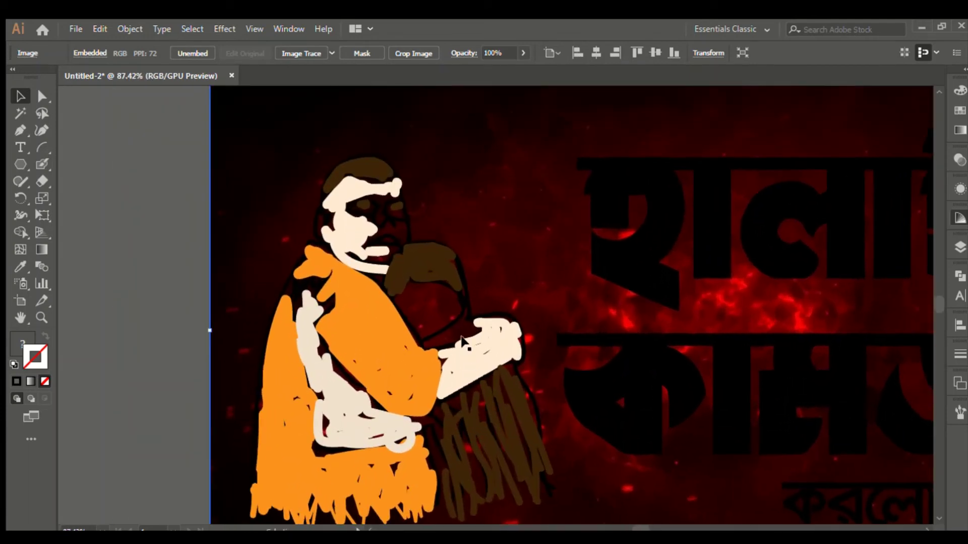
click(180, 261)
click(450, 327)
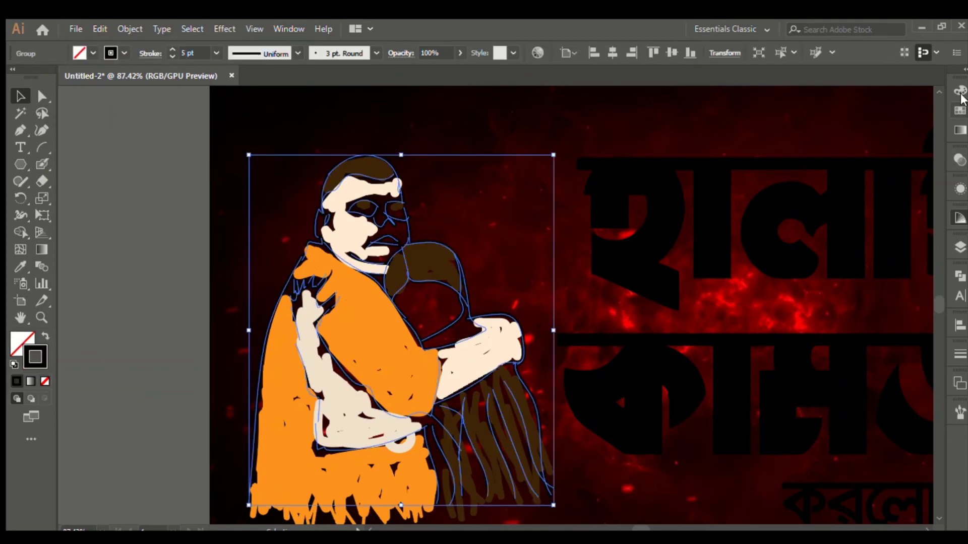
click(803, 179)
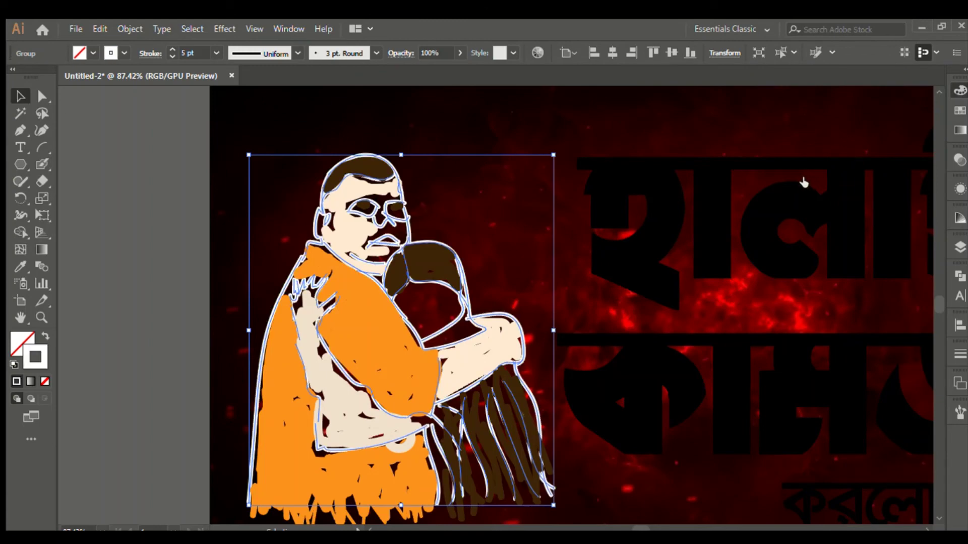
click(112, 267)
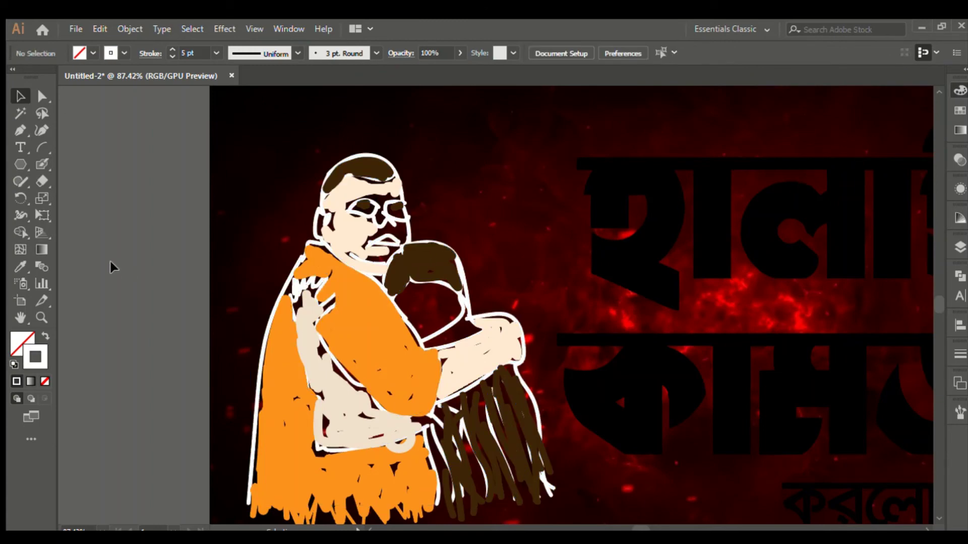
key(ctrl+shift+z)
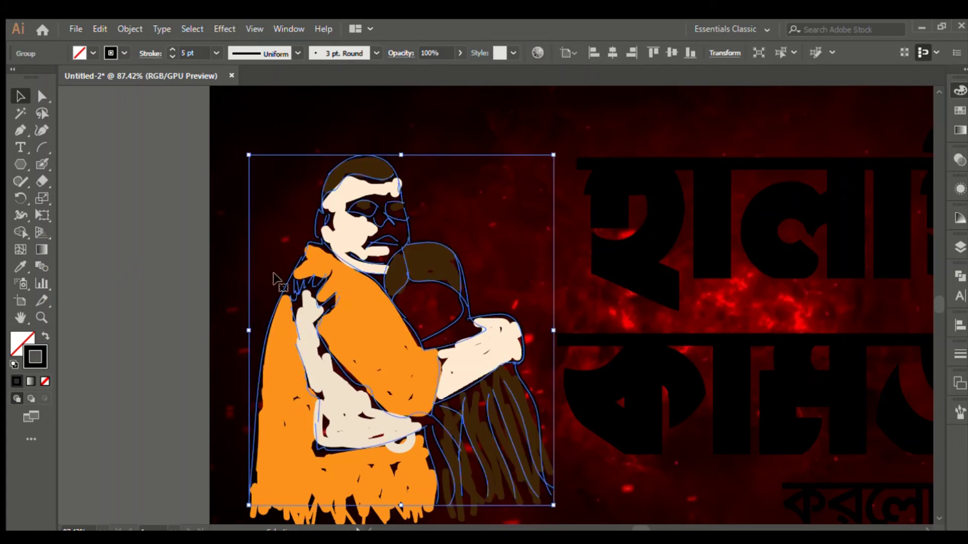
Step: Try other stroke colours on the couple's line art, ending with bright yellow
click(842, 126)
mouse_move(846, 125)
mouse_down()
mouse_move(859, 125)
mouse_move(804, 129)
mouse_up()
key(i)
click(801, 205)
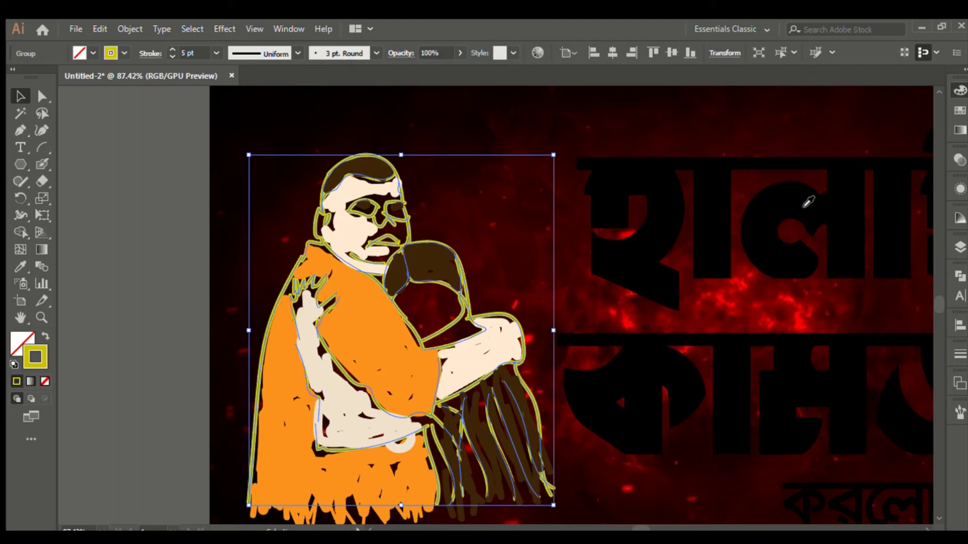
click(806, 202)
click(900, 114)
click(909, 129)
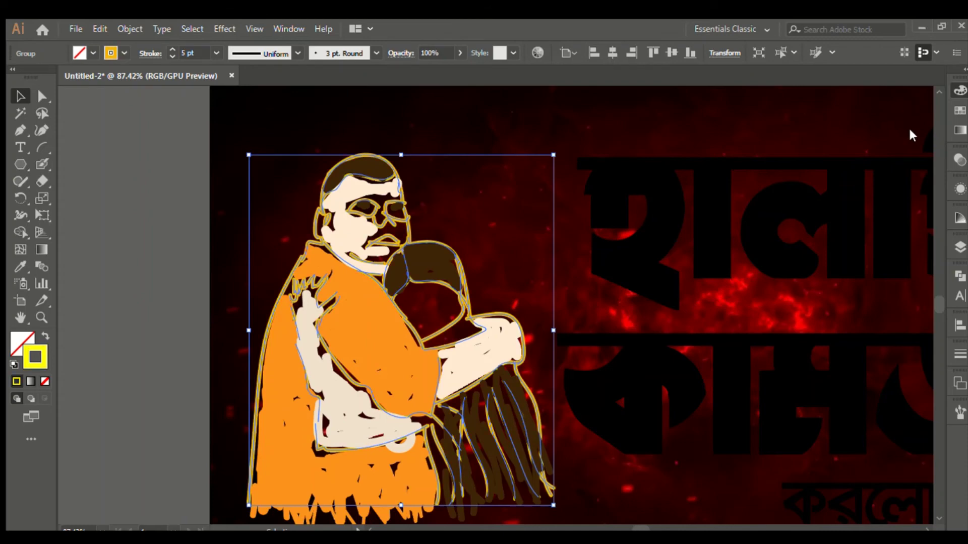
click(220, 245)
click(128, 259)
Step: Set the stroke of the couple's line art to white
drag(561, 348, 504, 353)
drag(618, 358, 485, 356)
drag(419, 344, 489, 393)
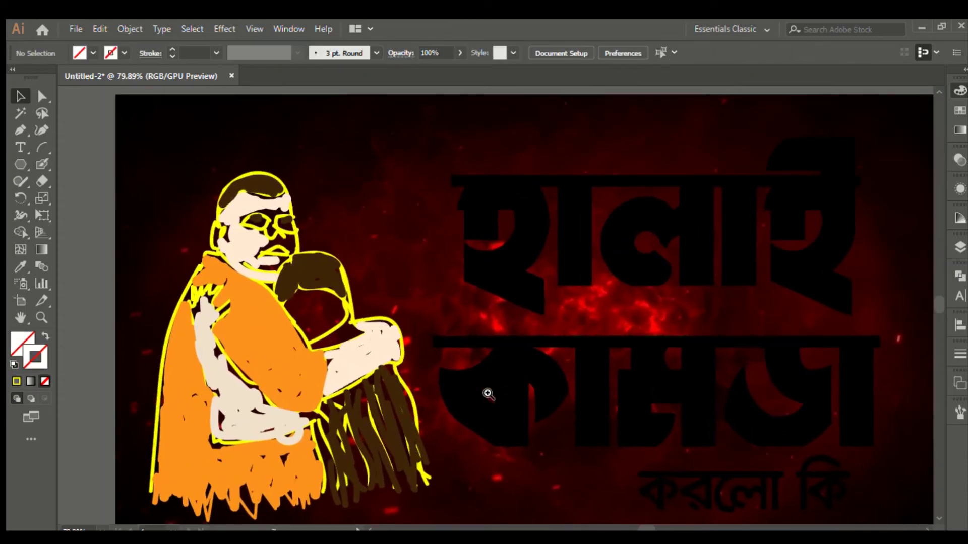
click(348, 308)
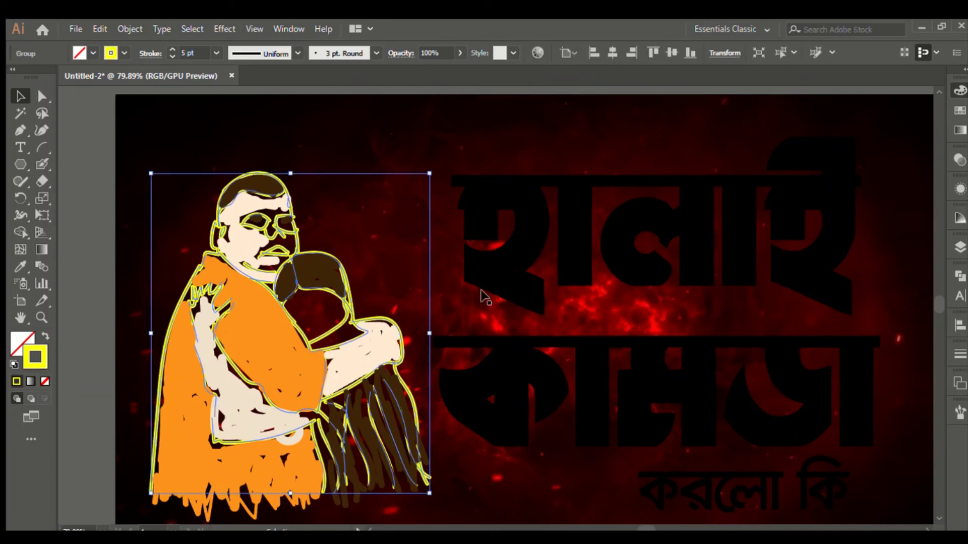
click(806, 180)
click(87, 244)
Step: Fill the large headline হালাই কামডা with white
drag(500, 359, 447, 348)
drag(531, 356, 483, 363)
drag(402, 302, 445, 352)
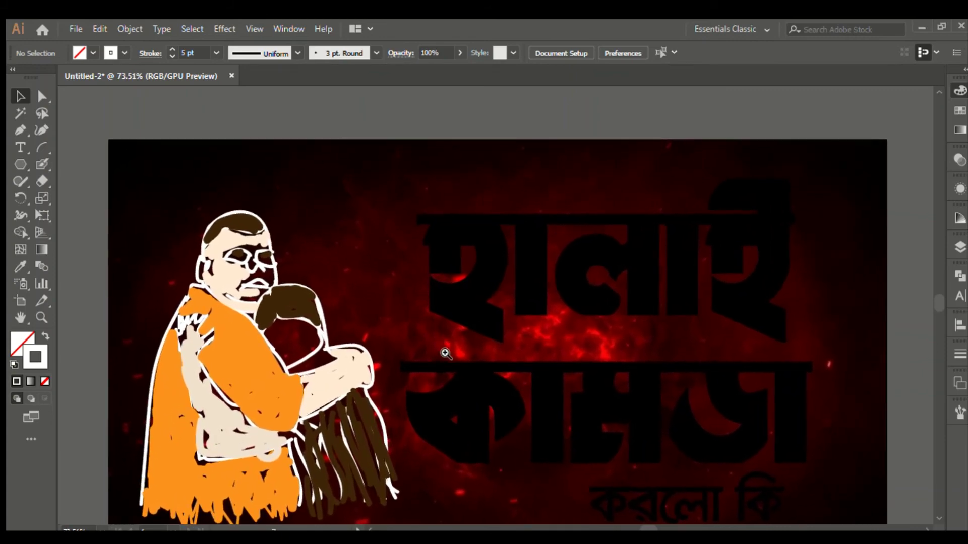
click(569, 268)
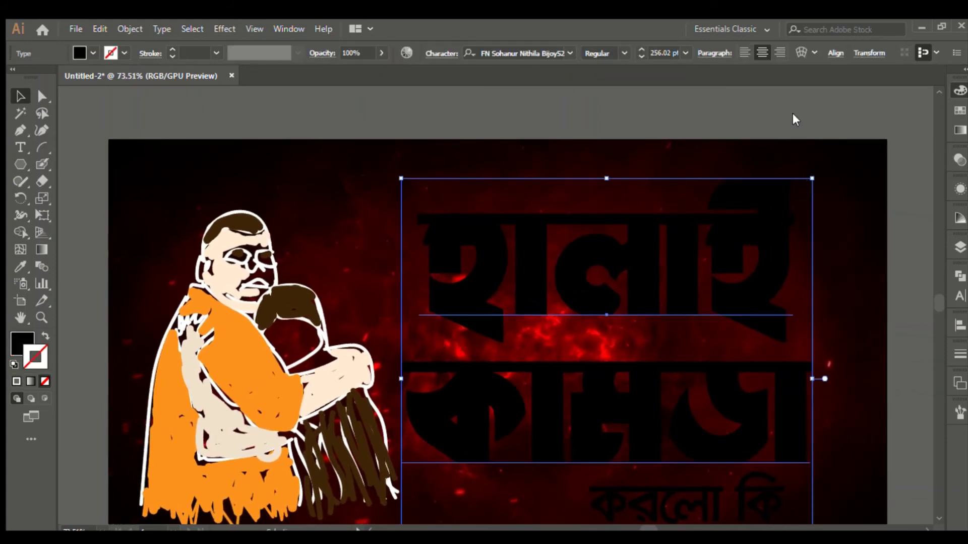
key(x)
click(804, 183)
drag(715, 372, 568, 303)
drag(479, 255, 511, 283)
Step: Fill the smaller text line করলো কি with white
click(555, 410)
click(577, 390)
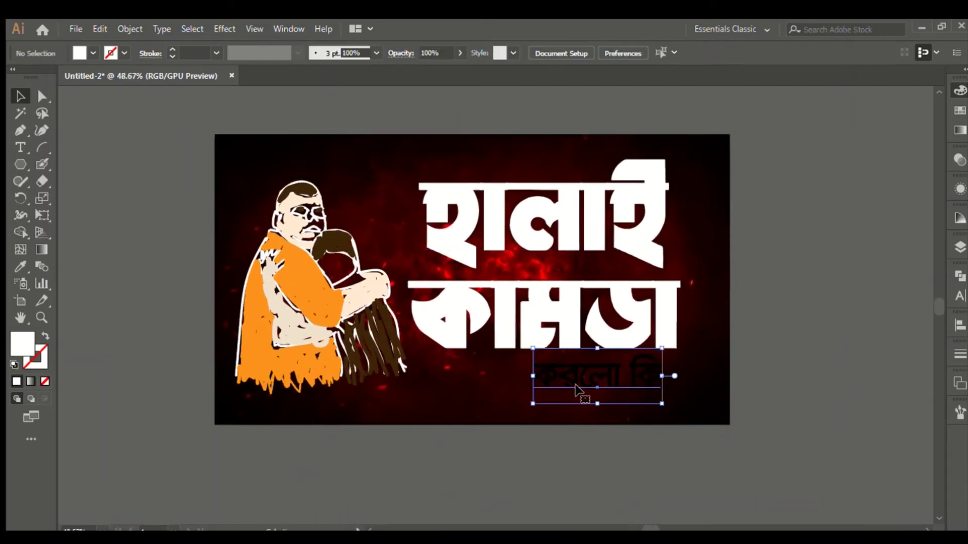
click(801, 179)
click(815, 285)
drag(543, 272, 557, 295)
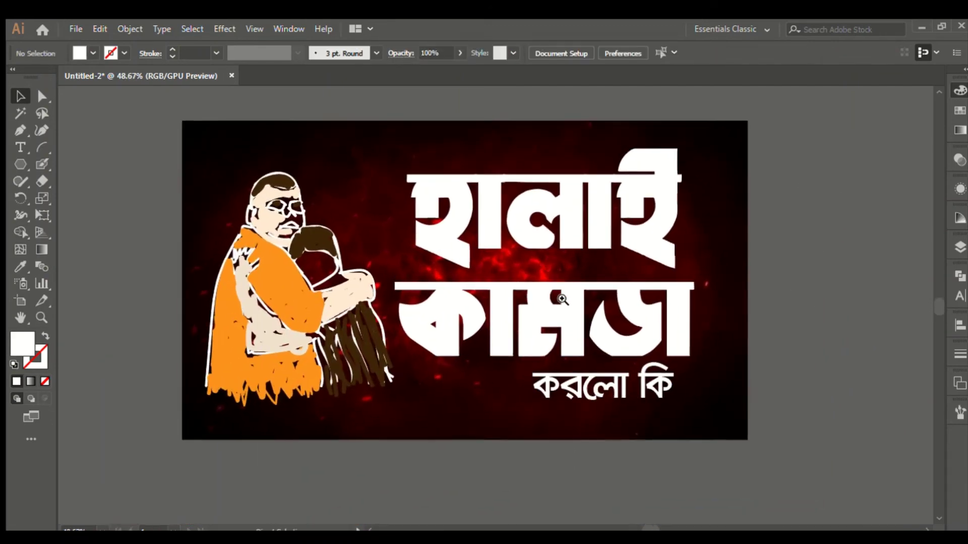
drag(654, 316, 628, 358)
drag(550, 293, 553, 293)
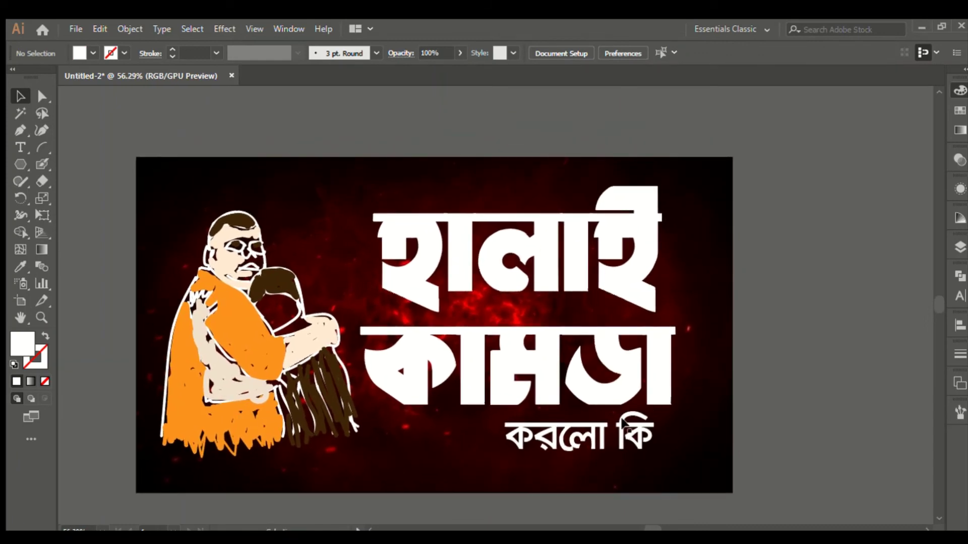
click(600, 450)
click(751, 358)
click(600, 260)
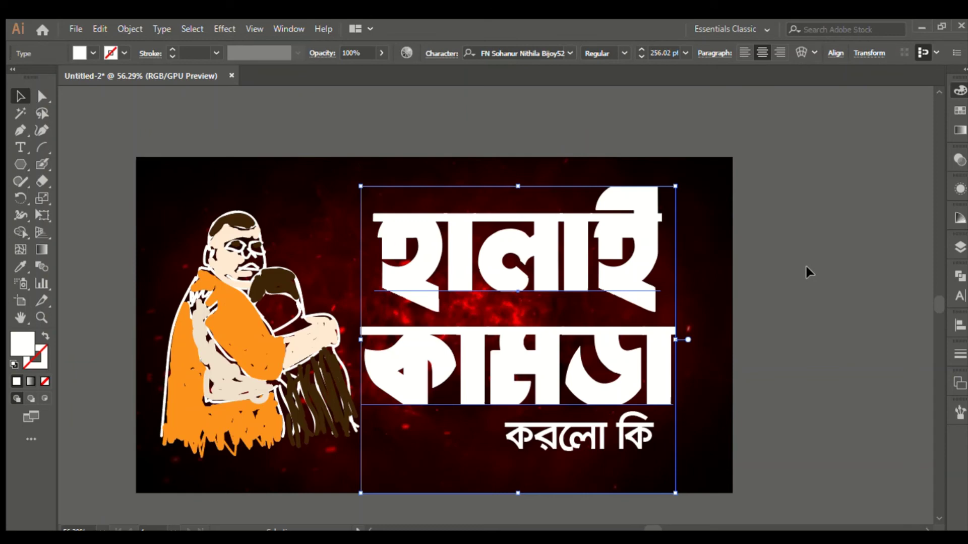
key(ctrl+shift+b)
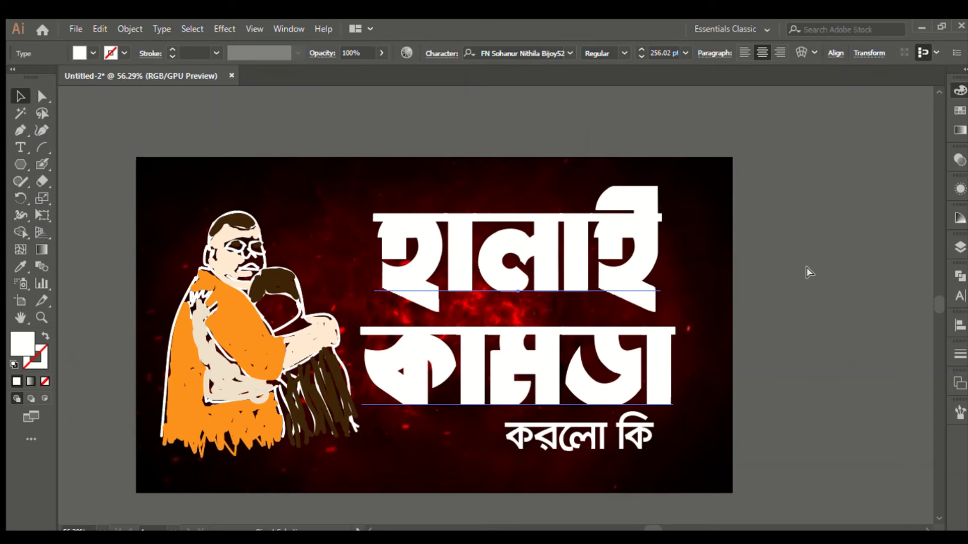
click(375, 494)
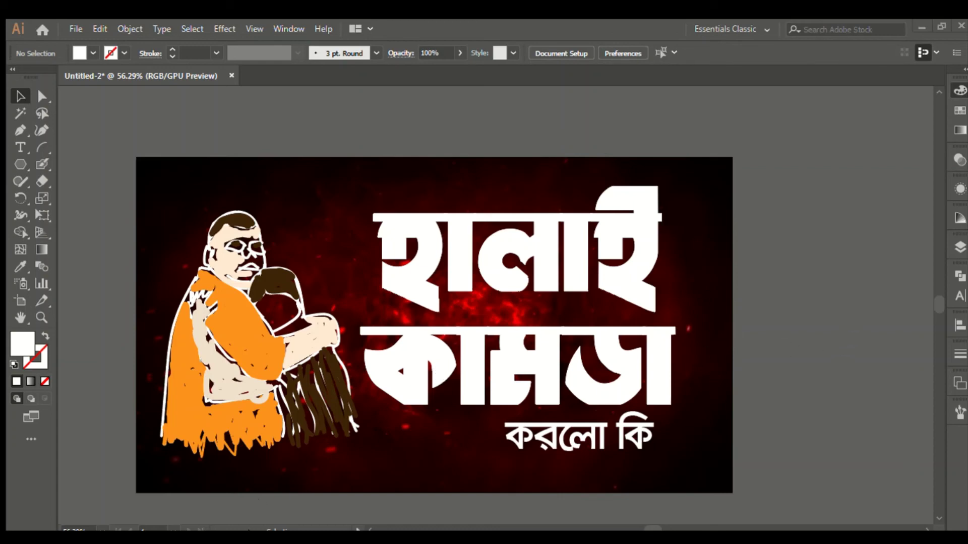
Step: Paste the red and blue starfield image and move it over the couple drawing, clear of the headline
key(ctrl+v)
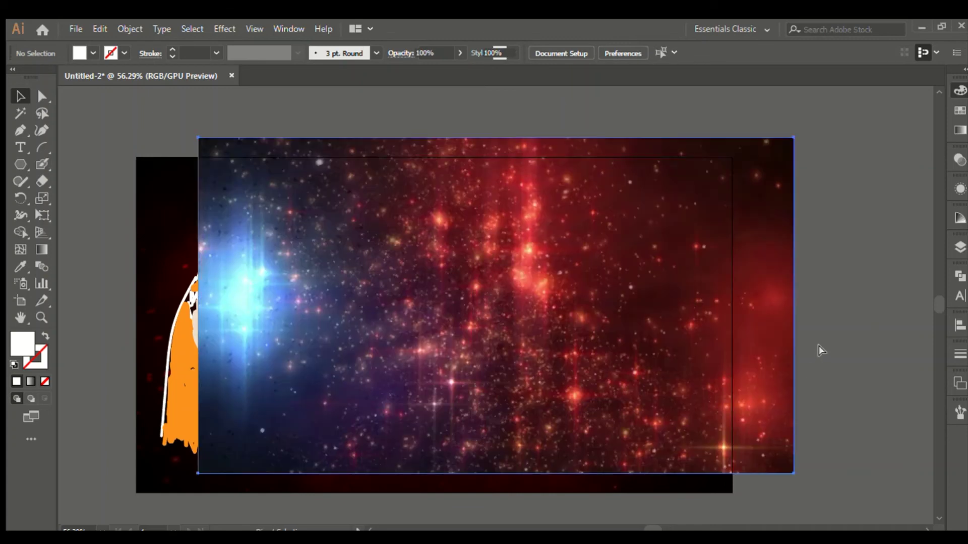
drag(636, 285, 207, 257)
click(520, 368)
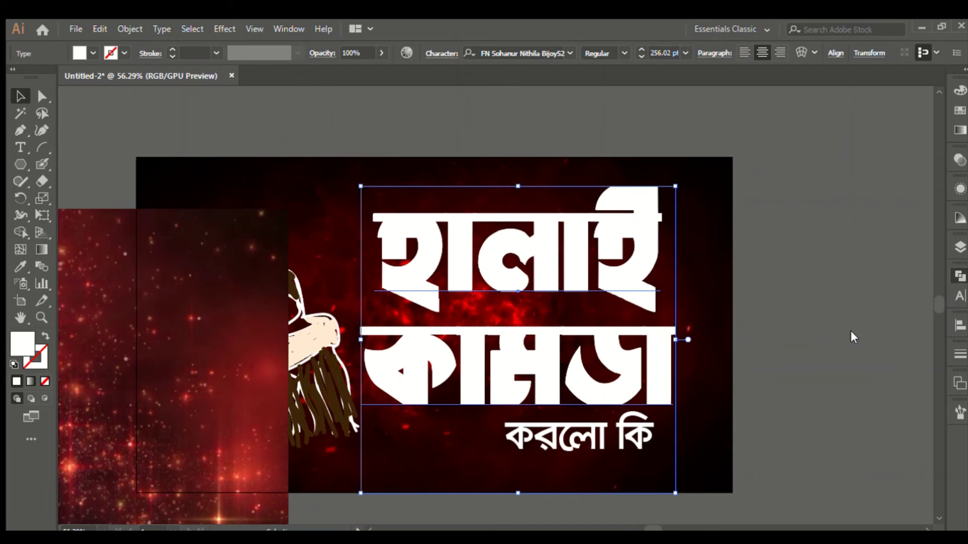
click(843, 367)
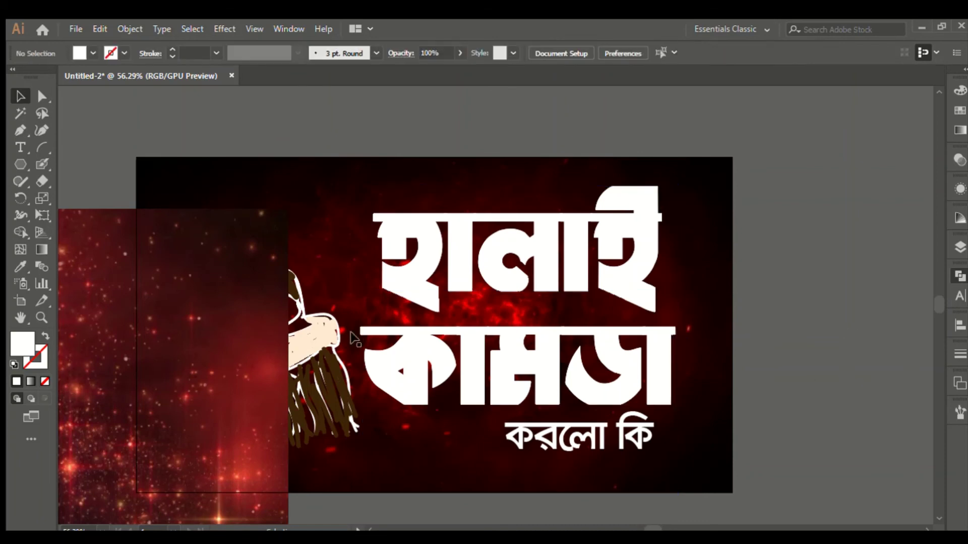
Step: Centre the red and blue starfield image horizontally and vertically on the large headline হালাই কামডা
click(247, 314)
shift+click(459, 250)
click(460, 250)
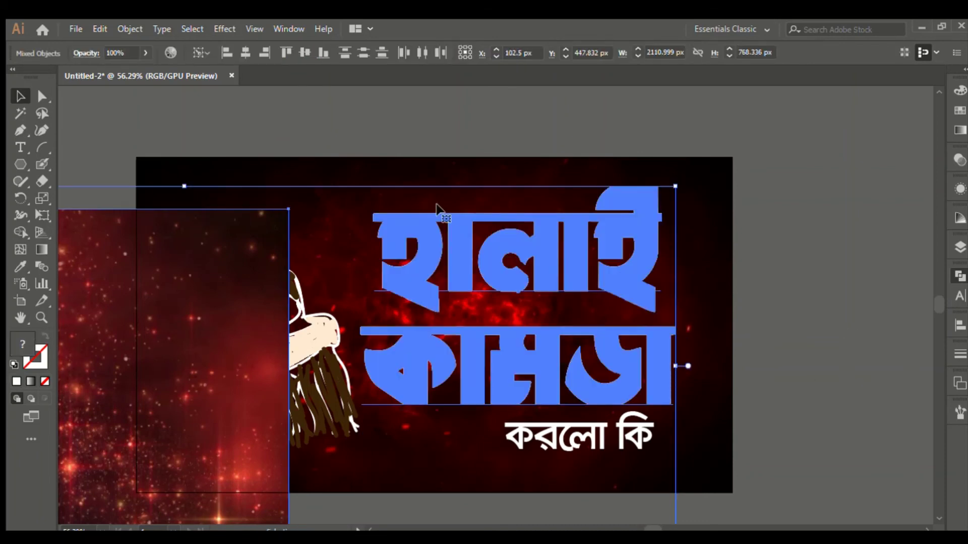
click(252, 51)
click(305, 52)
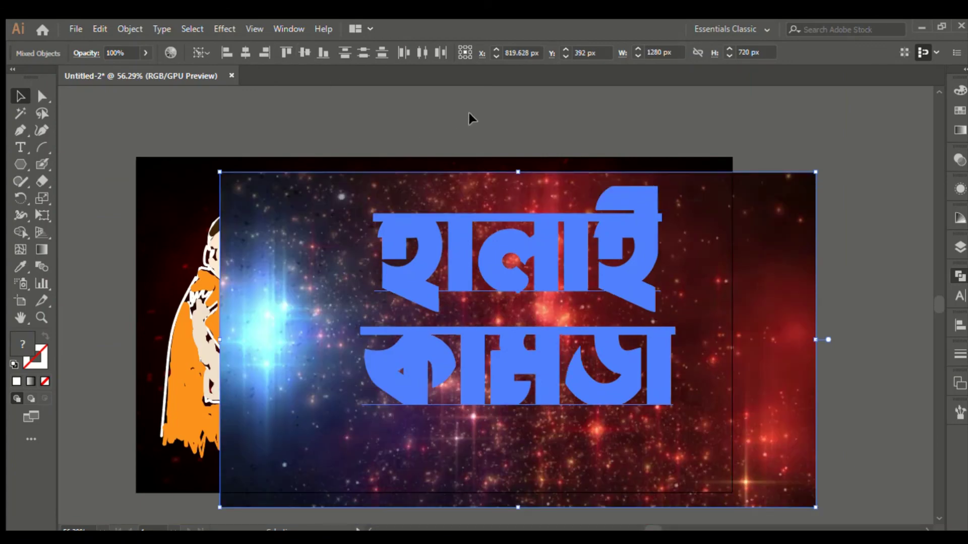
Step: Make the headline a compound shape with a white duplicate of it in place behind the starfield image
key(ctrl+shift+a)
click(536, 247)
key(Delete)
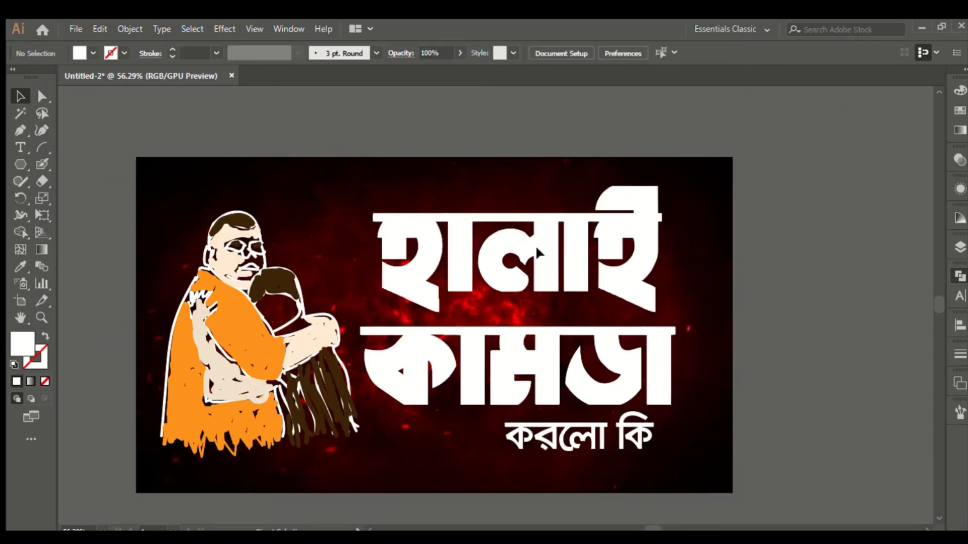
click(536, 247)
key(ctrl)
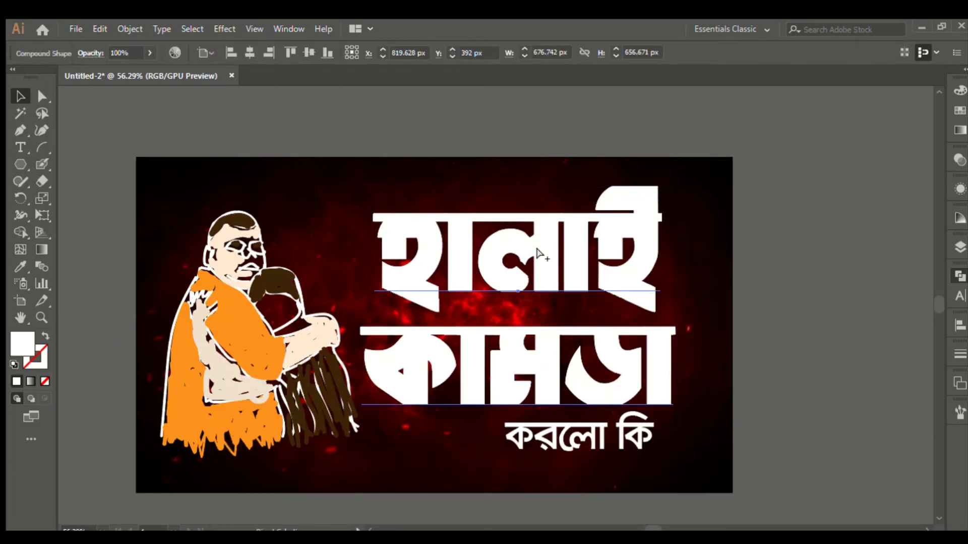
key(ctrl+b)
key(ctrl+shift+a)
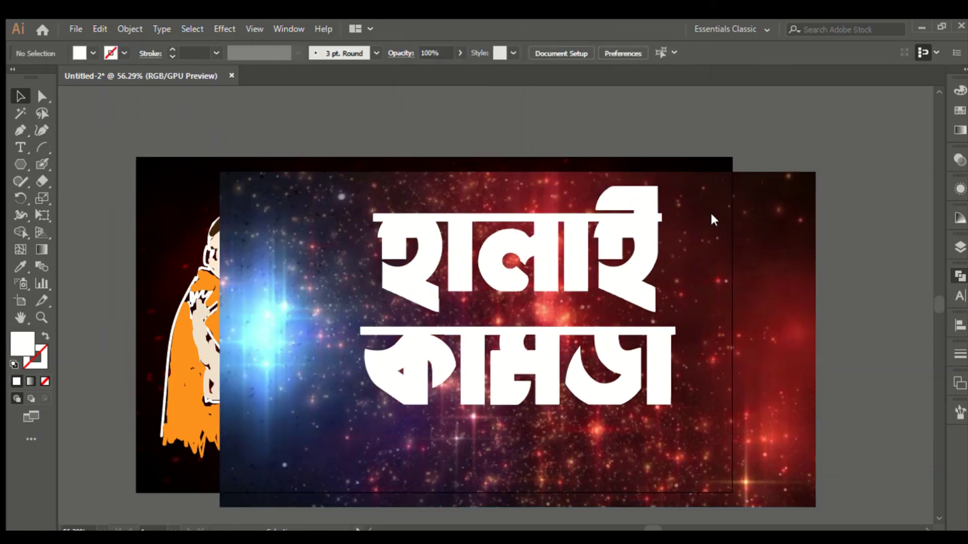
Step: Make a clipping mask from the compound-shape headline and the starfield image so the starfield fills the letters
click(710, 211)
shift+click(620, 216)
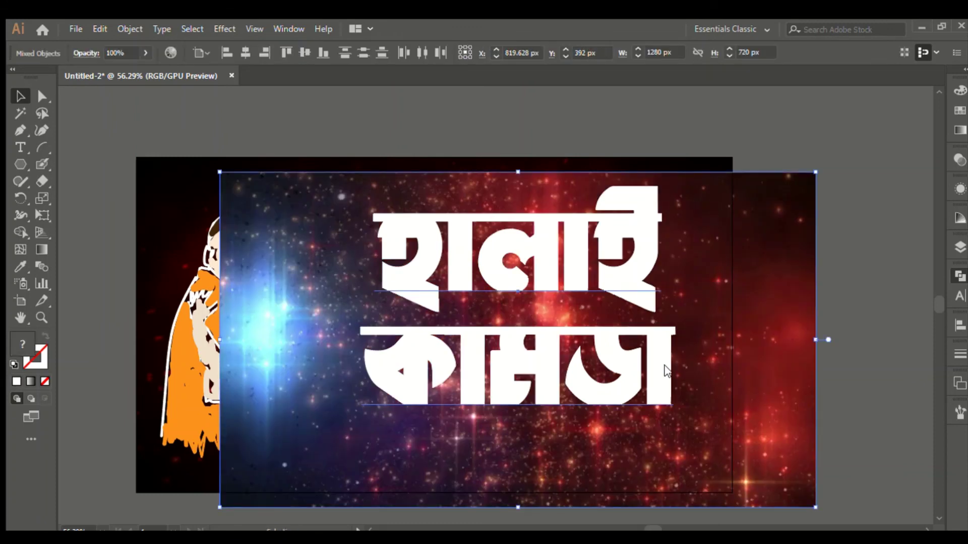
key(ctrl+7)
click(771, 437)
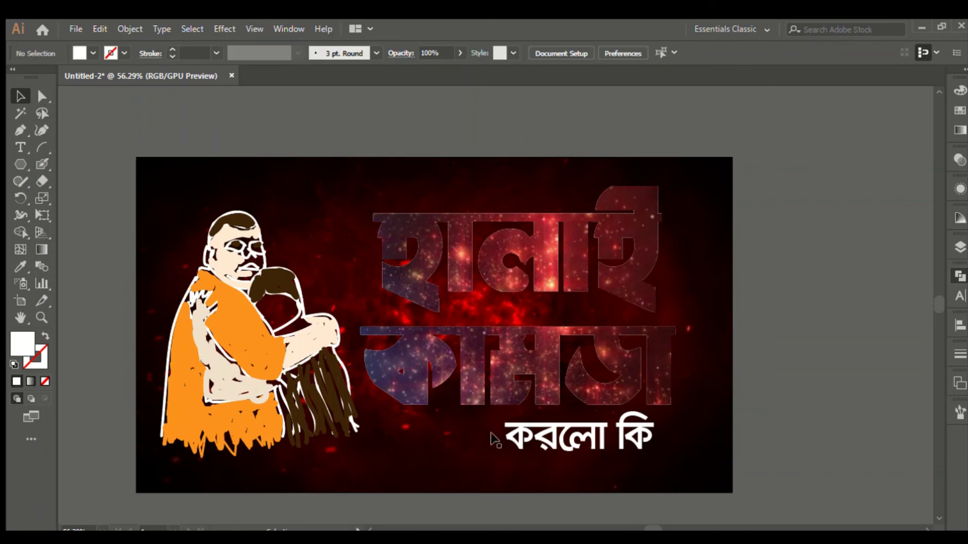
Step: Inspect the frames of the clipped starfield and the dark red background image in Outline view
click(42, 96)
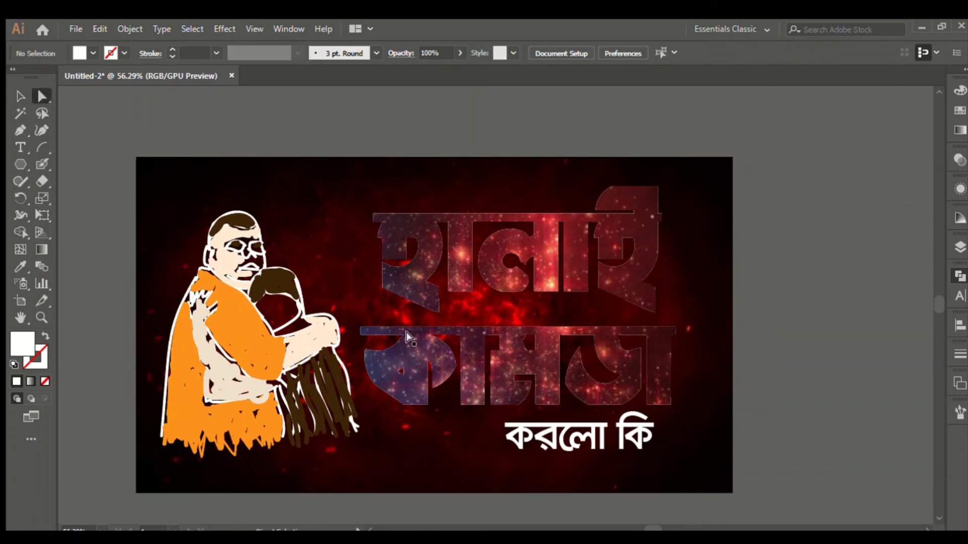
click(401, 353)
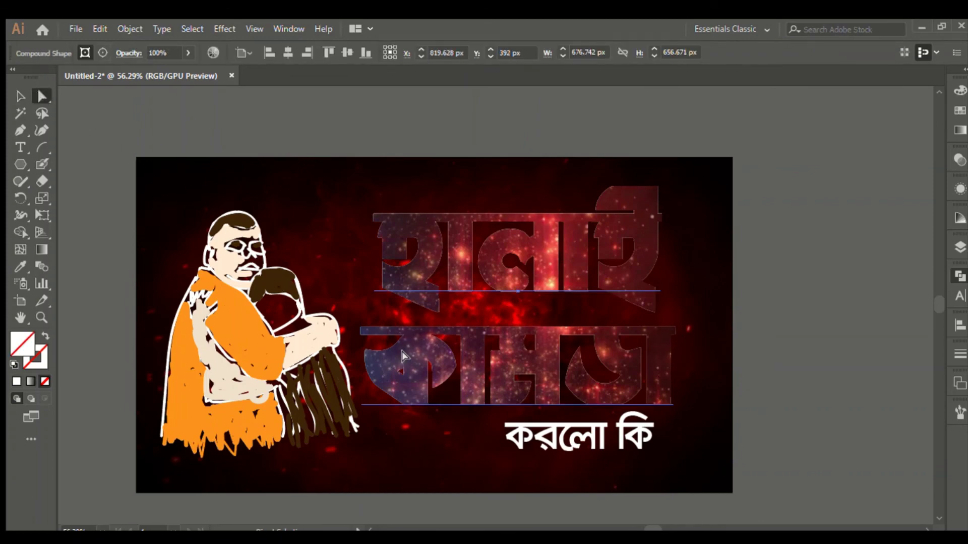
click(658, 119)
click(646, 229)
click(791, 438)
key(ctrl+y)
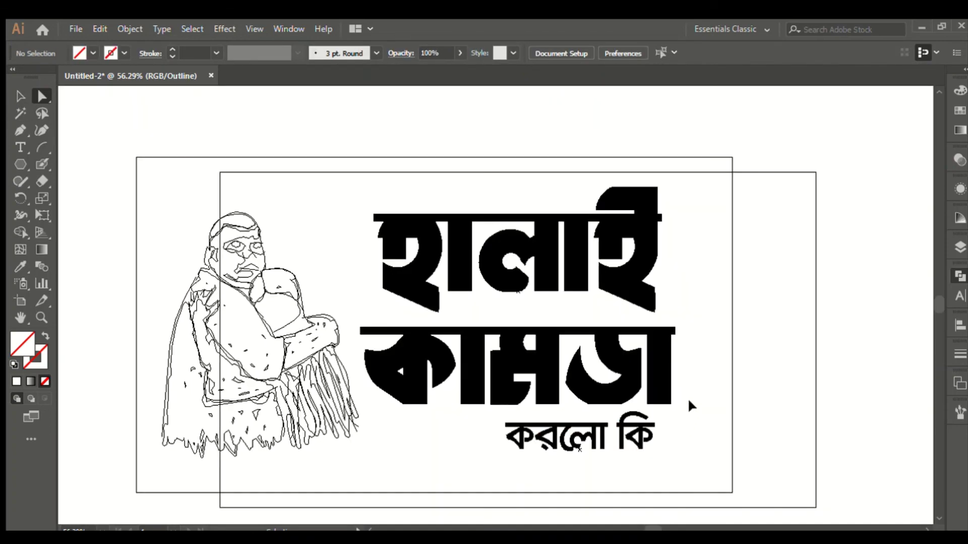
click(732, 373)
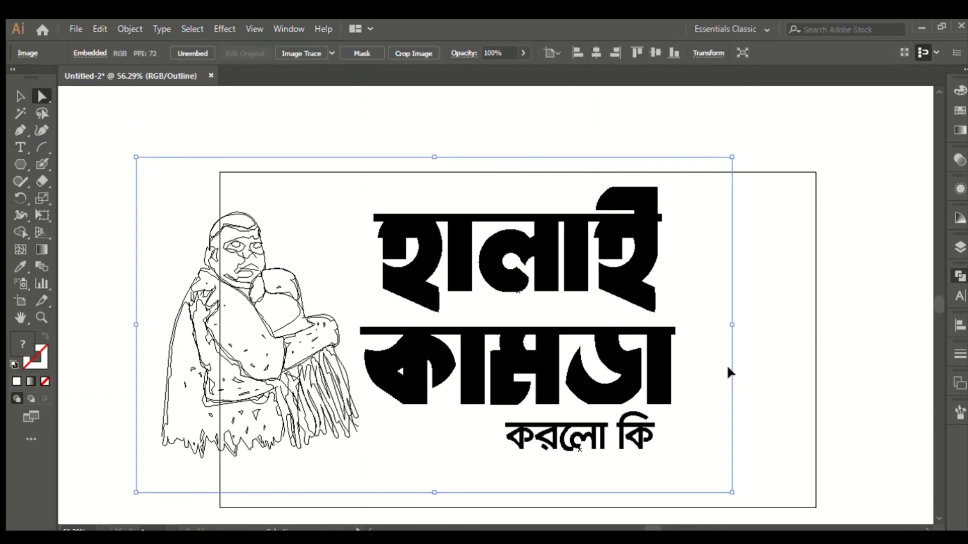
key(ctrl+y)
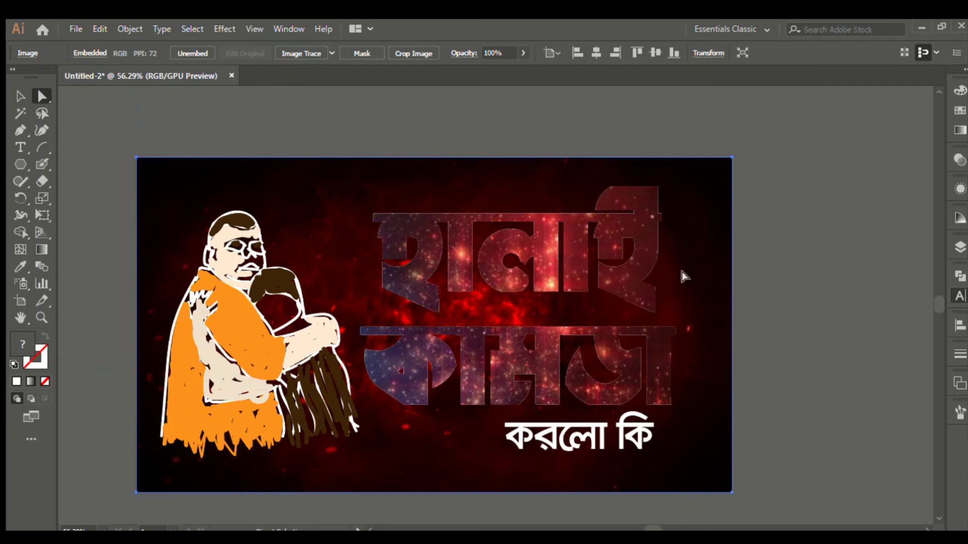
Step: Try moving the dark red background image in Outline view, and undo the move
key(ctrl+y)
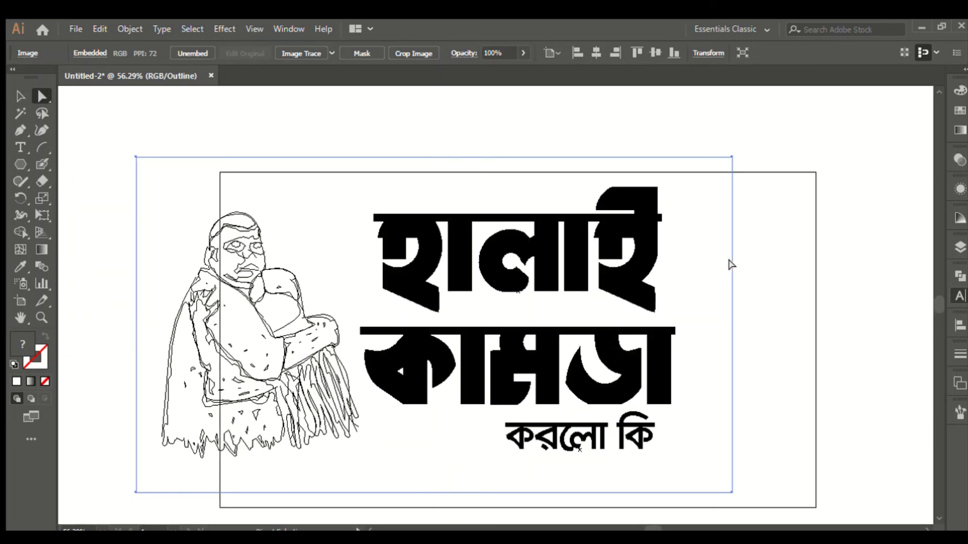
drag(727, 261, 774, 209)
key(ctrl+y)
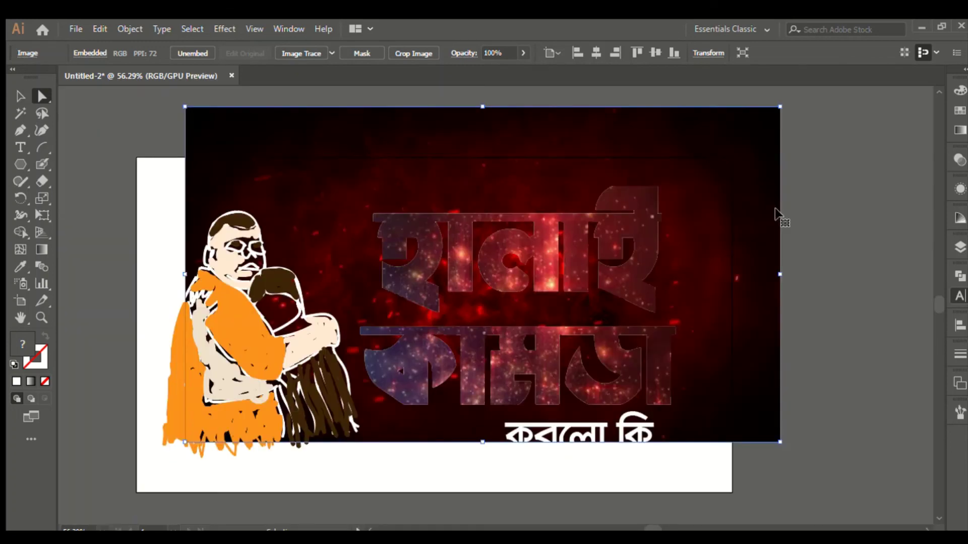
key(ctrl+z)
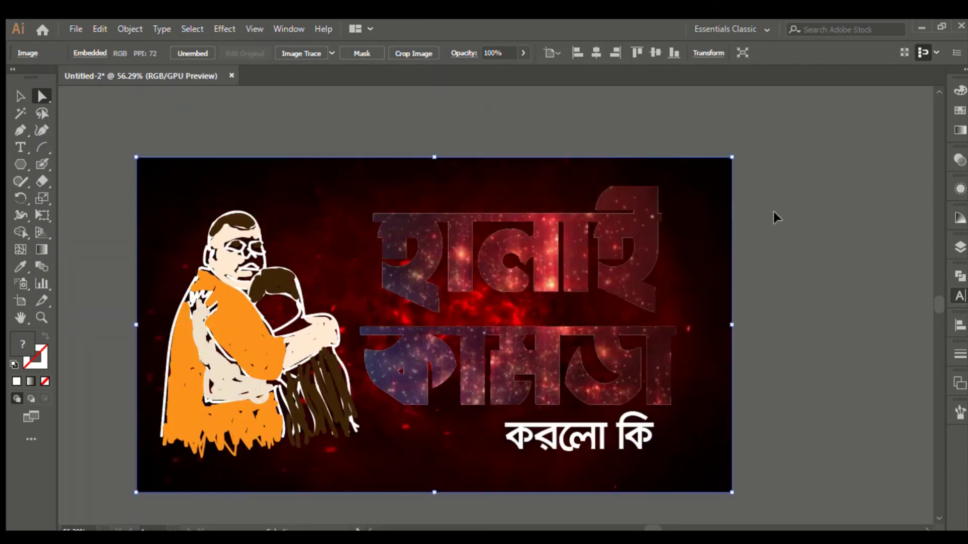
click(773, 213)
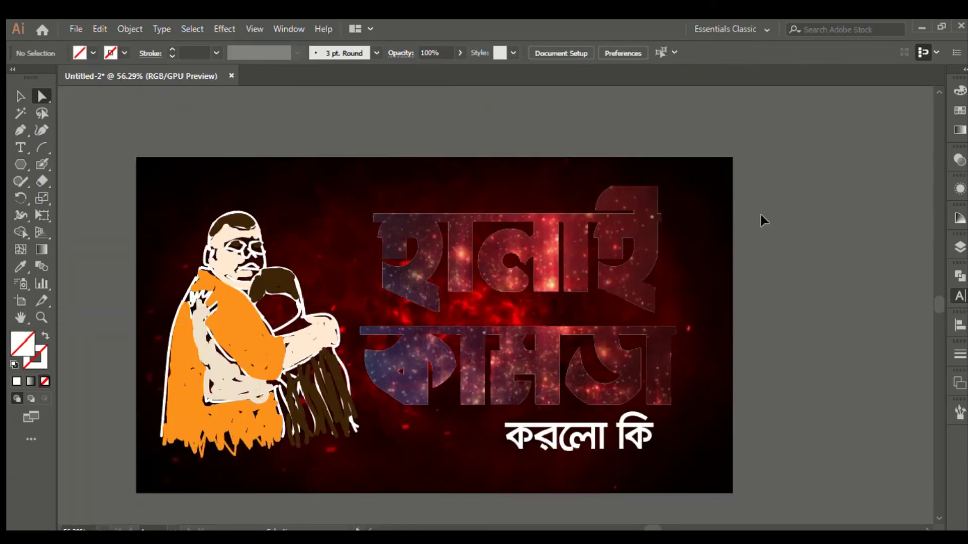
Step: Try moving the starfield-filled headline off its white duplicate, and undo the move
key(ctrl+y)
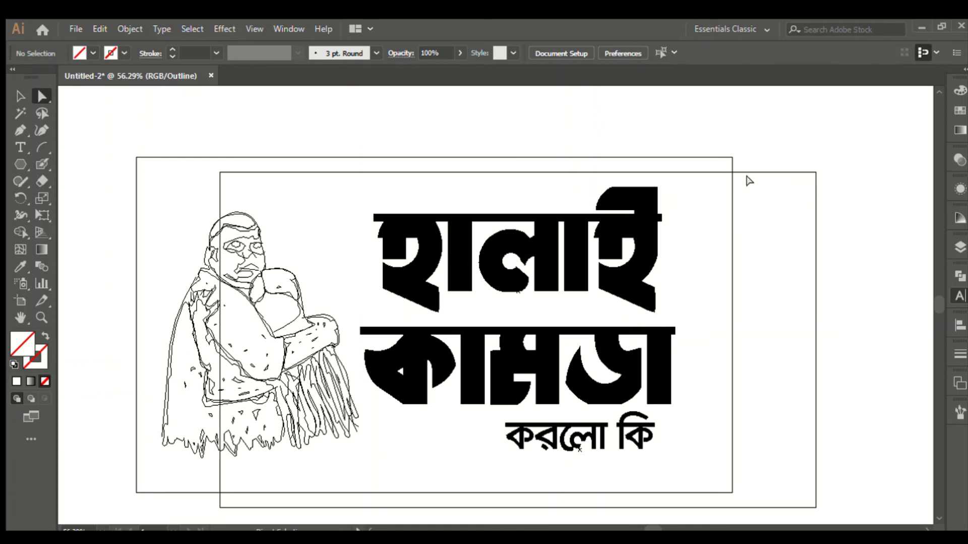
key(ctrl+y)
click(20, 96)
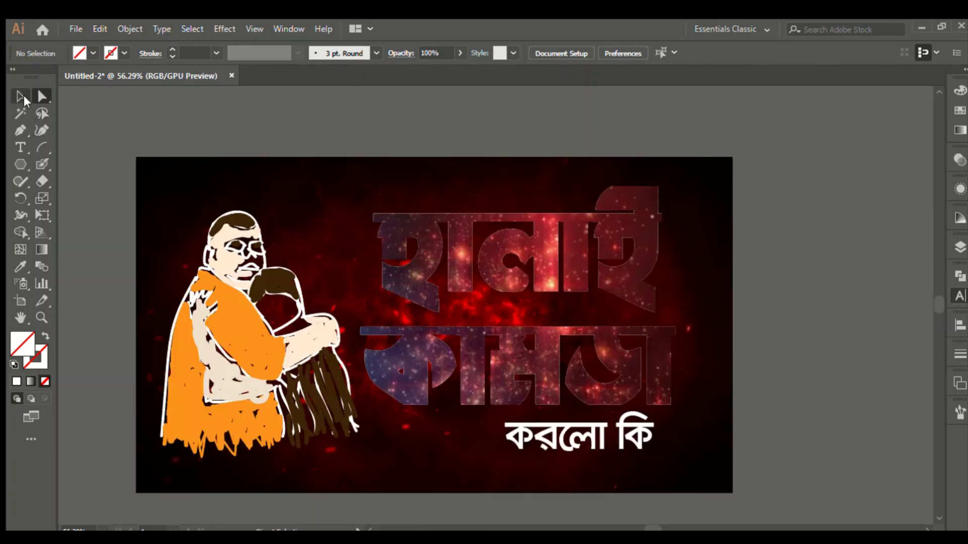
click(458, 265)
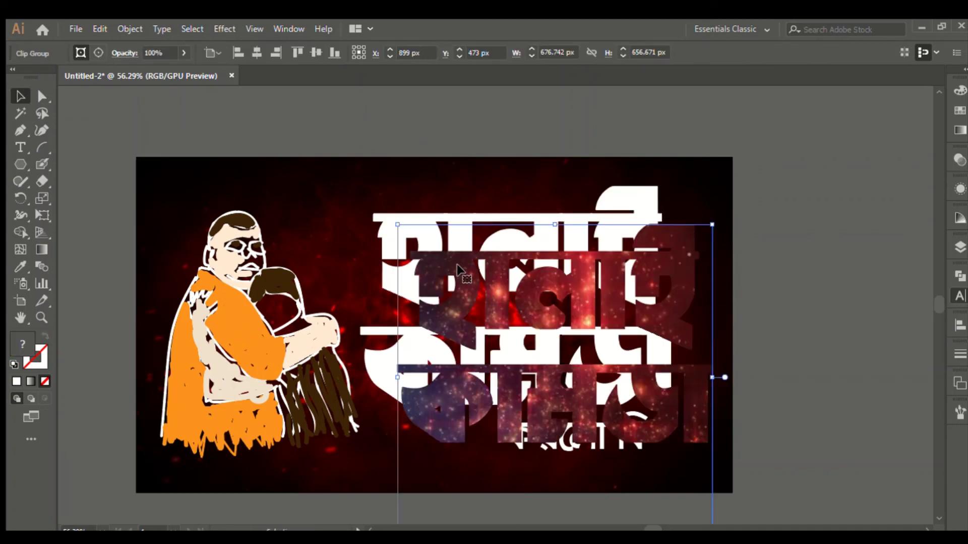
drag(432, 255, 472, 262)
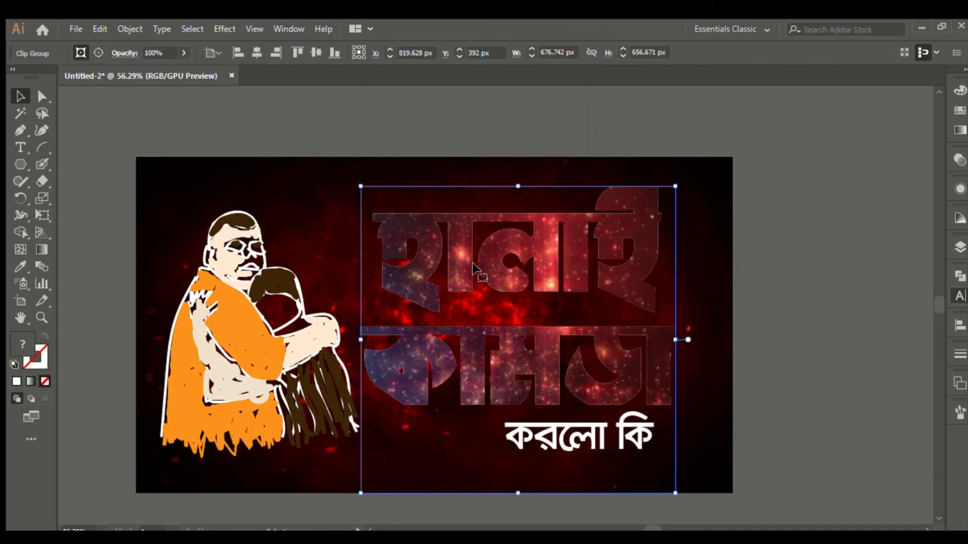
key(ctrl+z)
click(43, 96)
click(413, 125)
click(403, 222)
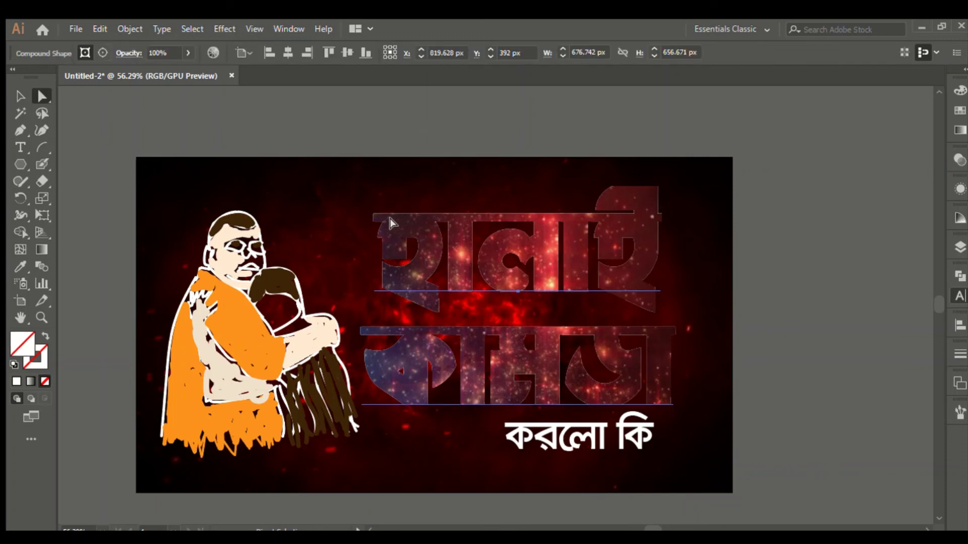
click(354, 240)
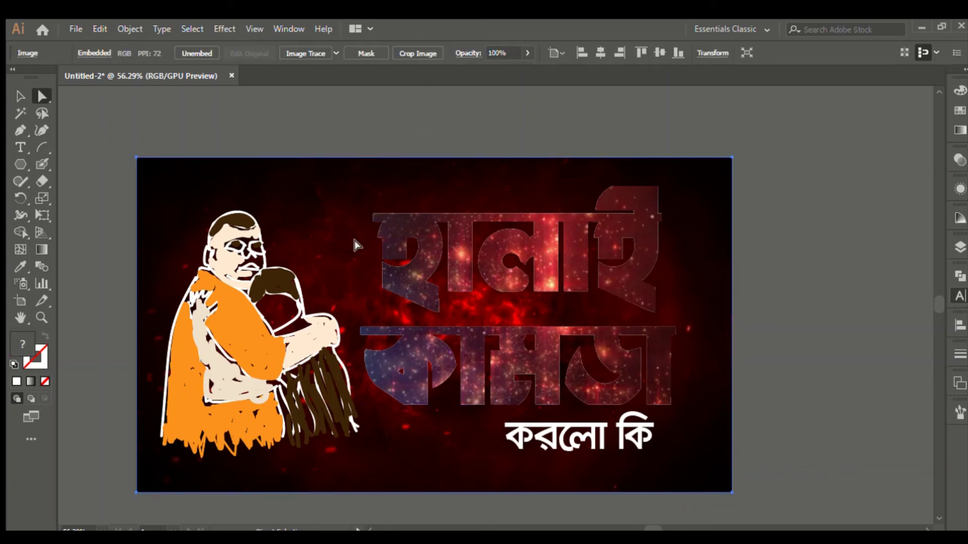
click(384, 125)
Step: Hide the starfield-filled headline group to expose the white duplicate behind it
click(20, 95)
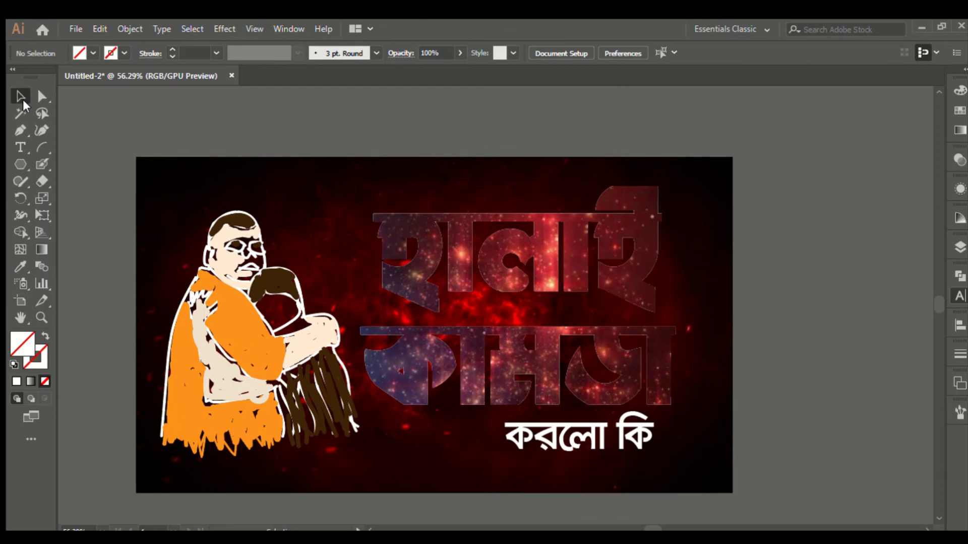
click(457, 242)
key(Delete)
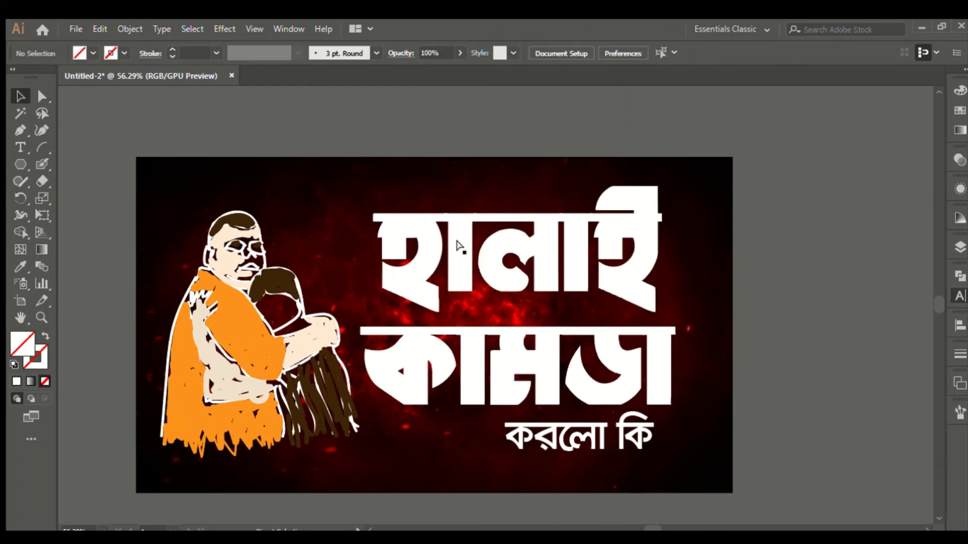
Step: Give the white duplicate headline a 7 pt white stroke and show the hidden starfield-filled headline group
click(456, 239)
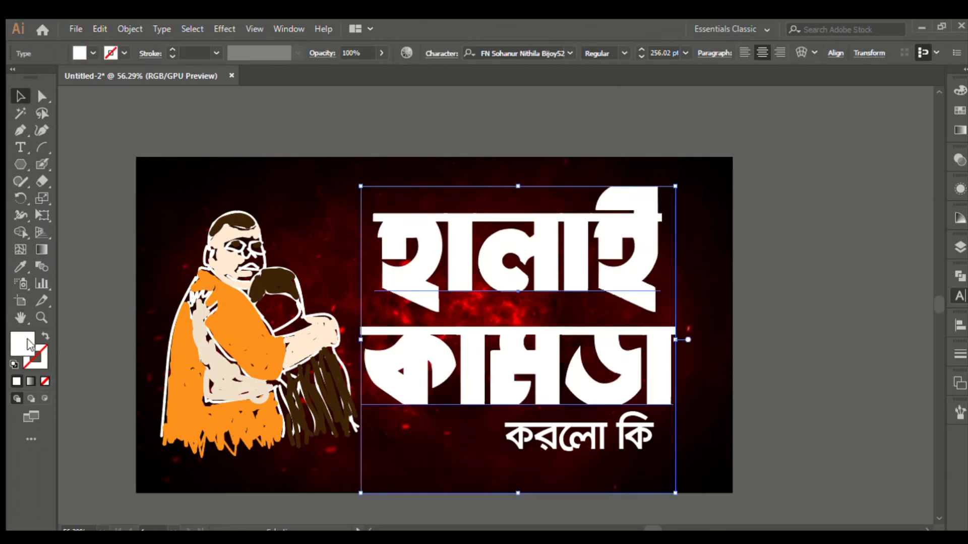
click(40, 359)
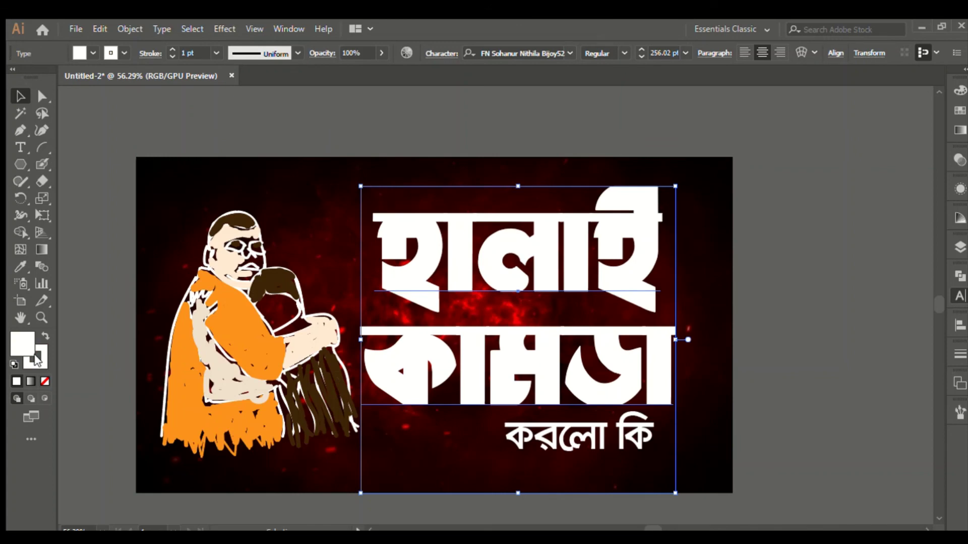
click(171, 50)
click(171, 49)
click(171, 49)
click(171, 50)
click(171, 50)
click(171, 49)
click(335, 117)
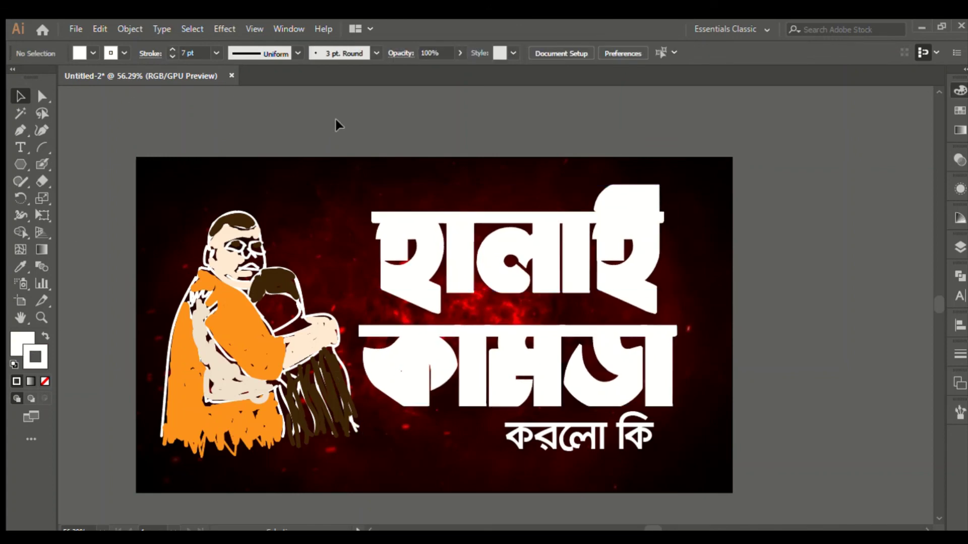
key(ctrl+alt+3)
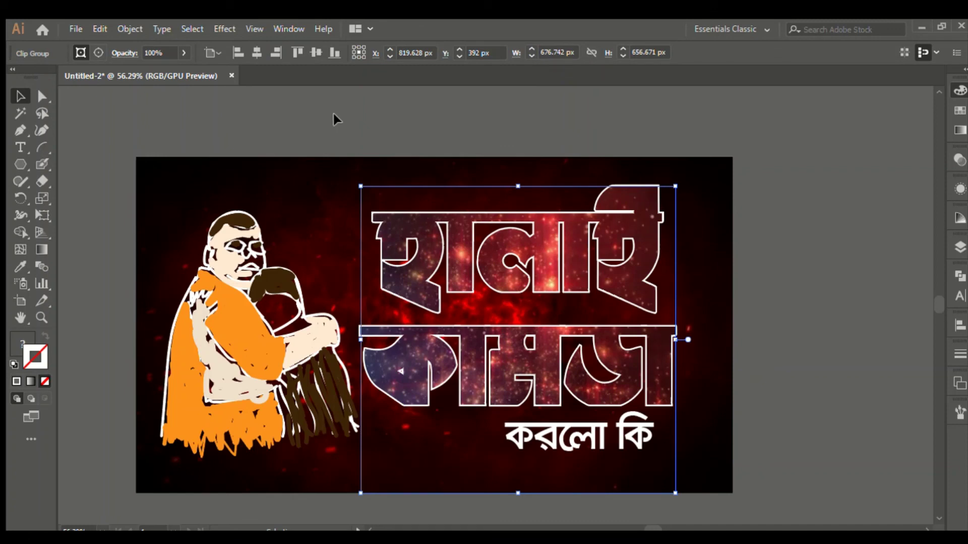
Step: Nudge the starfield-filled headline over its white outlined duplicate, ending at X 821.628 px and Y 392 px
key(Down)
key(Down)
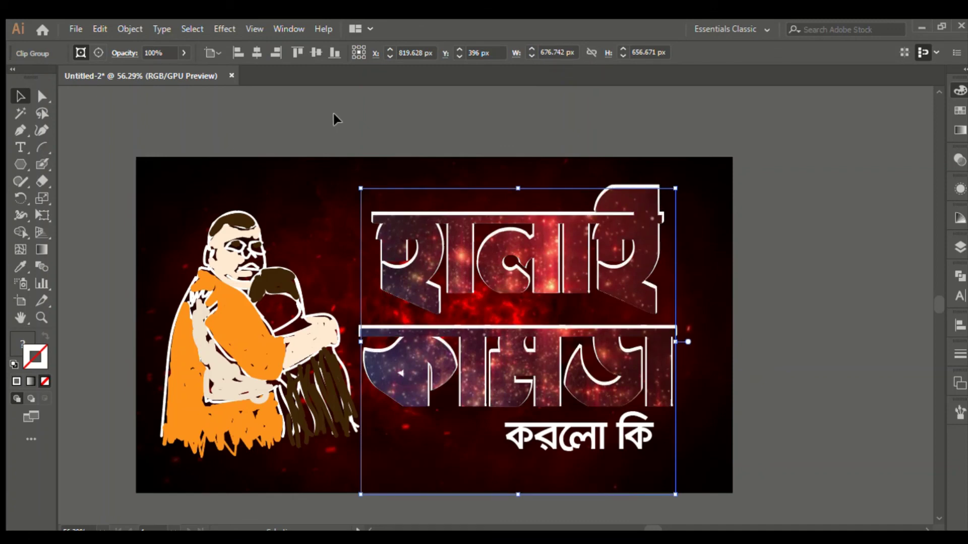
key(Right)
key(Right)
key(Right)
key(Right)
key(Left)
key(Left)
key(Left)
key(Left)
key(Left)
key(Left)
key(Left)
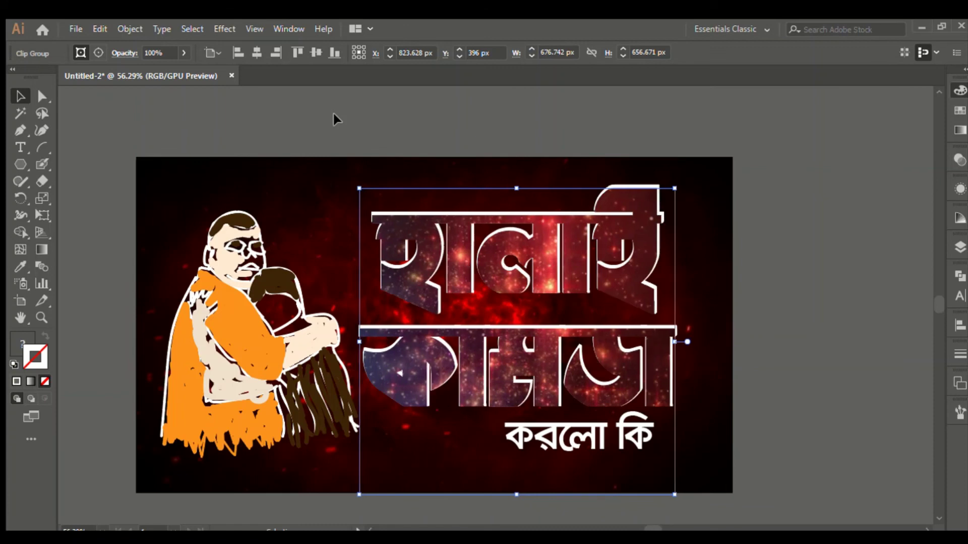
key(Left)
key(Left)
key(Left)
key(Left)
key(Left)
key(Left)
key(Up)
key(Up)
key(Up)
key(Up)
key(Up)
key(Up)
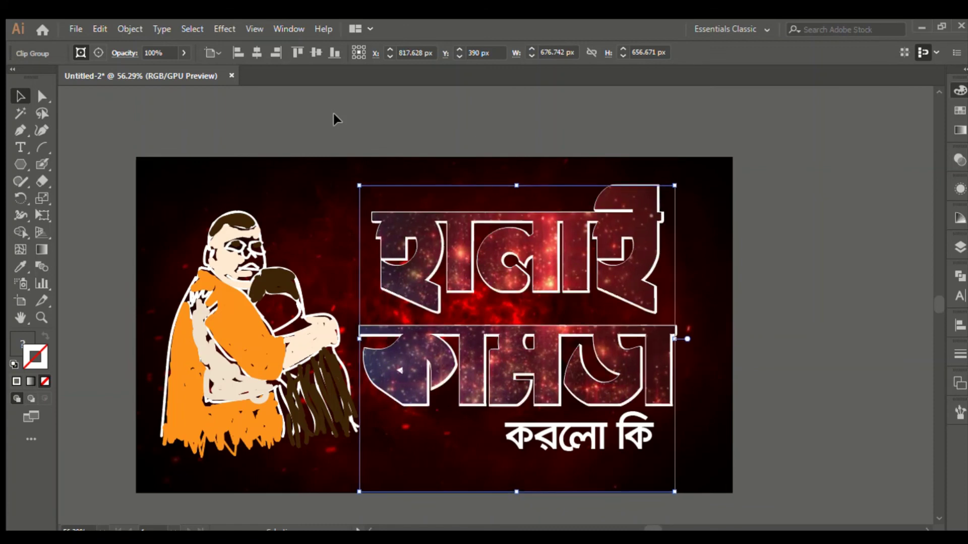
key(Left)
key(Left)
key(Left)
key(Left)
key(Left)
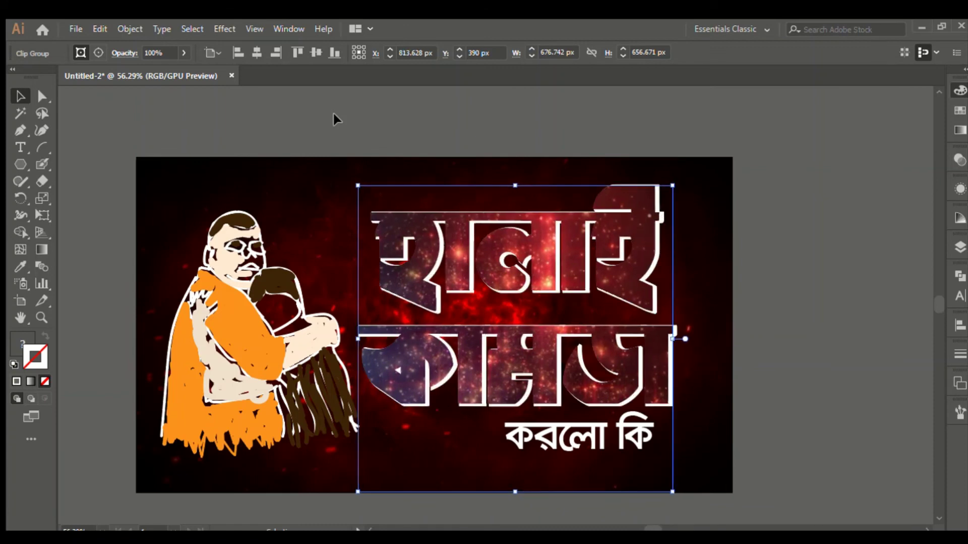
key(Down)
key(Down)
key(Right)
key(Right)
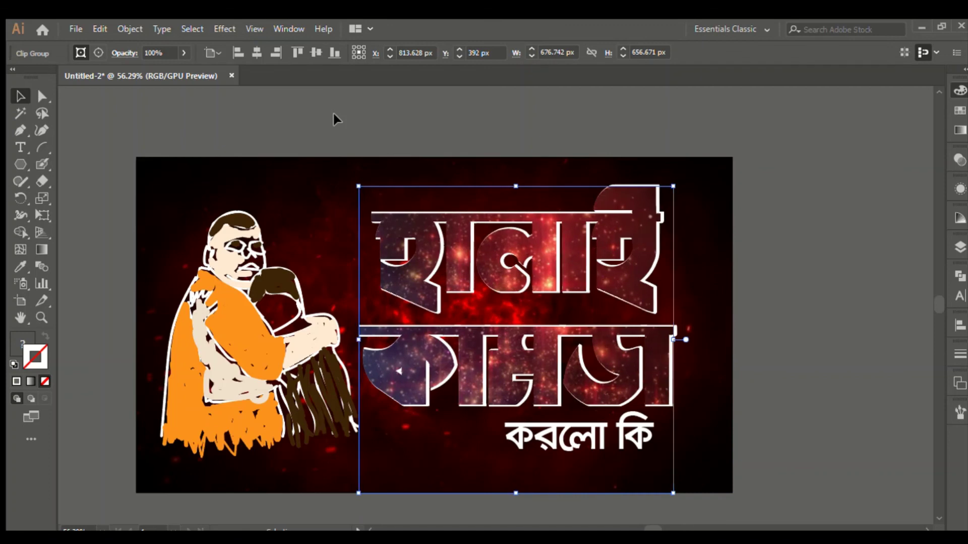
key(Right)
key(Right)
key(Right)
key(Right)
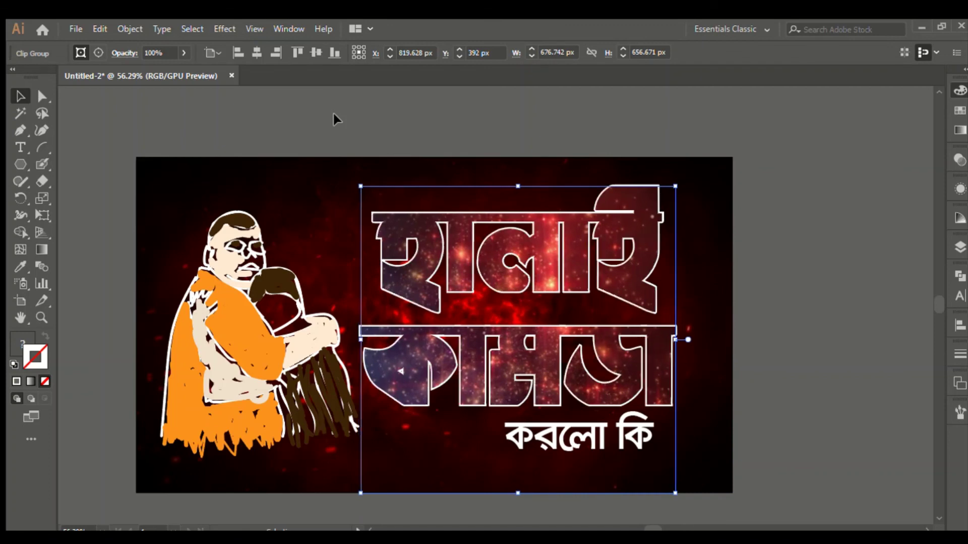
key(Right)
key(Right)
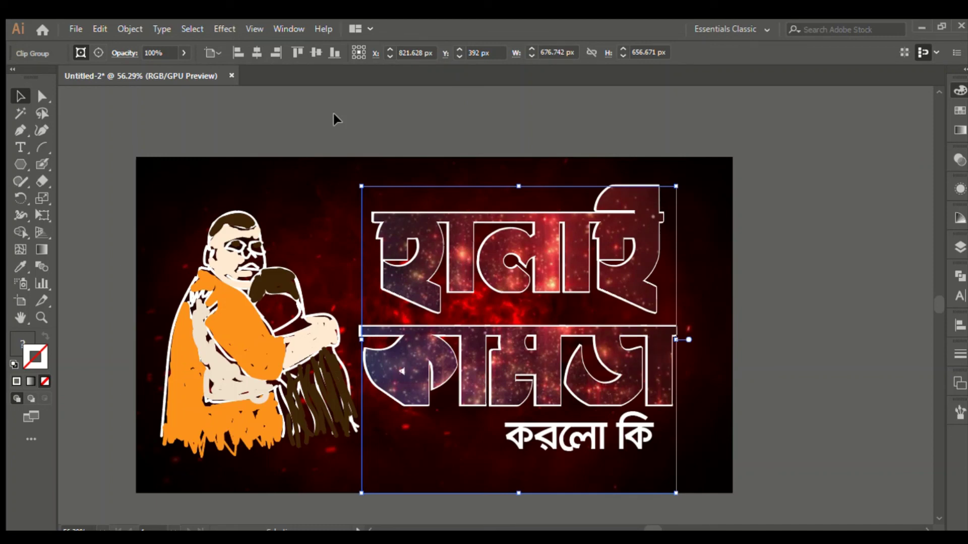
Step: Nudge the starfield-filled headline left to X 819.628 px and deselect it
key(Left)
key(Left)
click(333, 119)
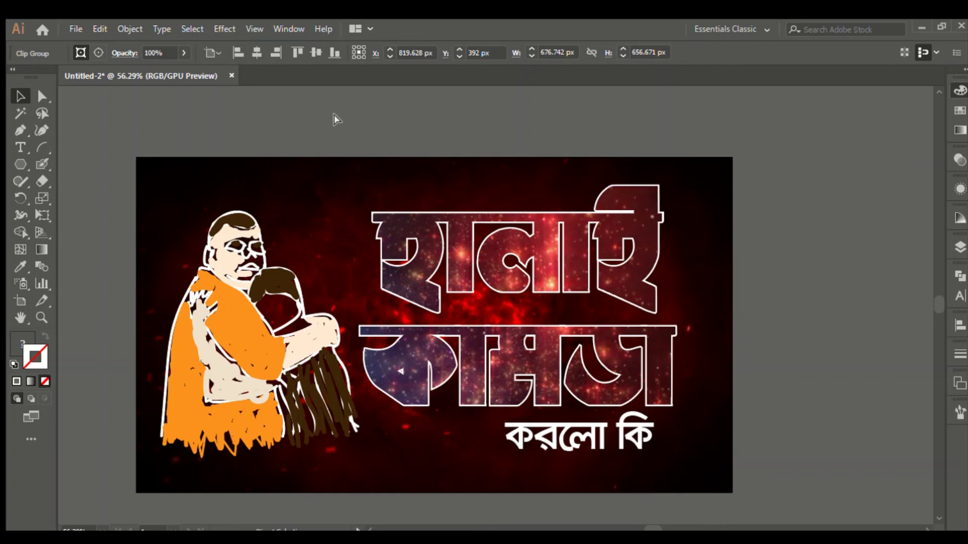
Step: Set the white duplicate headline's stroke to 18 pt with the starfield-filled headline group hidden, and show the group again
key(ctrl+3)
click(421, 217)
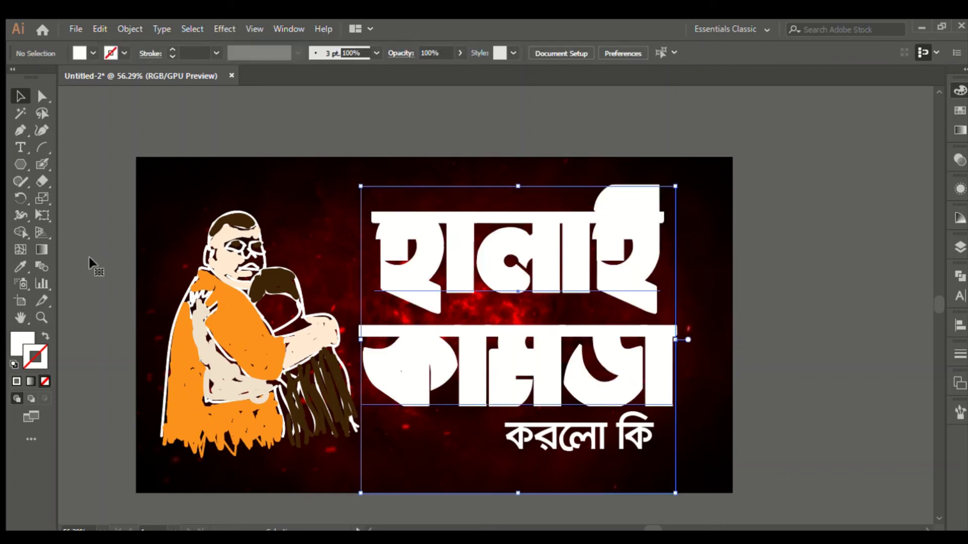
click(170, 47)
click(171, 46)
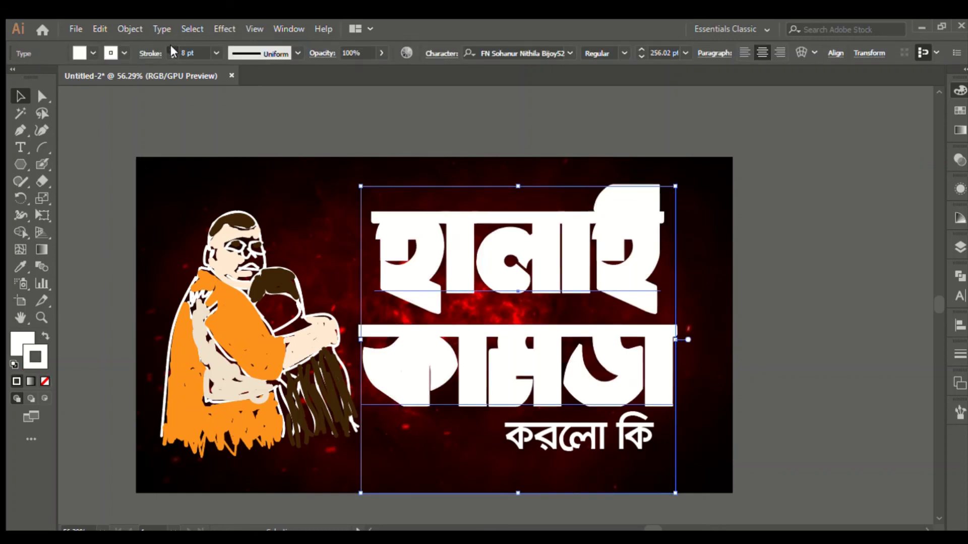
click(171, 46)
click(170, 46)
click(171, 46)
click(171, 47)
click(171, 47)
click(171, 47)
scroll(170, 44, up, 3)
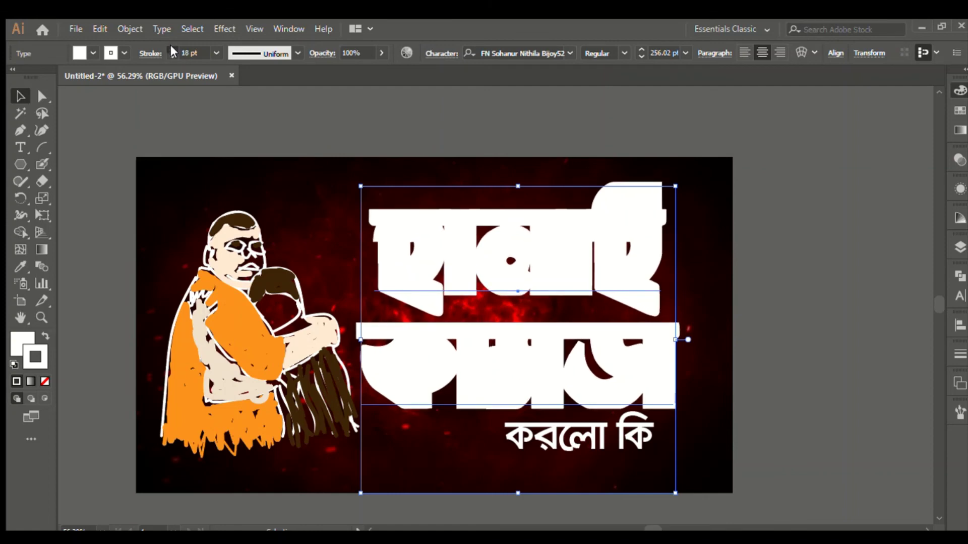
click(350, 90)
key(ctrl+alt+3)
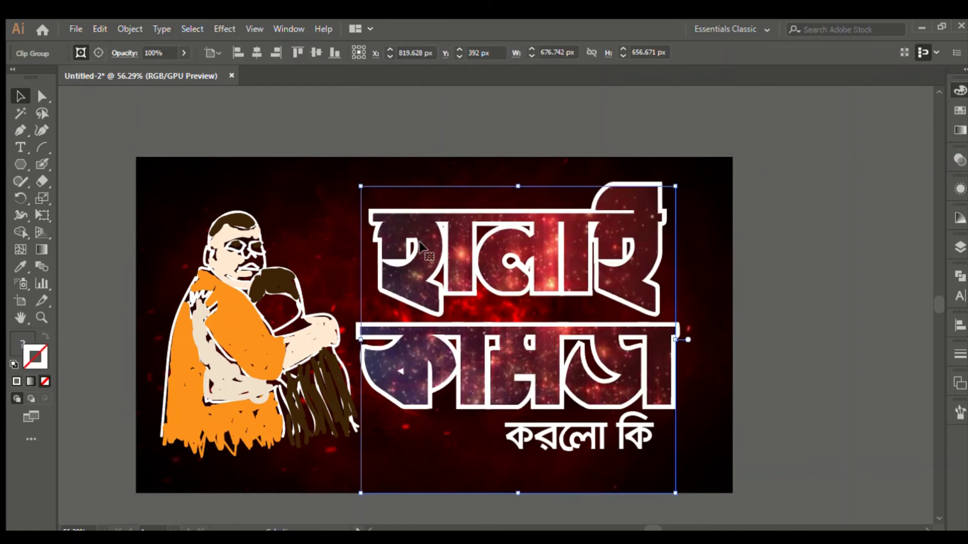
Step: Hide the starfield-filled headline group, remove the white headline's stroke and clear the selection
click(415, 198)
click(414, 247)
key(ctrl+z)
click(424, 246)
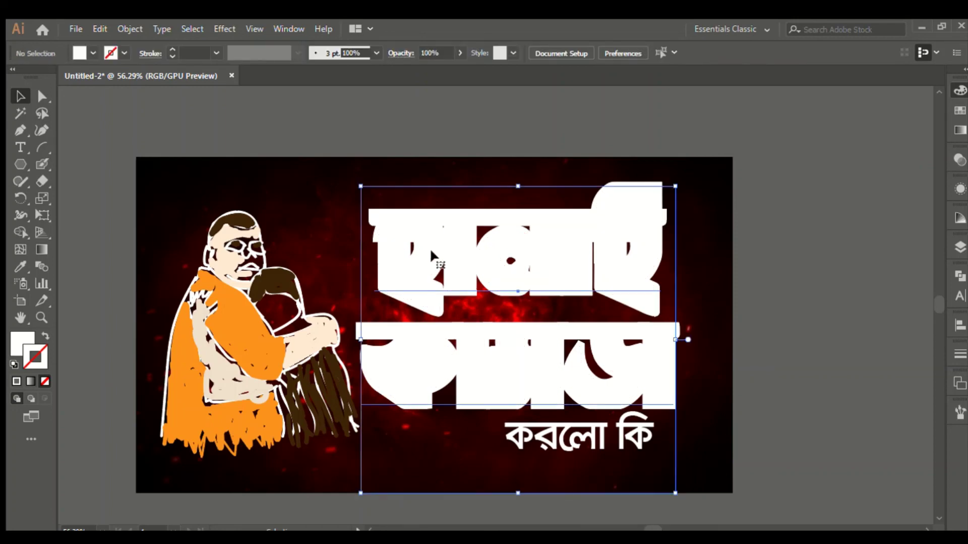
click(45, 382)
key(ctrl+shift+a)
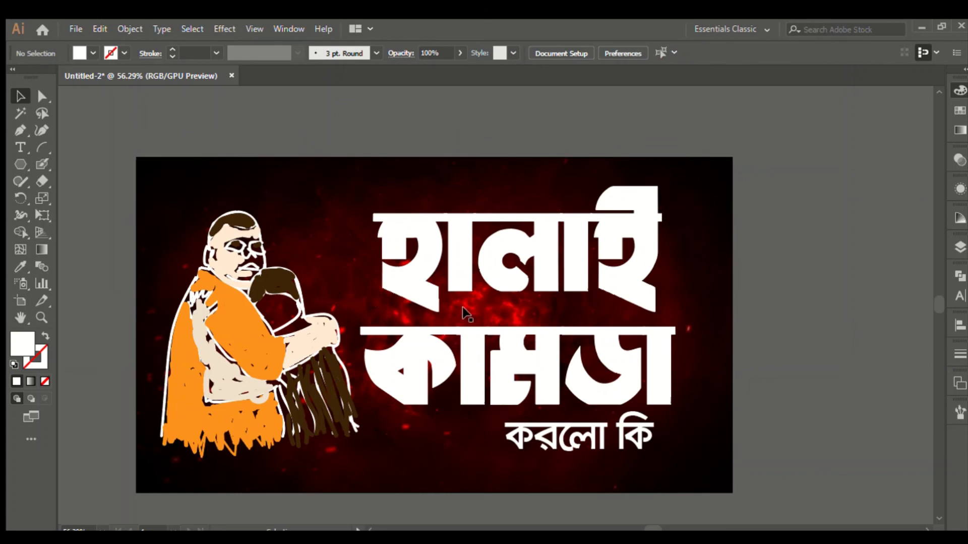
Step: Paste a copy of the white হালাই কামডা headline directly behind it and fill the copy with yellow
drag(692, 355, 666, 385)
drag(551, 319, 475, 299)
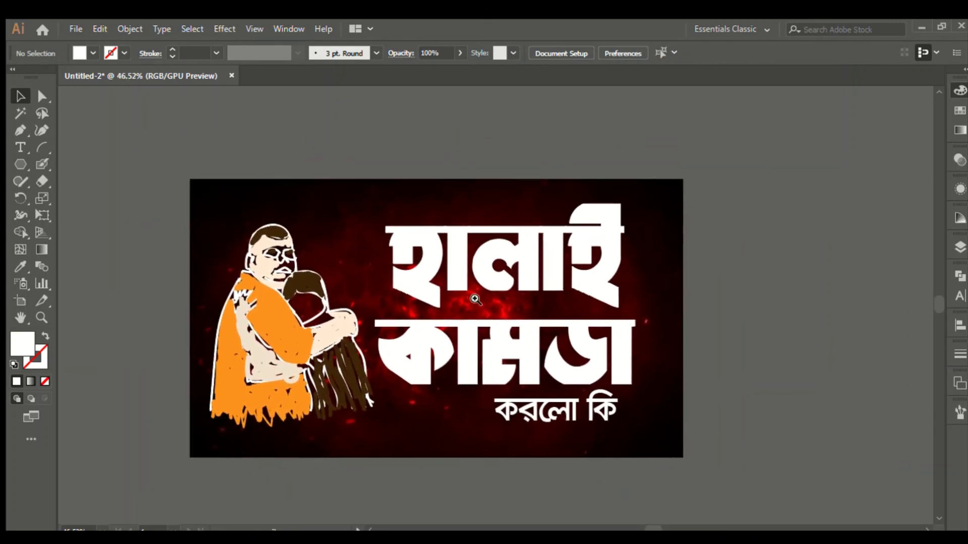
scroll(475, 300, up, 1)
click(527, 242)
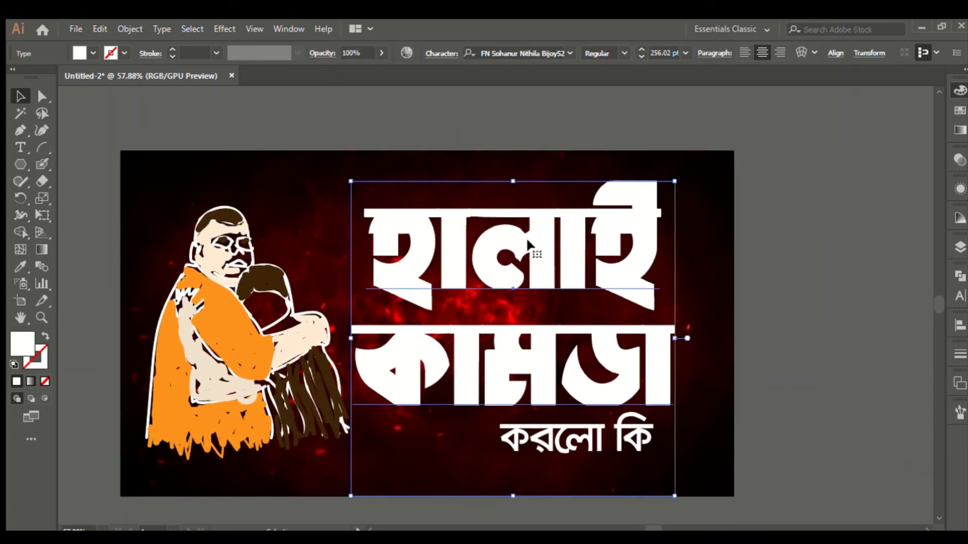
key(a)
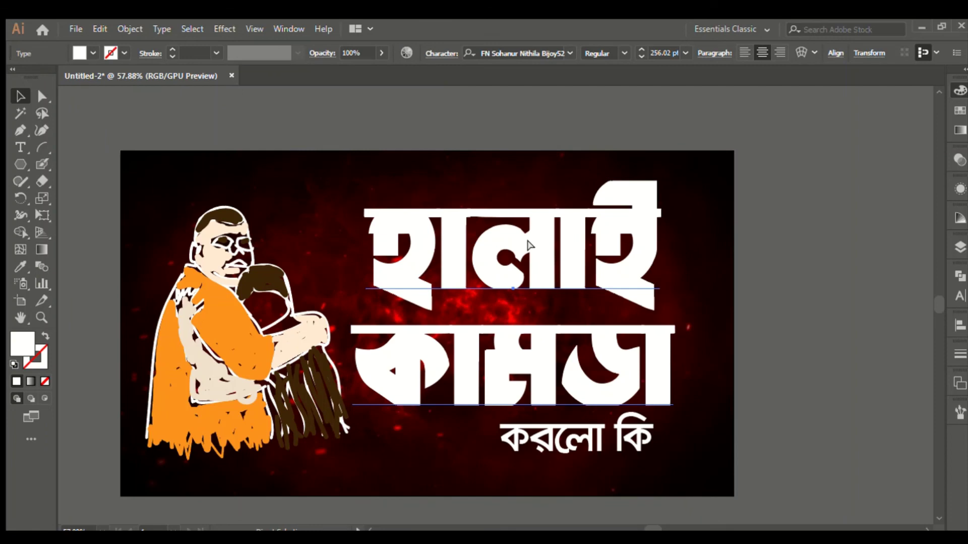
click(893, 150)
Step: Nudge the yellow headline copy down and to the right so it forms an offset shadow behind the white headline
key(Down)
key(Down)
key(Down)
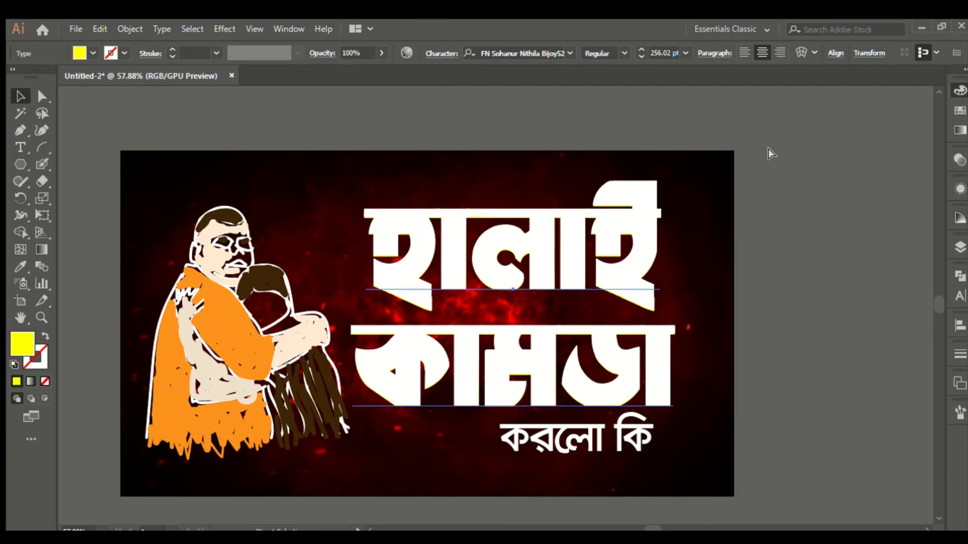
key(Right)
key(Down)
key(Down)
key(Right)
key(Right)
key(Down)
key(Down)
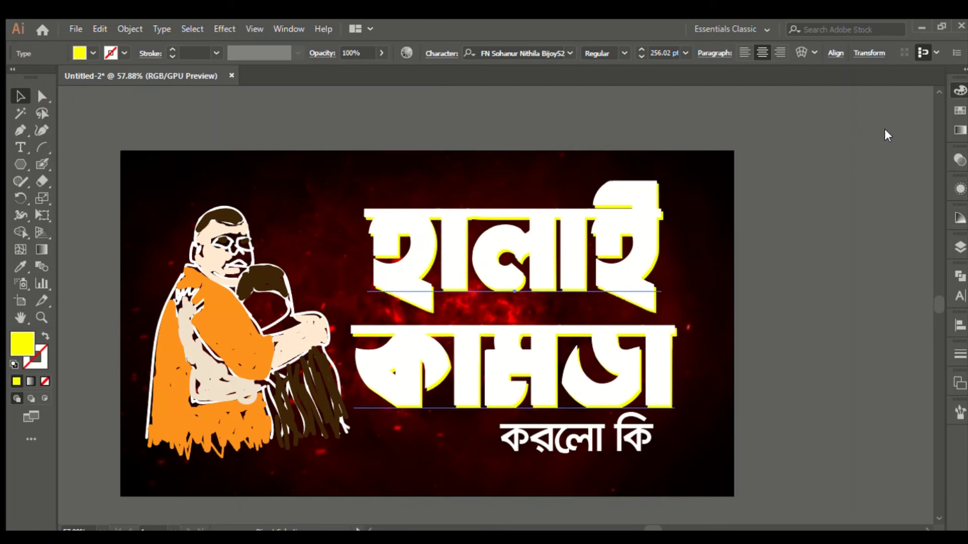
Step: Fill the shadow copy of the headline with bright red and fine-tune its offset below and right of the white headline
click(814, 131)
key(Right)
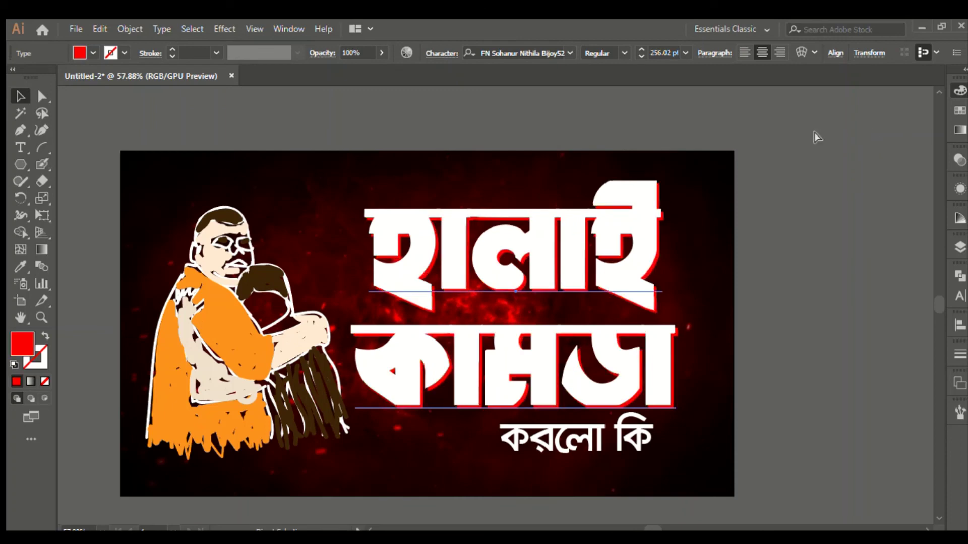
key(Left)
key(Up)
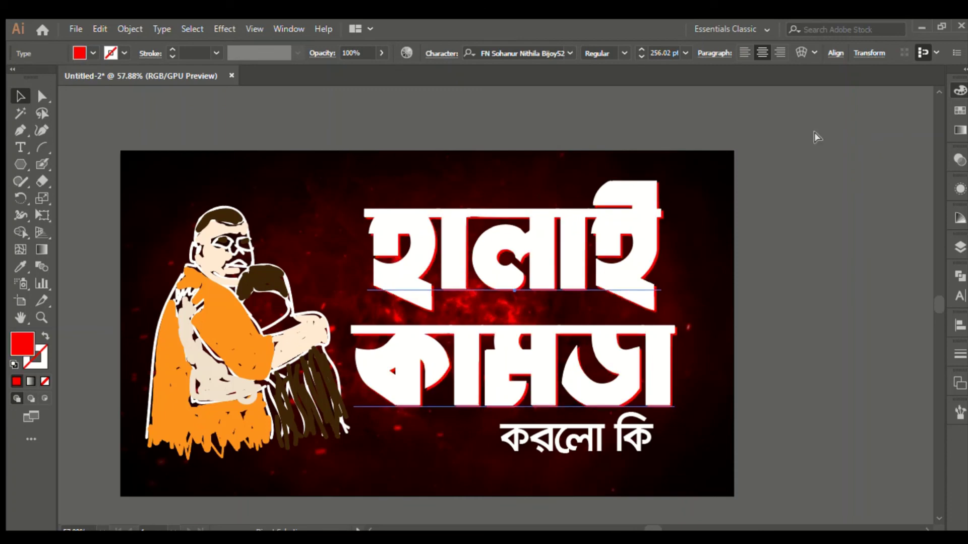
key(Down)
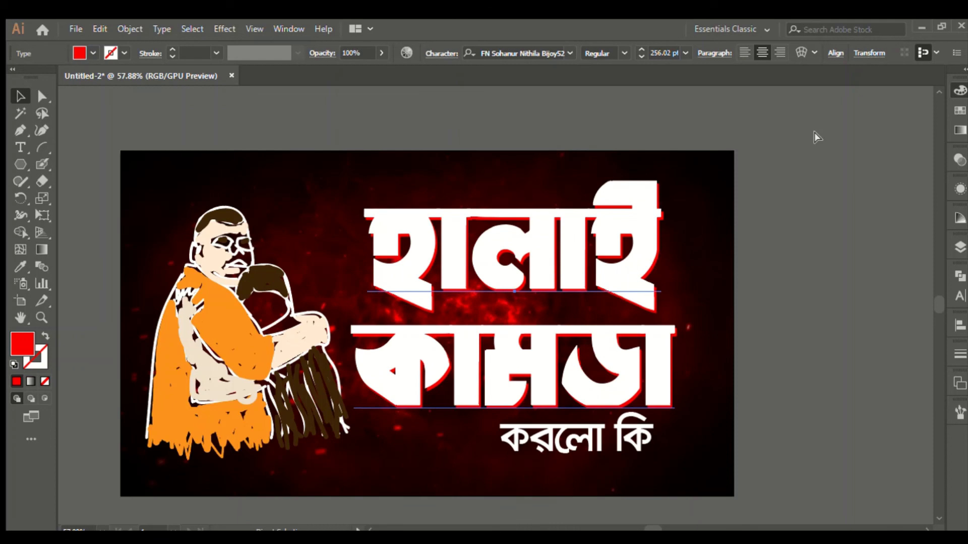
key(Right)
key(Up)
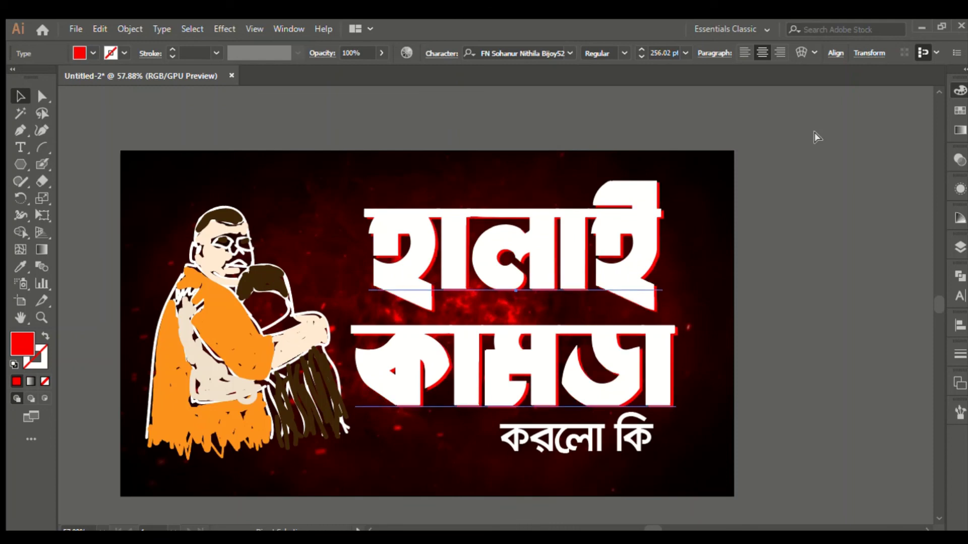
key(Left)
key(Down)
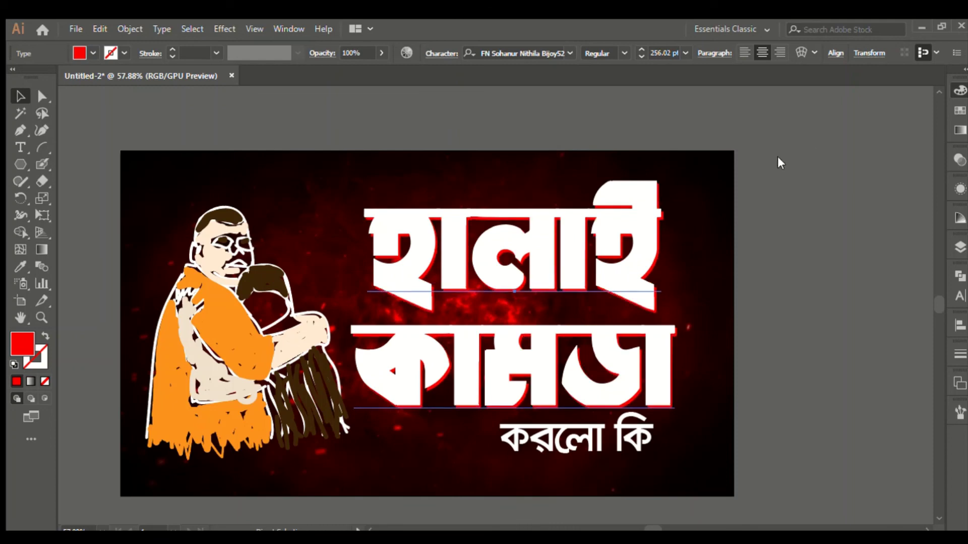
Step: Darken the headline shadow copy's fill to dark red and deselect it
key(ctrl+shift+b)
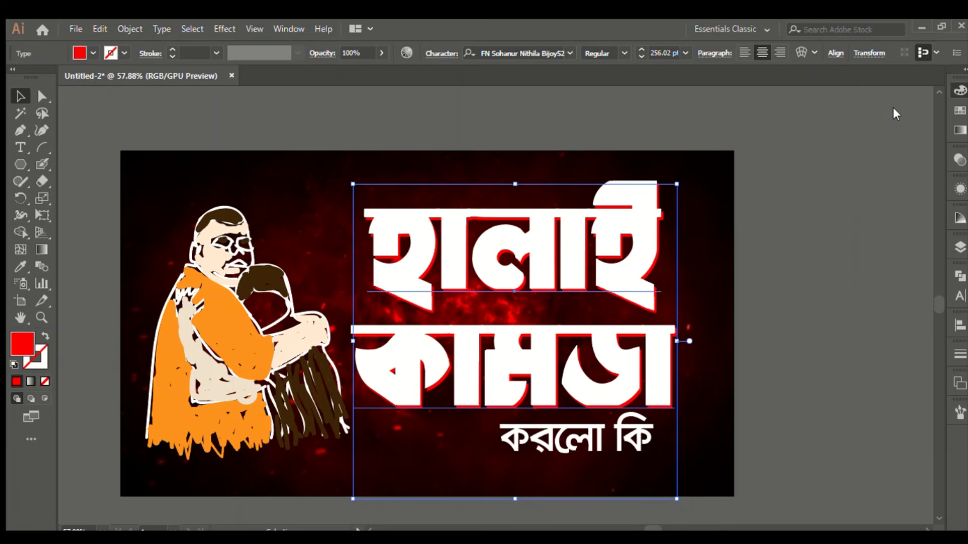
drag(893, 108, 867, 104)
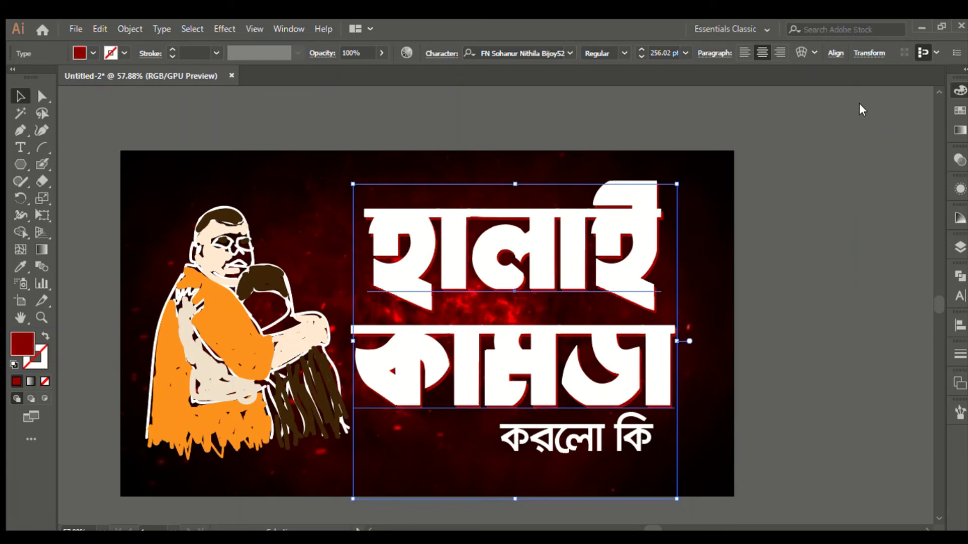
click(755, 370)
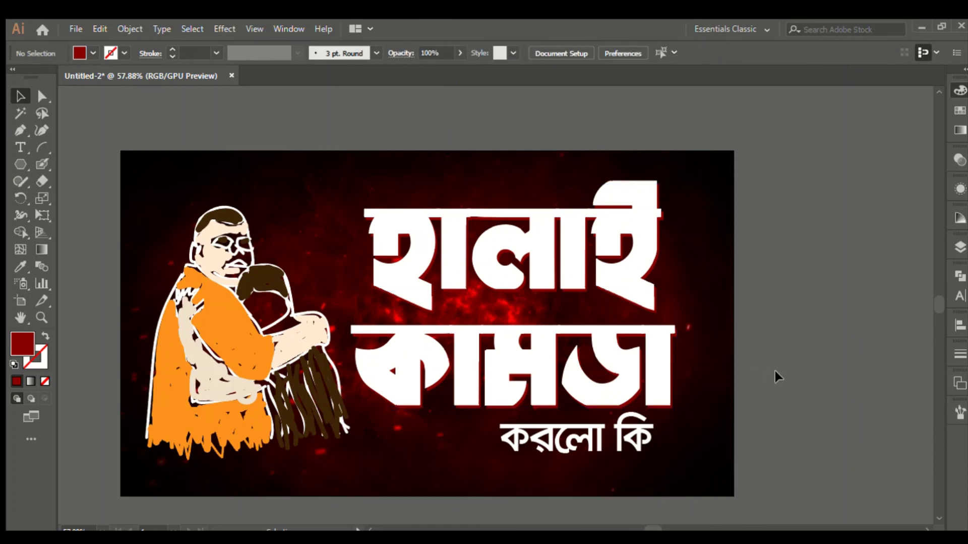
Step: Select all the artwork, including the background, couple drawing and all text
key(ctrl+a)
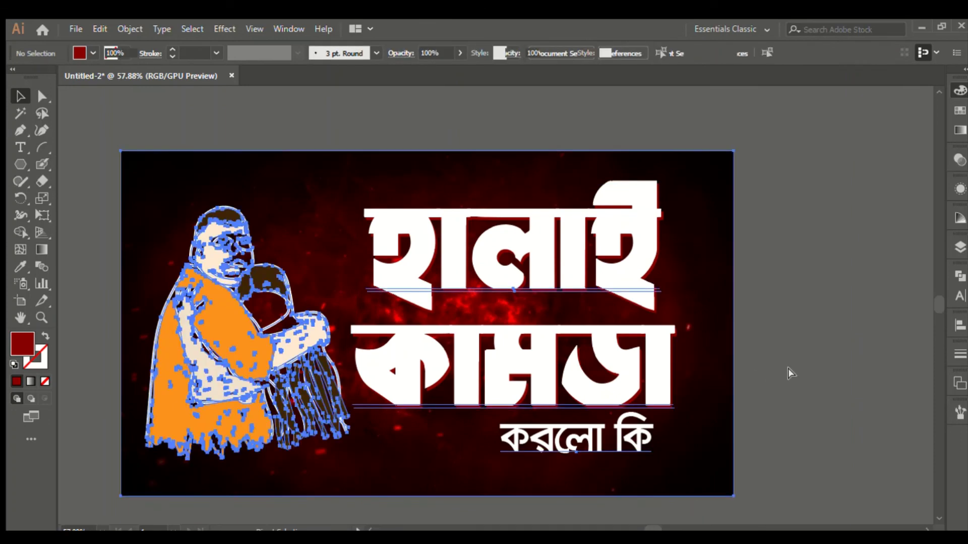
key(ctrl+equal)
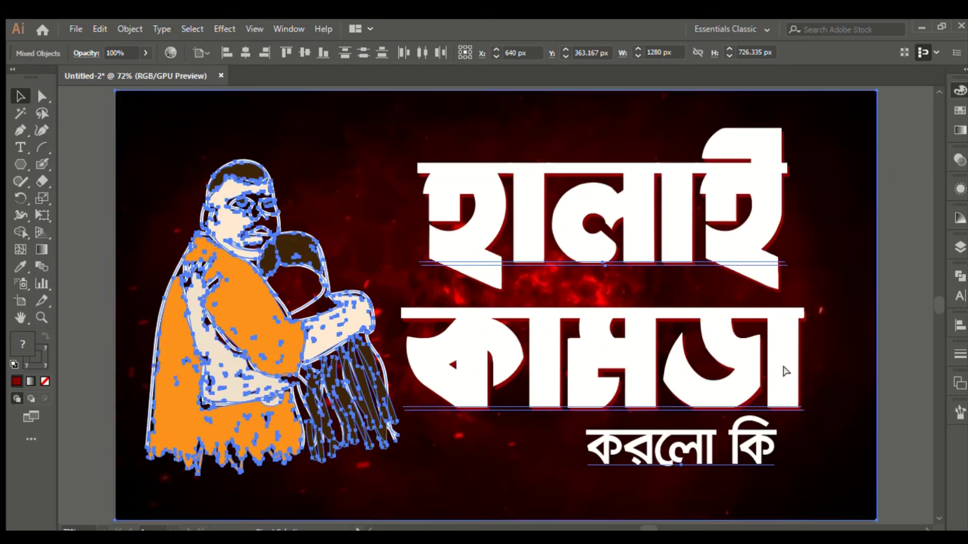